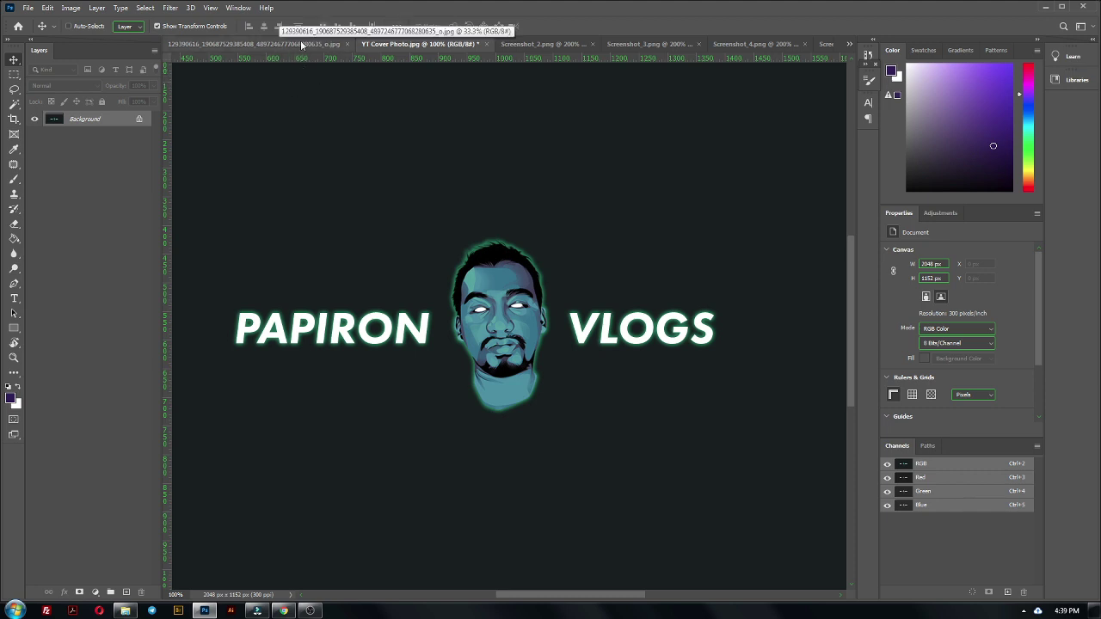
- View the yellow scooter photo fitted to the window, then switch to Screenshot_2.png
left_click(254, 41)
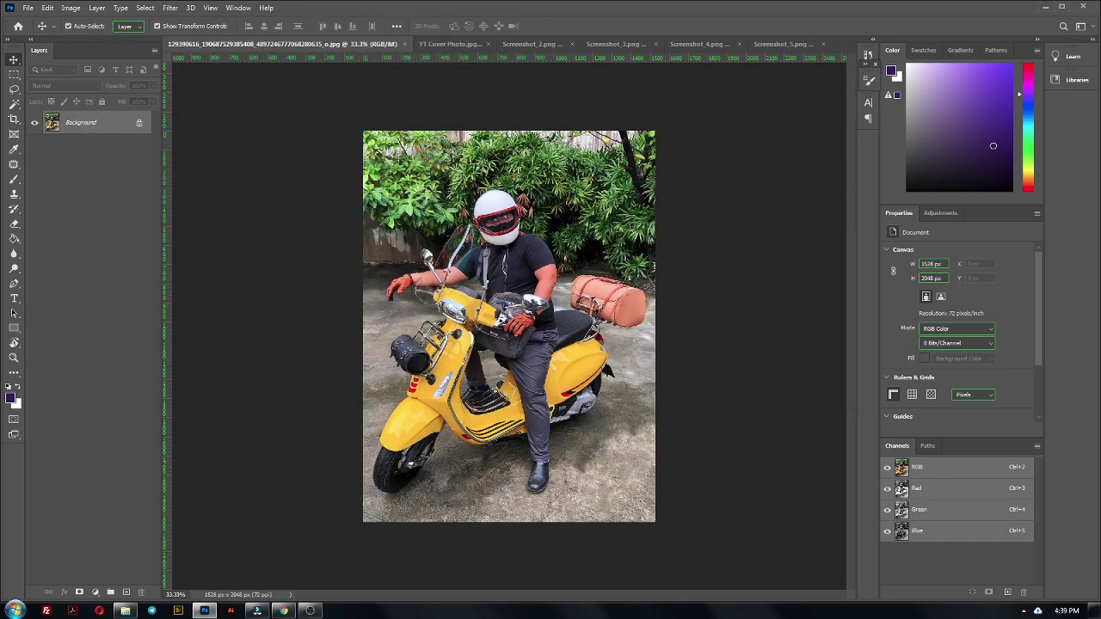
key("ctrl+0")
left_click(1096, 611)
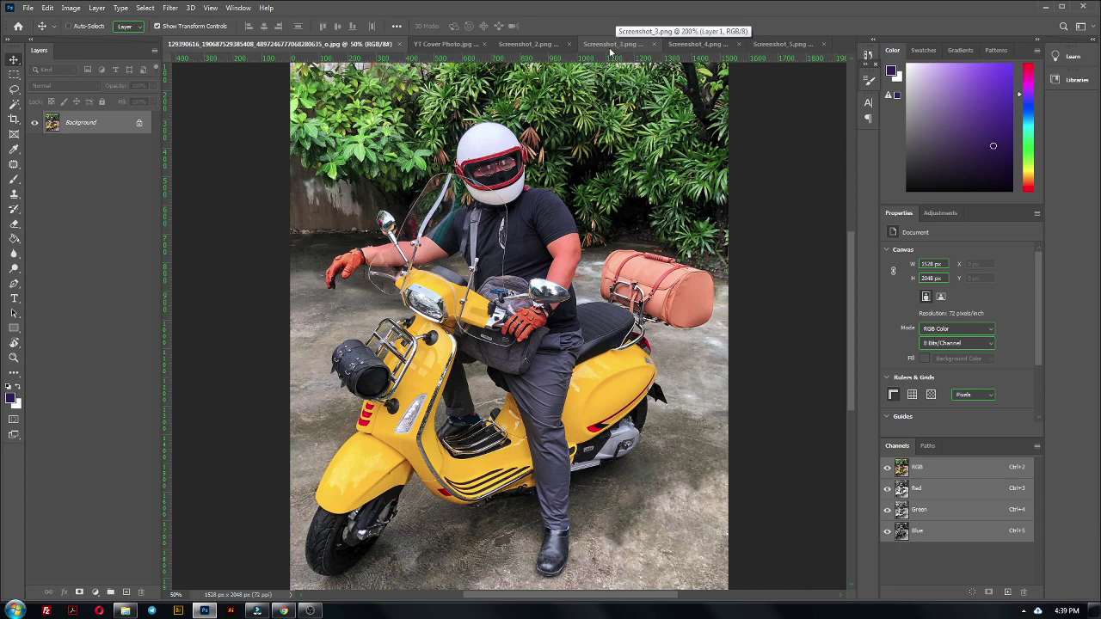
left_click(525, 43)
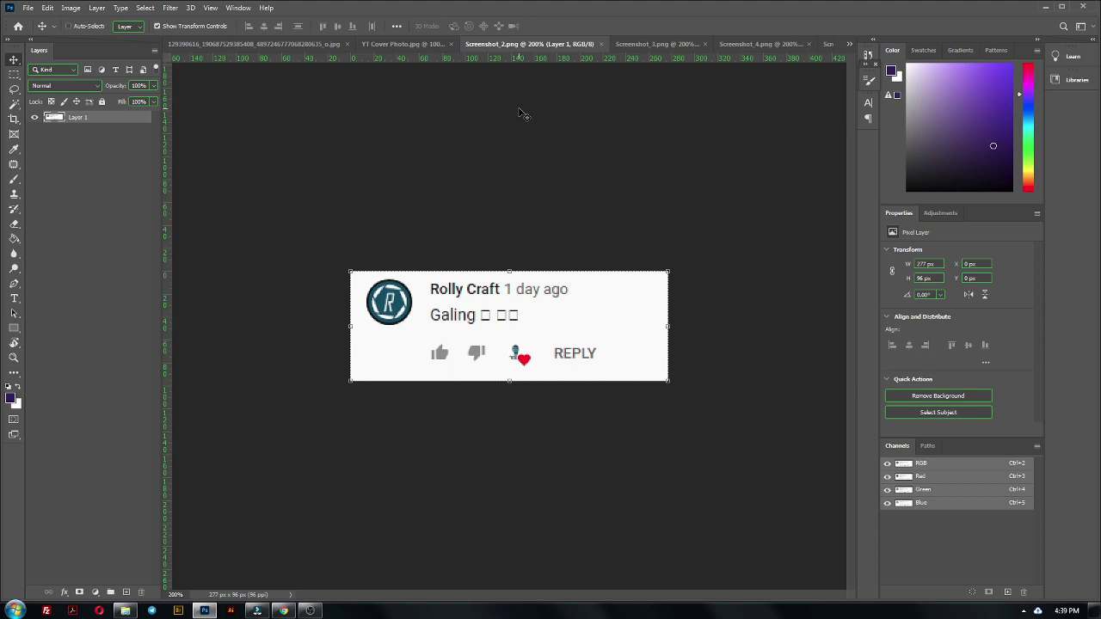
- Browse the Screenshot_3, Screenshot_4 and Screenshot_5 images, then return to the PAPIRON VLOGS cover photo
left_click(644, 44)
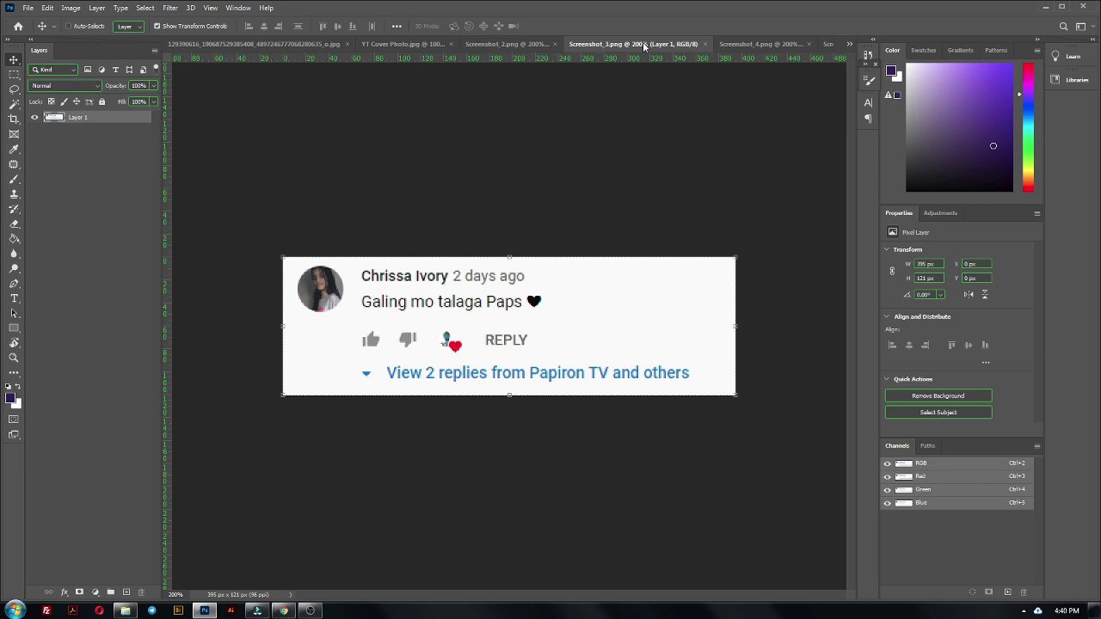
left_click(758, 44)
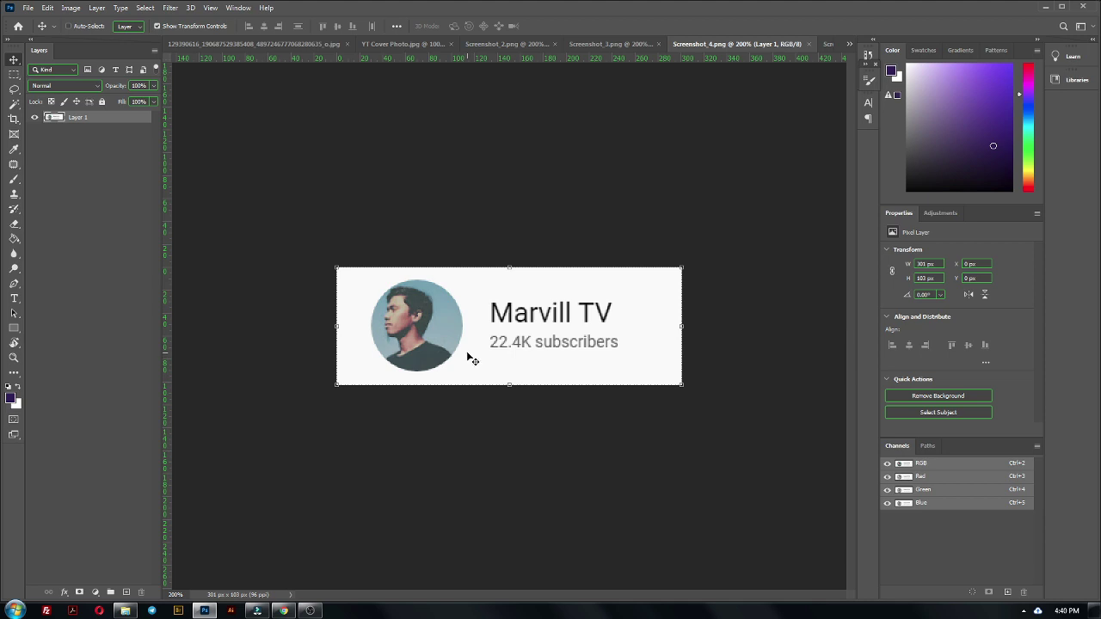
left_click(826, 46)
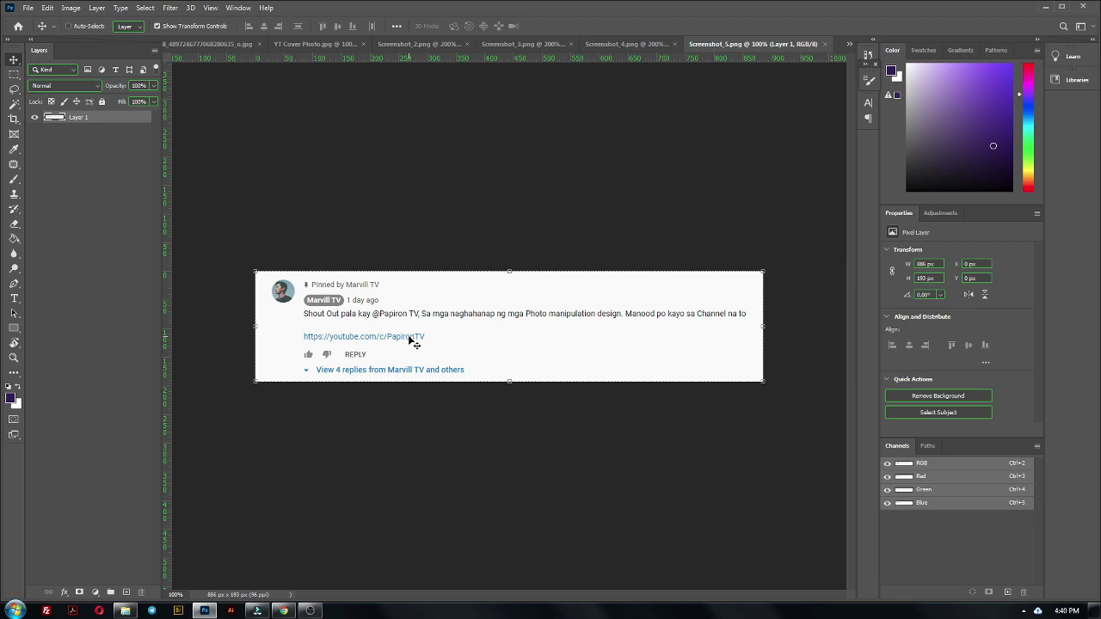
left_click(625, 45)
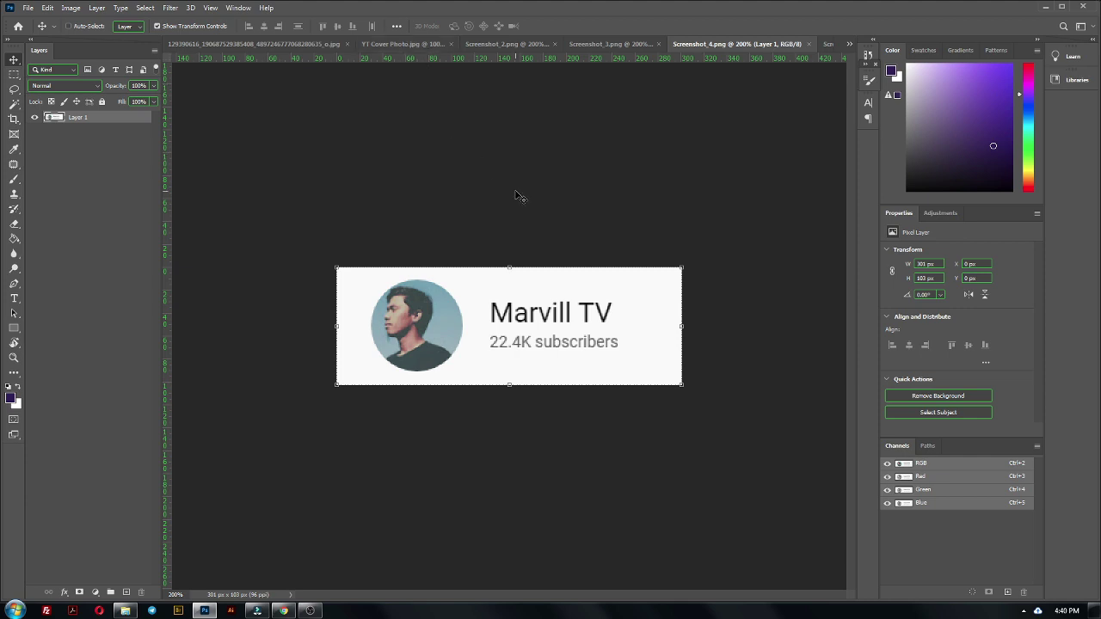
left_click(520, 44)
left_click(448, 44)
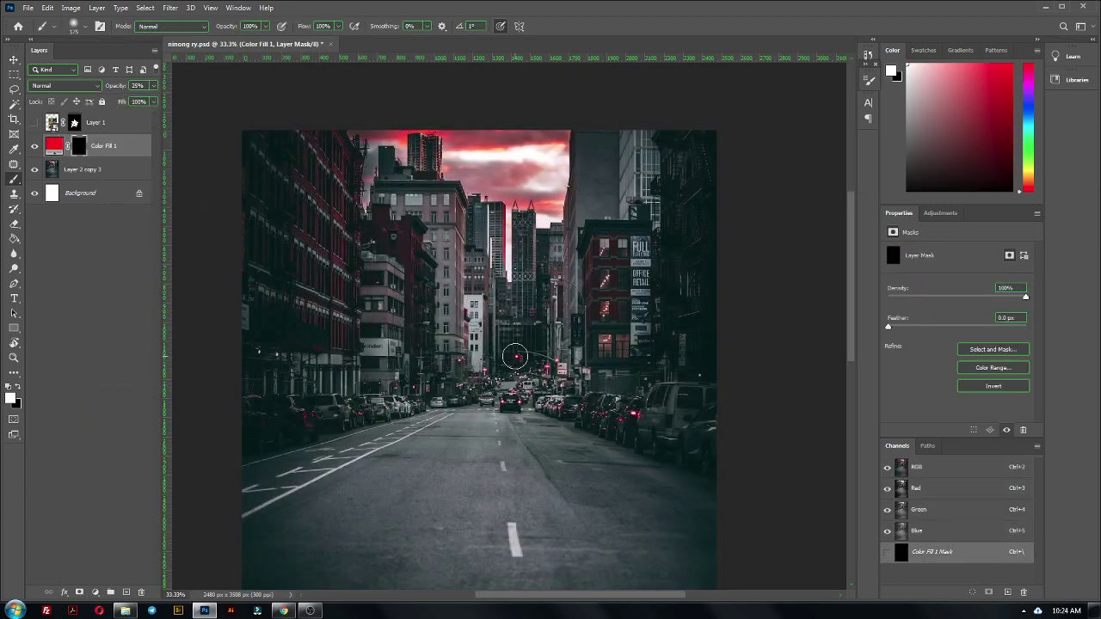
- Fill the Color Fill 1 mask black and duplicate it for an orange window glow
key("bracketleft")
key("bracketleft")
key("bracketleft")
key("ctrl+j")
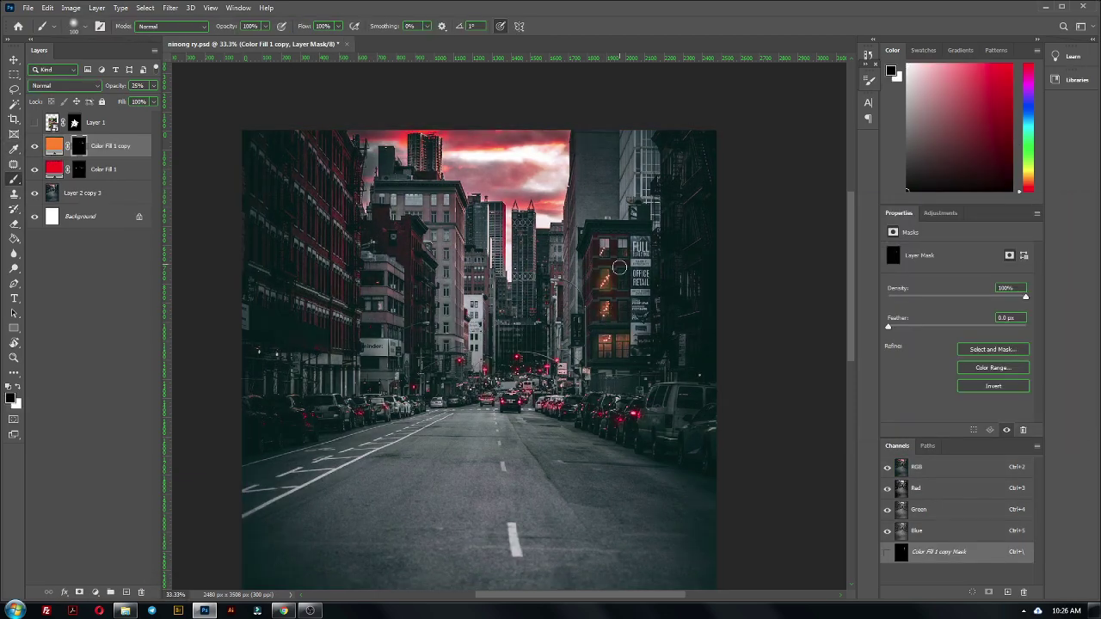
scroll(583, 284, "up", 3)
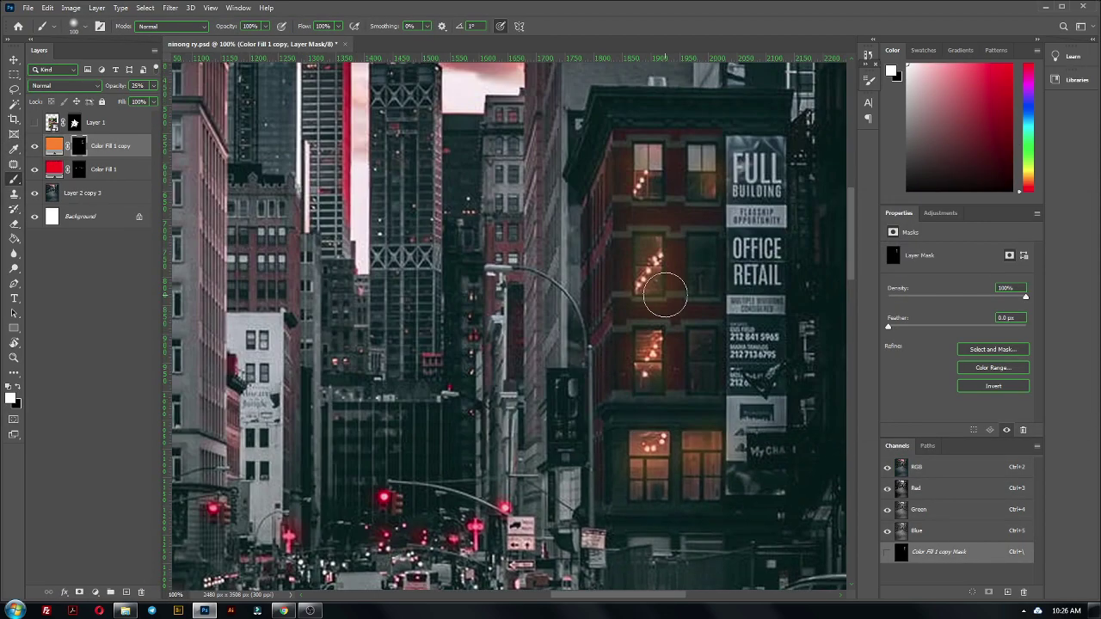
key("c")
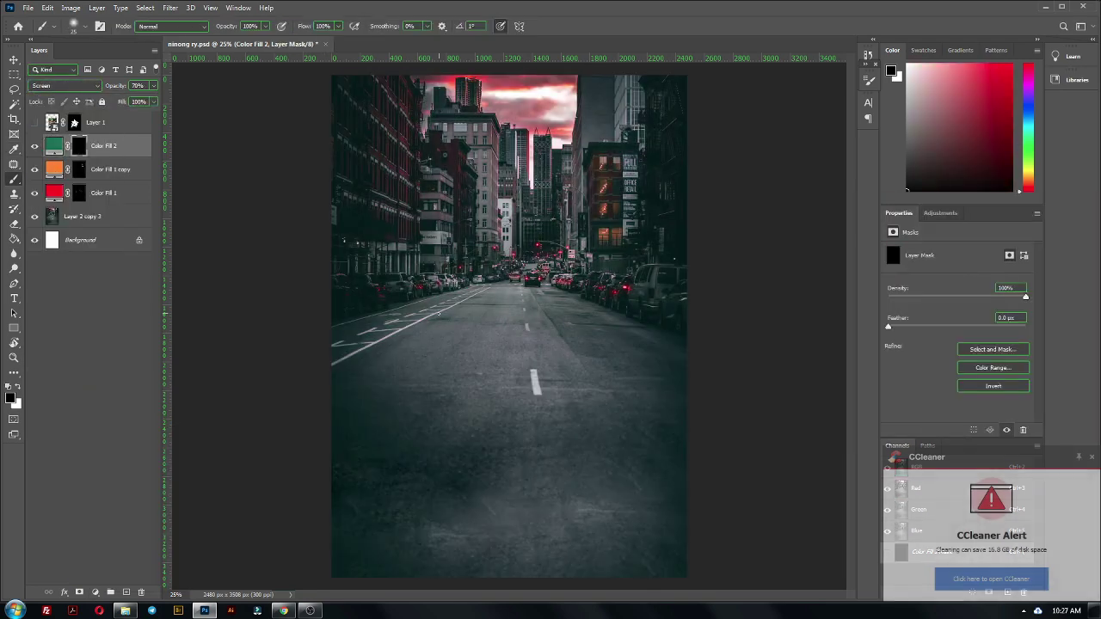
- Brush the teal Screen fill across the upper and lower street, and add an Exposure adjustment
key("ctrl+minus")
left_click_drag(504, 123, 505, 284)
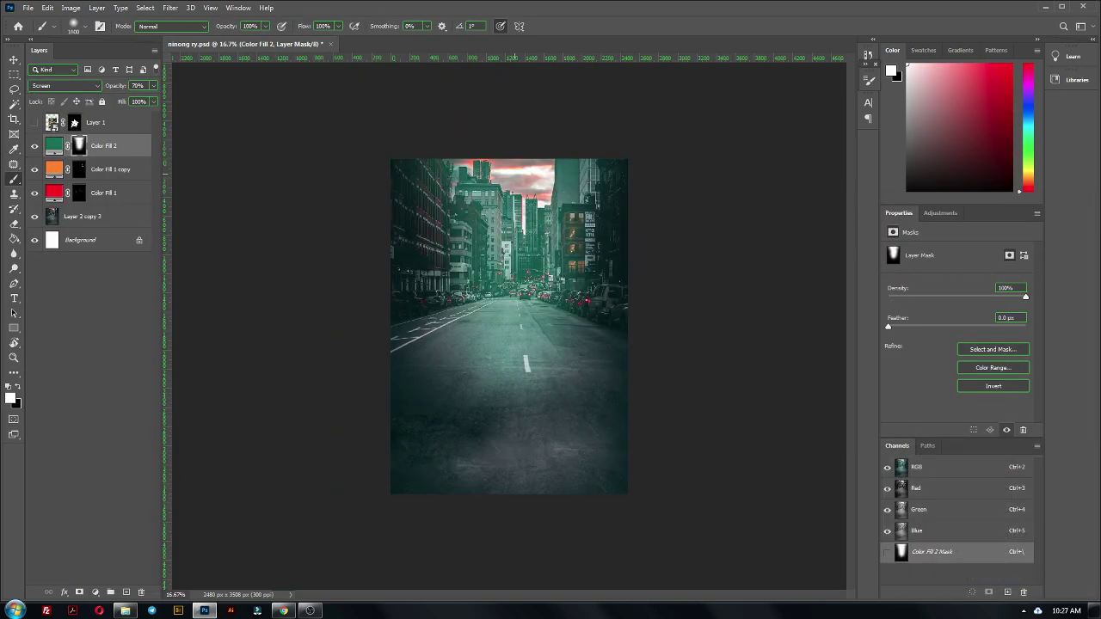
mouse_move(502, 474)
left_mouse_down()
mouse_move(653, 361)
mouse_move(356, 467)
left_mouse_up()
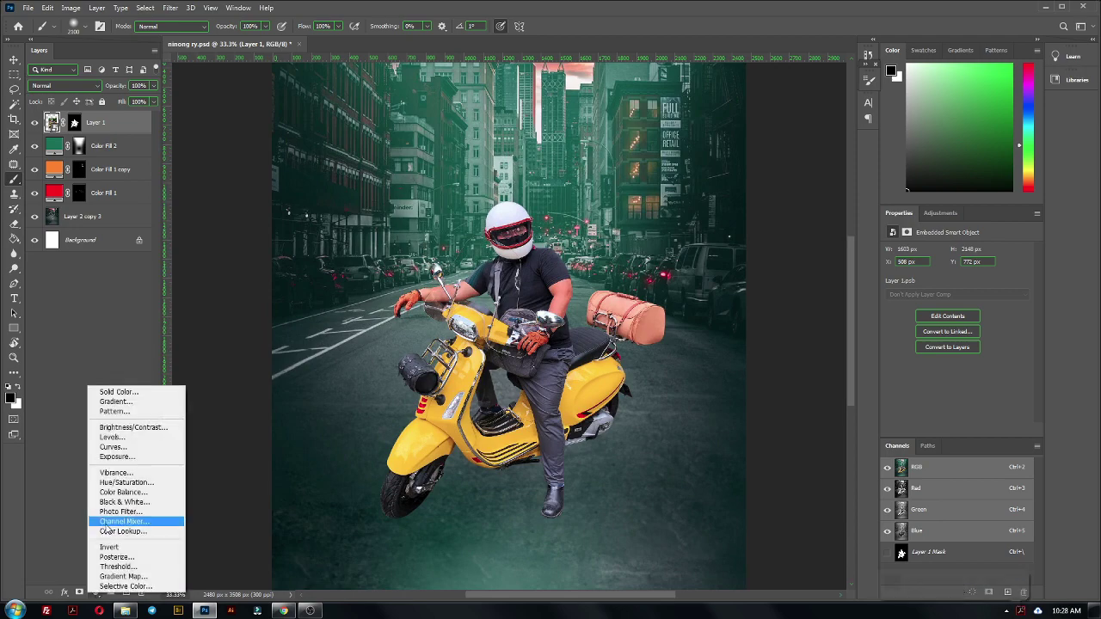
left_click(116, 452)
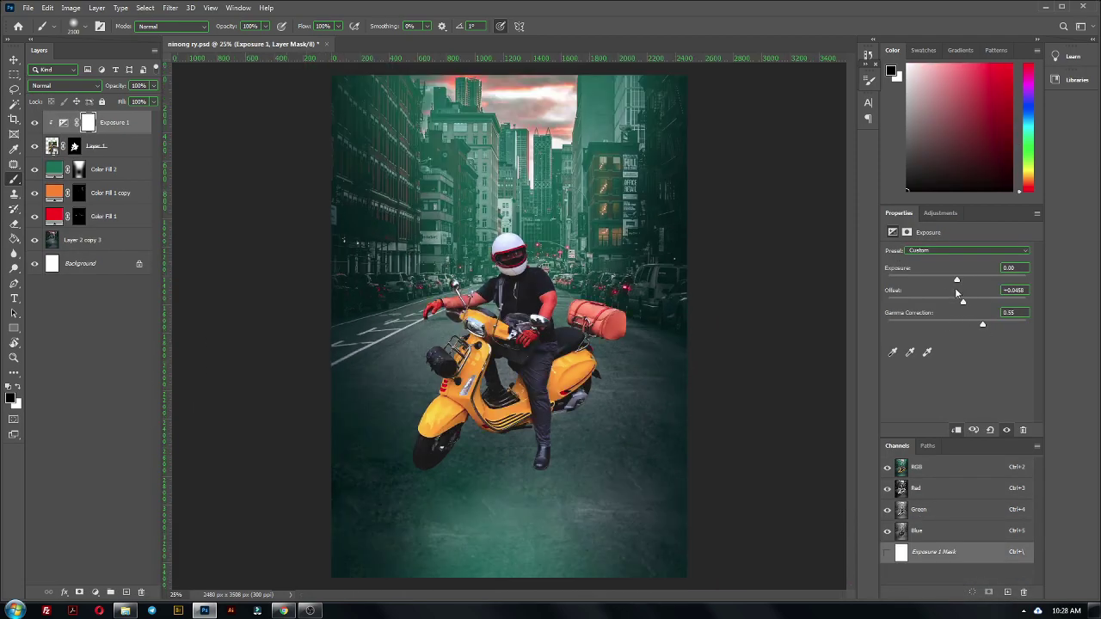
- Darken Exposure 1, add a Color Balance layer, and target Exposure 1's mask
left_click_drag(959, 323, 983, 324)
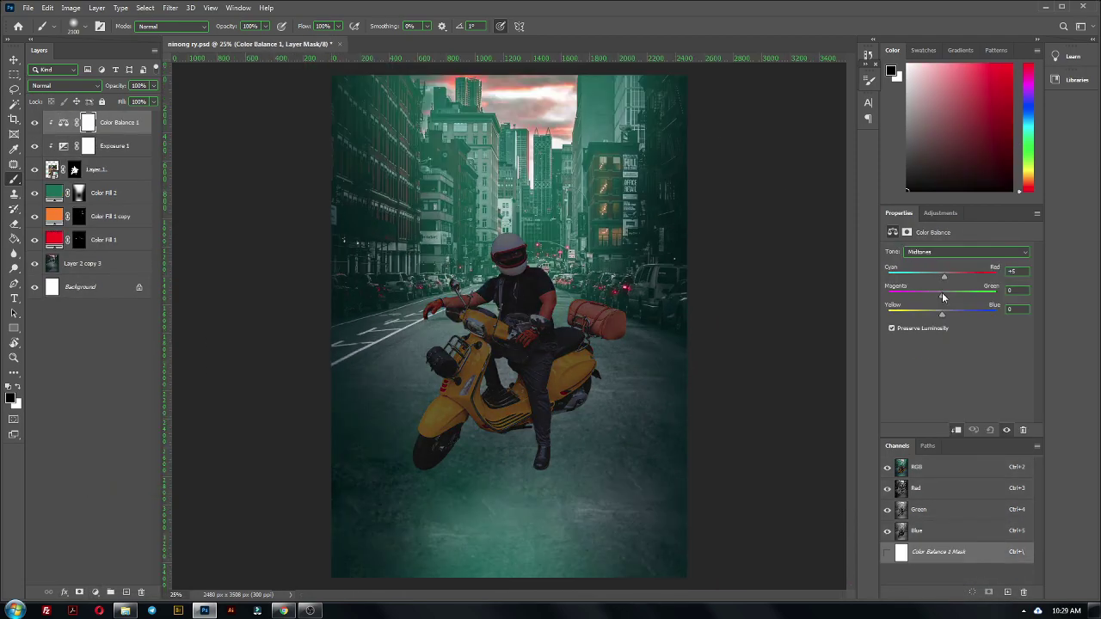
left_click(34, 146)
scroll(688, 394, "up", 3)
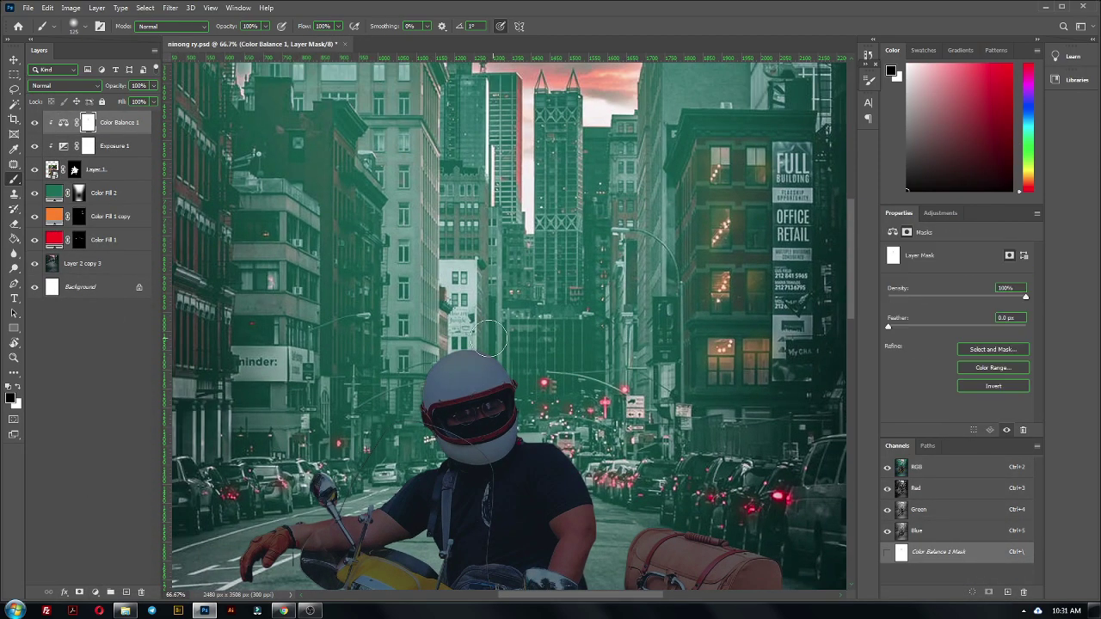
key("ctrl+[")
left_click(34, 122)
key("ctrl+minus")
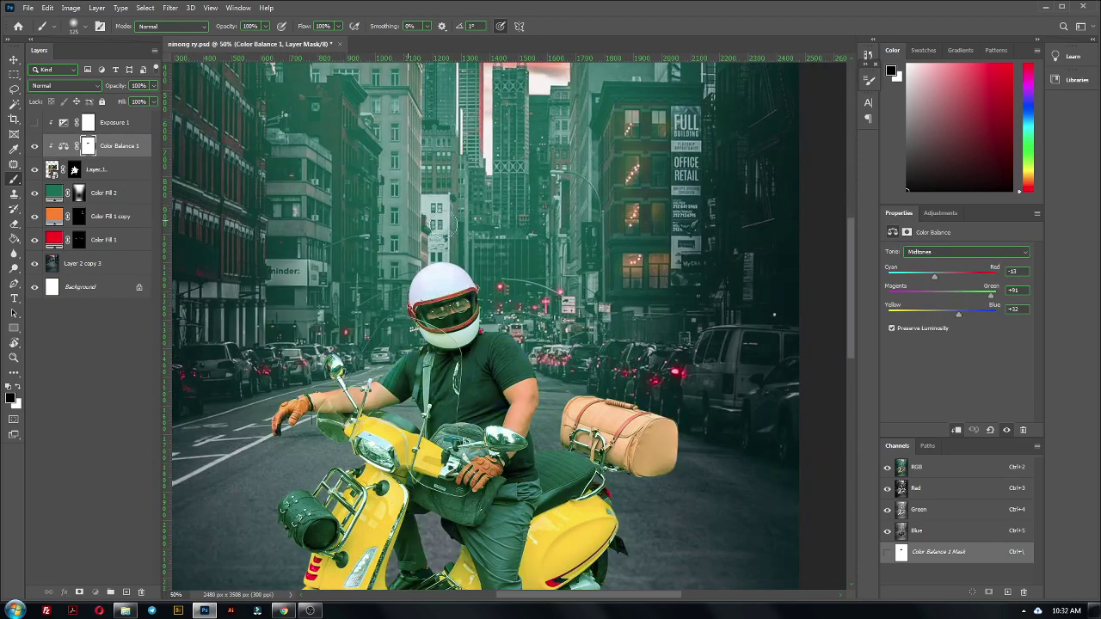
left_click(88, 122)
left_click(35, 122)
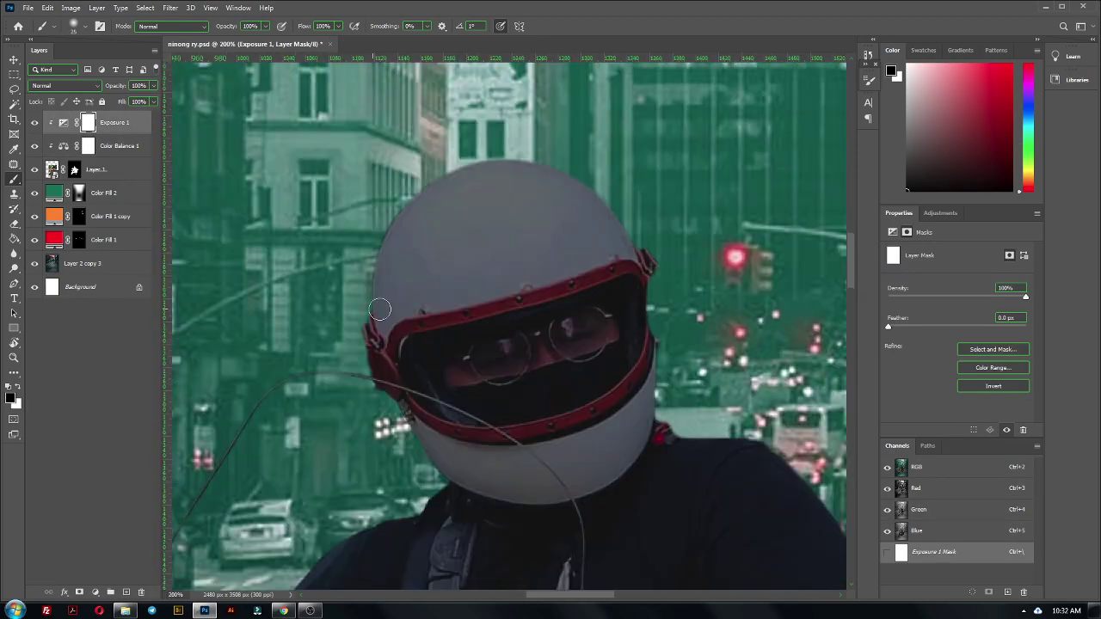
- Paint highlights along the dark sleeve edge and the glove's upper edges and fingers
scroll(422, 296, "up", 4)
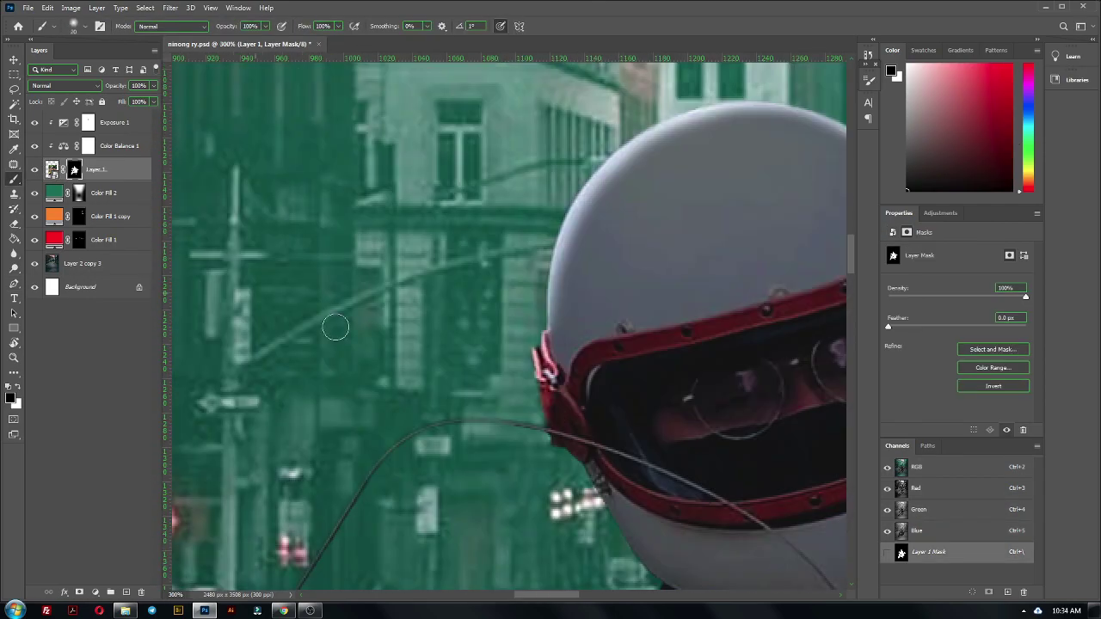
scroll(503, 259, "down", 3)
scroll(503, 258, "down", 3)
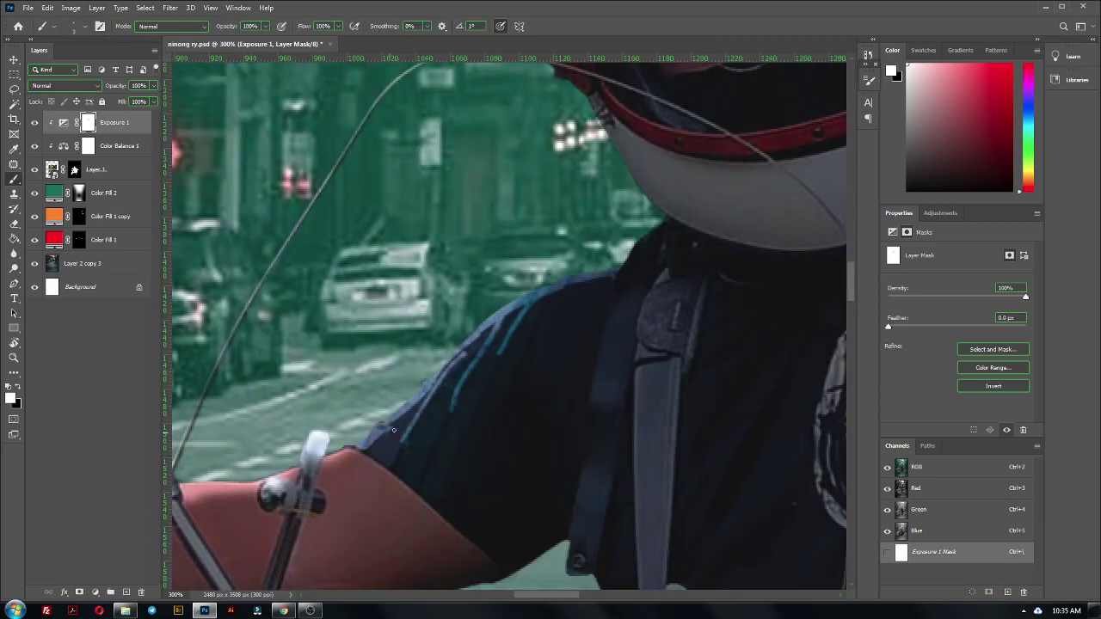
left_click_drag(495, 325, 456, 382)
scroll(410, 455, "up", 2)
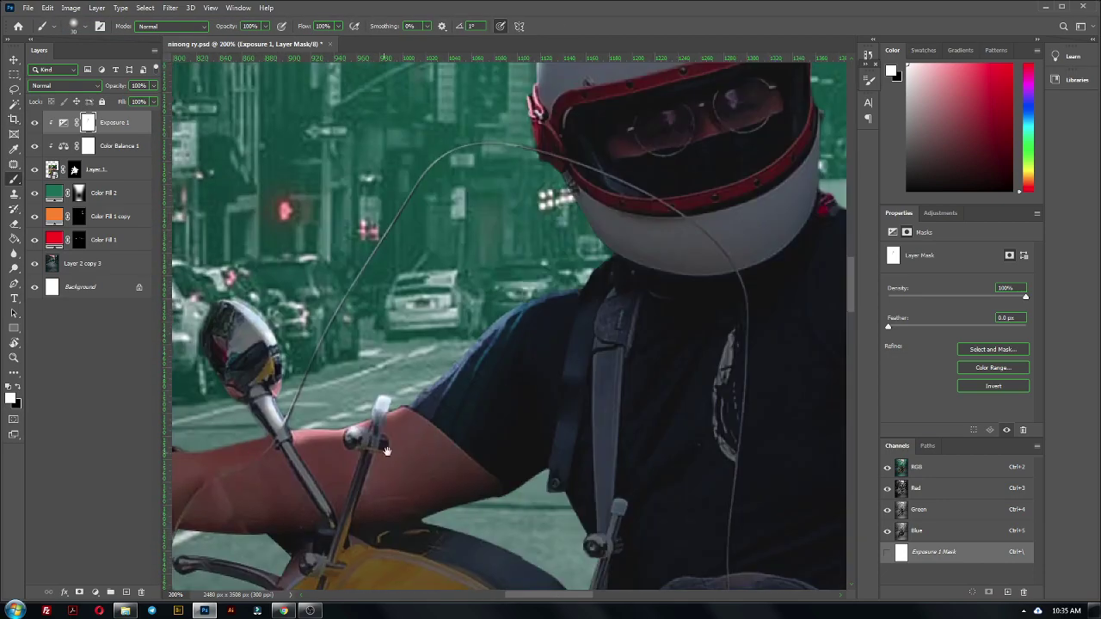
scroll(680, 371, "left", 5)
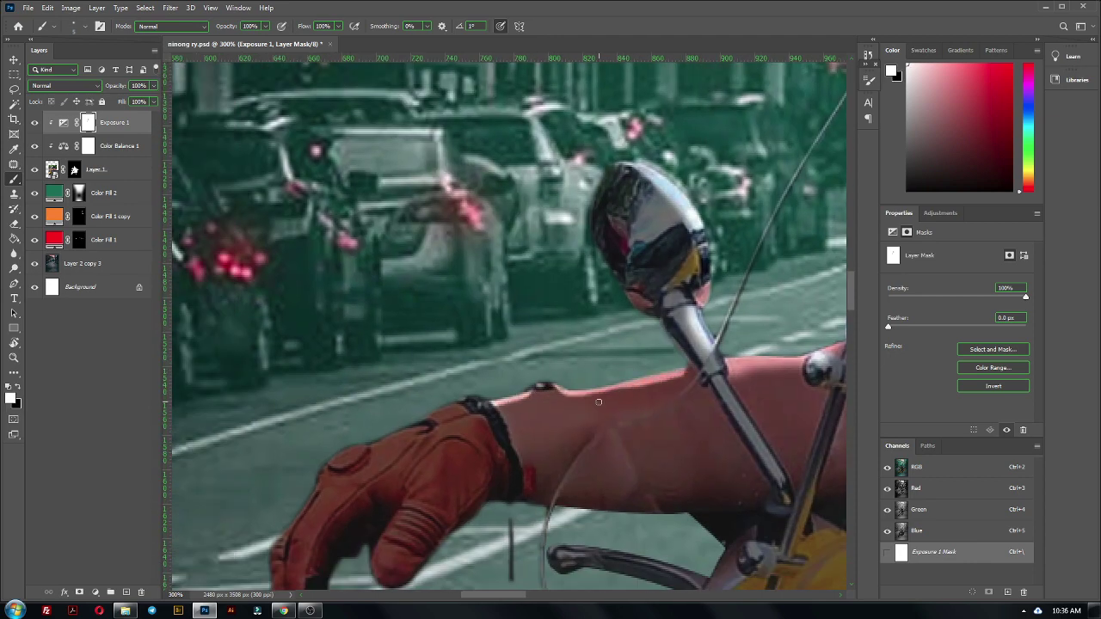
scroll(640, 234, "down", 3)
scroll(640, 234, "left", 4)
key("x")
left_click_drag(640, 234, 443, 425)
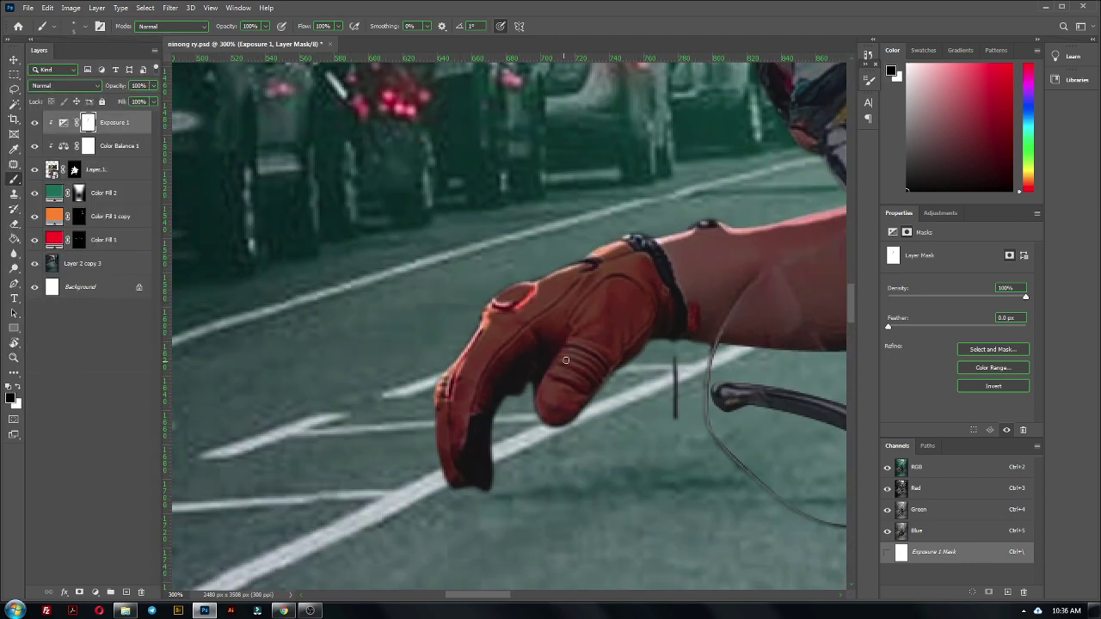
mouse_move(654, 302)
left_mouse_down()
mouse_move(559, 404)
mouse_move(585, 275)
mouse_move(551, 301)
mouse_move(616, 279)
mouse_move(482, 345)
left_mouse_up()
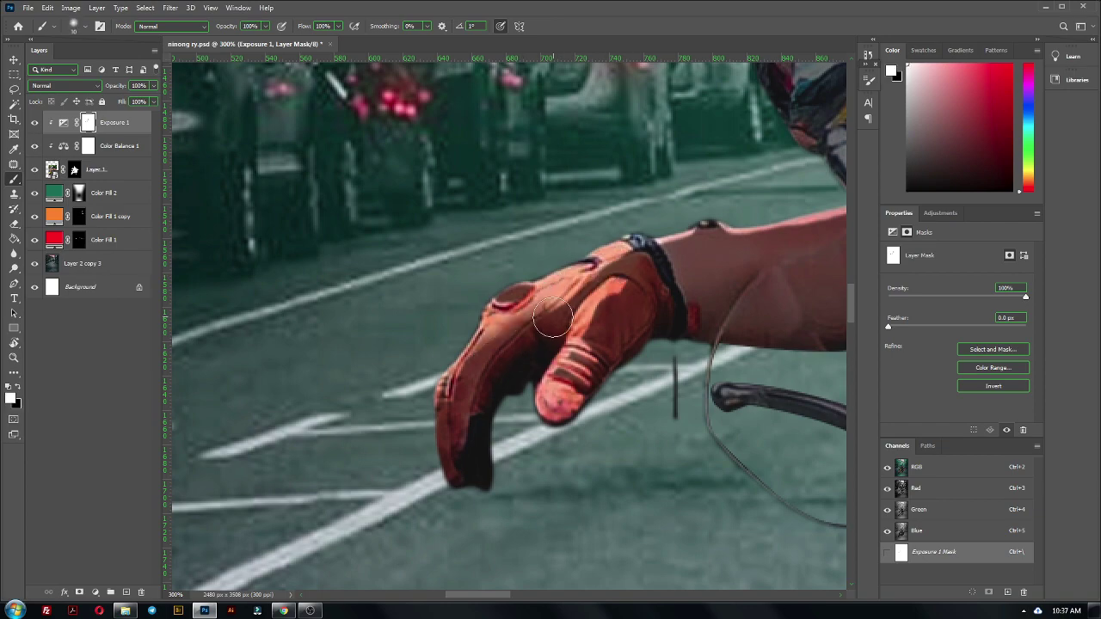
- Paint a brighter highlight along the helmet's left edge and check the shoulder up close
scroll(631, 238, "right", 3)
scroll(632, 238, "down", 3)
scroll(631, 250, "right", 3)
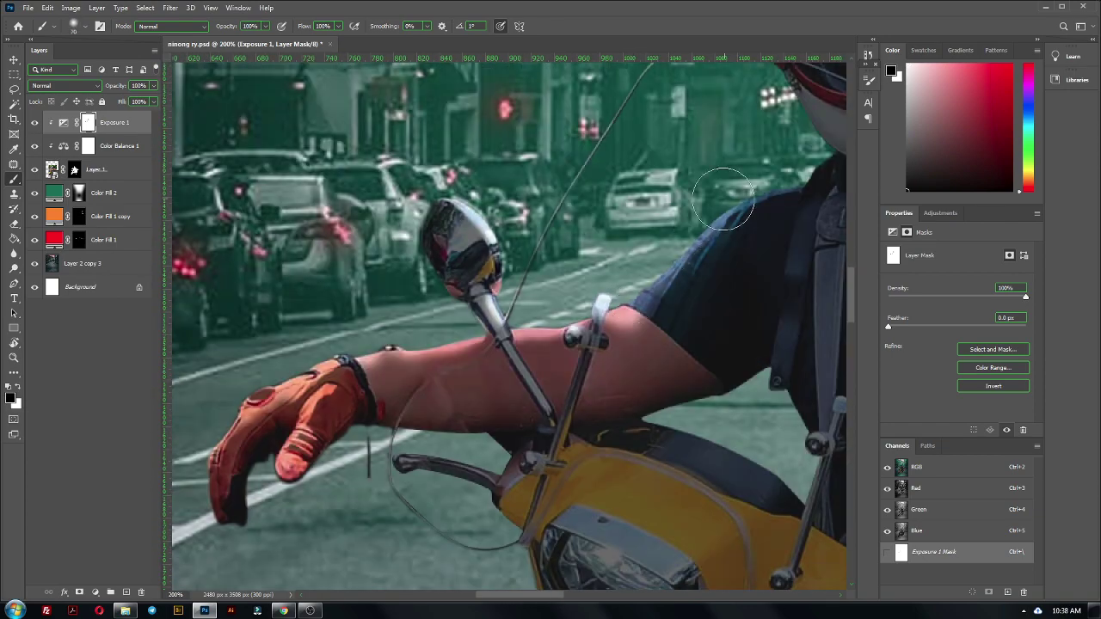
scroll(635, 297, "up", 2)
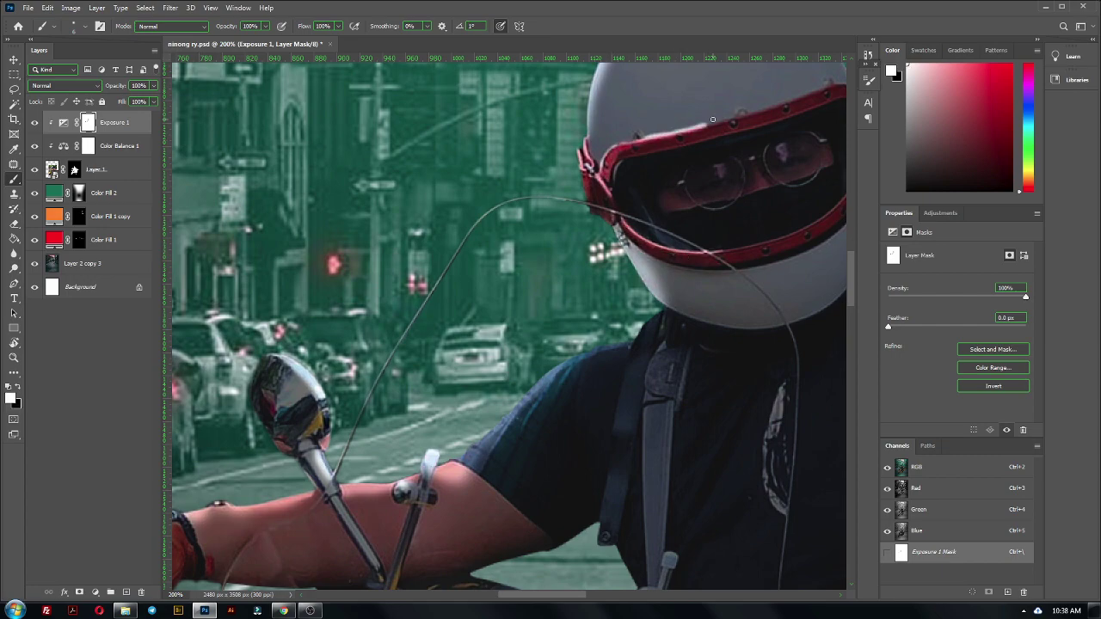
scroll(490, 264, "up", 3)
scroll(491, 264, "right", 3)
left_click_drag(490, 264, 529, 124)
key("x")
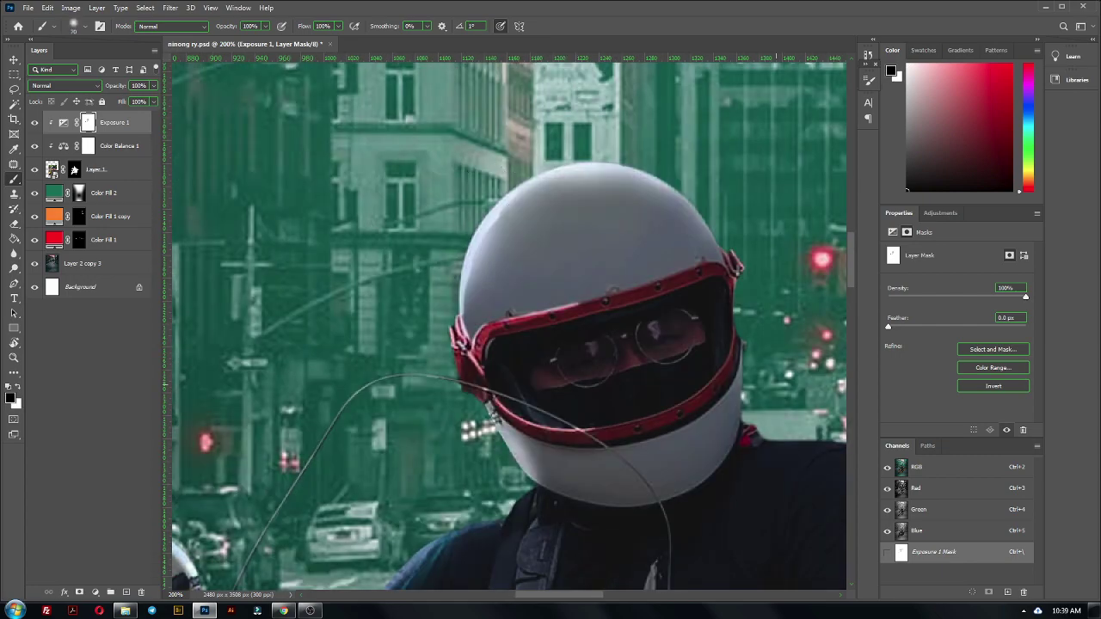
key("ctrl+minus")
key("ctrl+plus")
key("ctrl+plus")
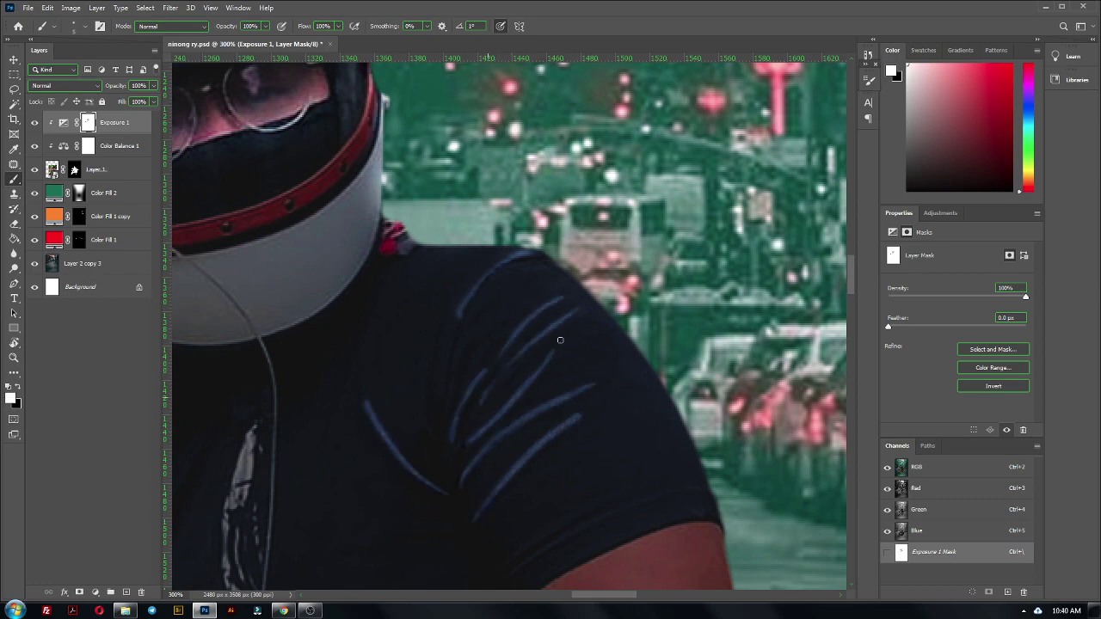
key("ctrl+minus")
key("ctrl+minus")
key("x")
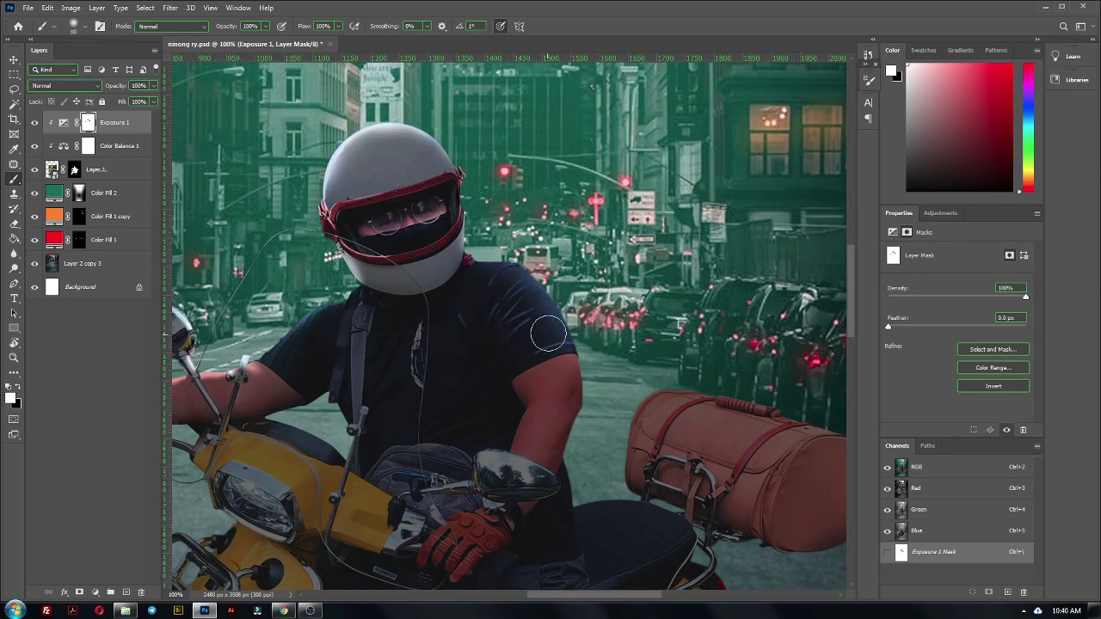
- Brighten the yellow scooter edge and panel around the footrest rail
mouse_move(306, 441)
left_mouse_down()
mouse_move(344, 394)
mouse_move(529, 376)
left_mouse_up()
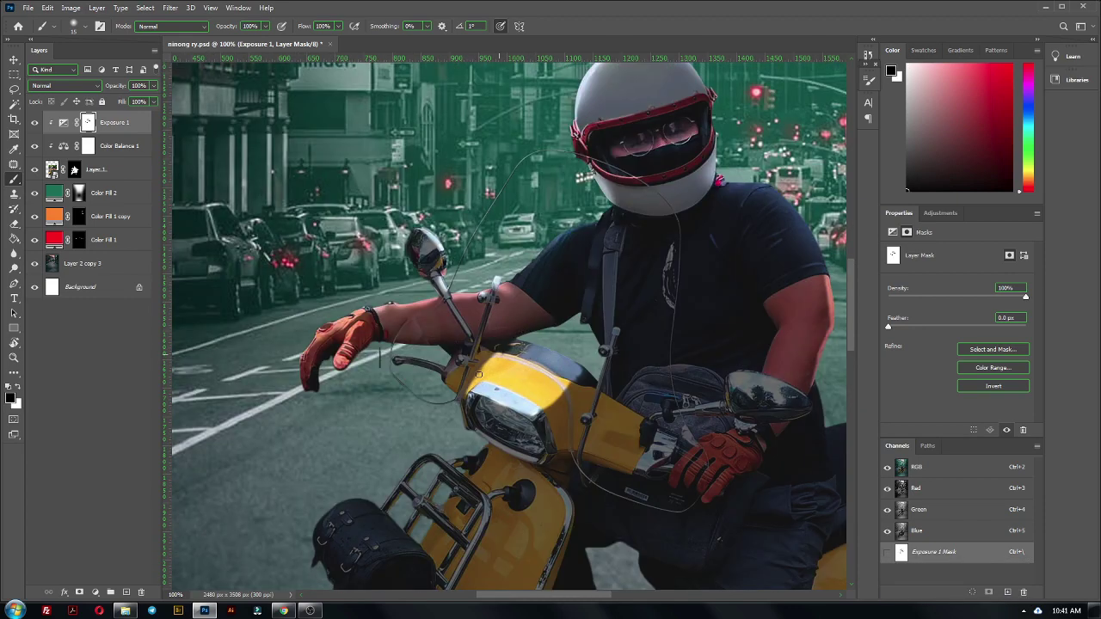
key("ctrl+plus")
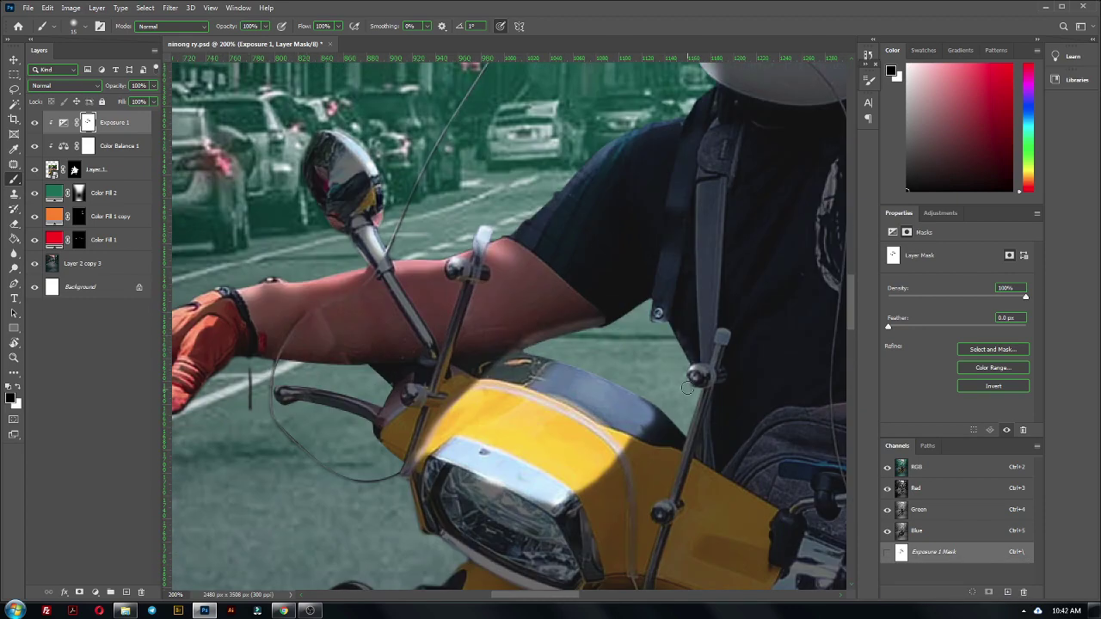
left_click_drag(504, 305, 712, 323)
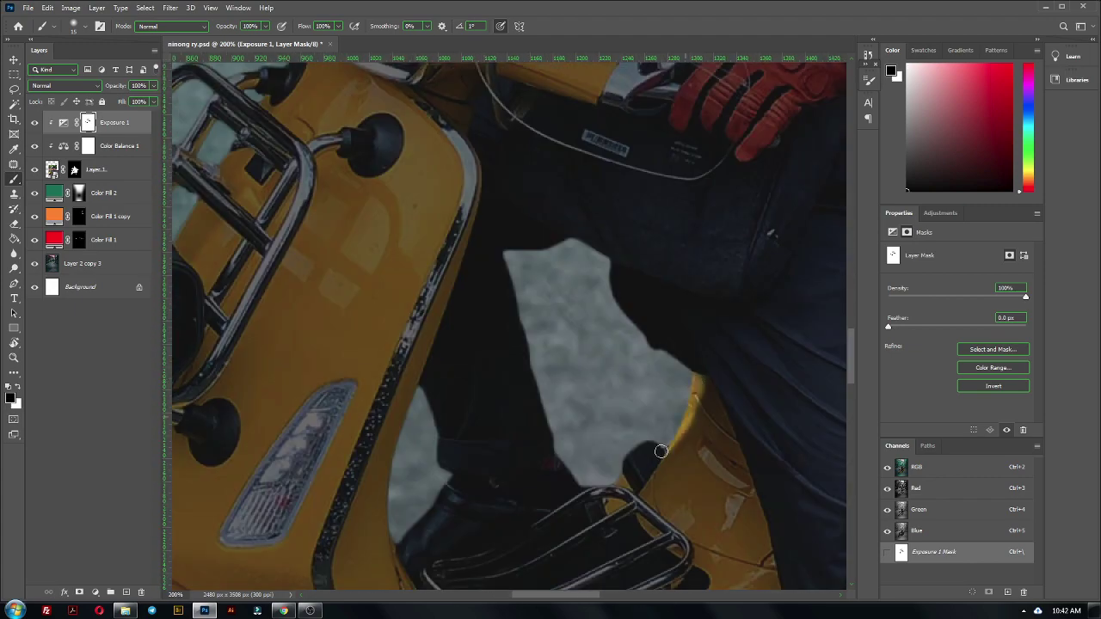
key("ctrl+plus")
mouse_move(487, 204)
left_mouse_down()
mouse_move(518, 252)
mouse_move(490, 189)
left_mouse_up()
left_click_drag(482, 241, 396, 404)
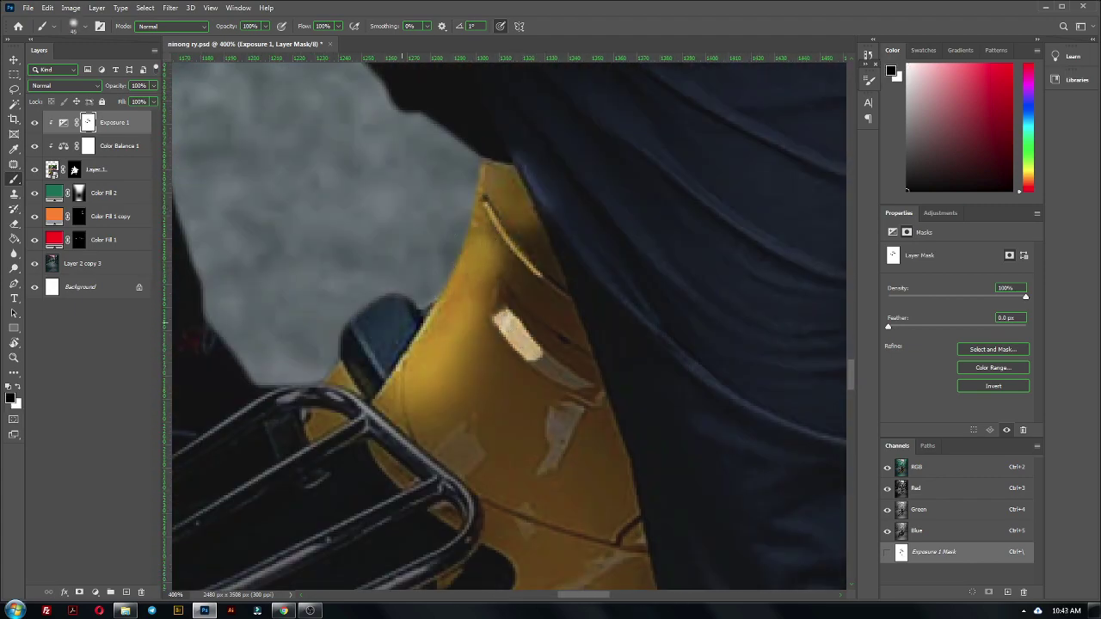
left_click_drag(378, 361, 292, 405)
mouse_move(361, 396)
left_mouse_down()
mouse_move(447, 464)
mouse_move(508, 327)
left_mouse_up()
key("ctrl+minus")
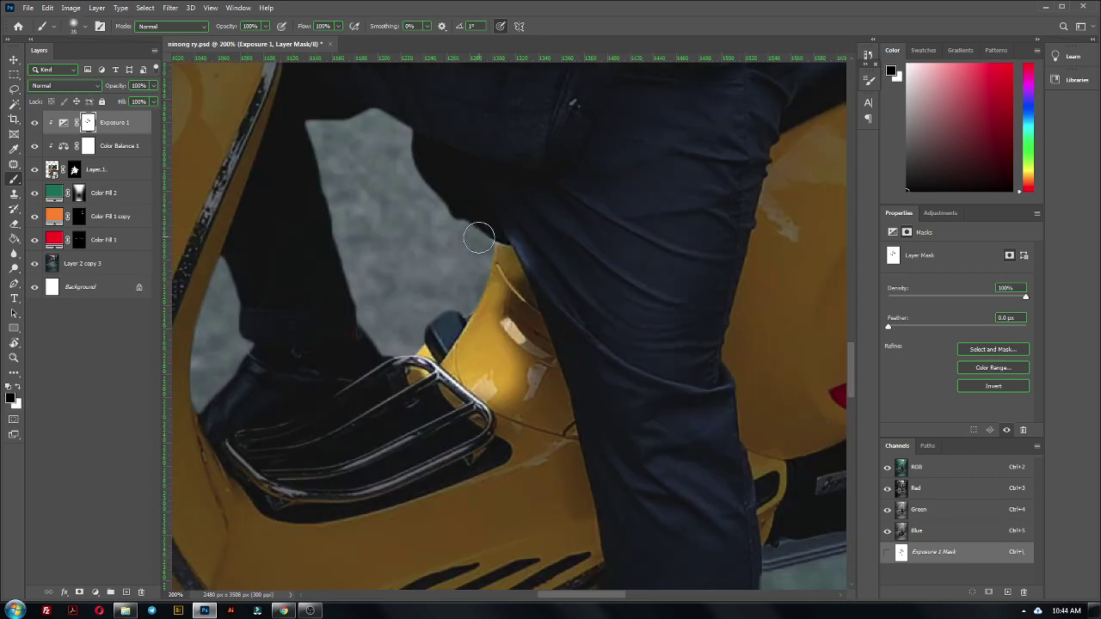
- Paint a highlight across the top edge of the black rack bag
scroll(539, 205, "up", 3)
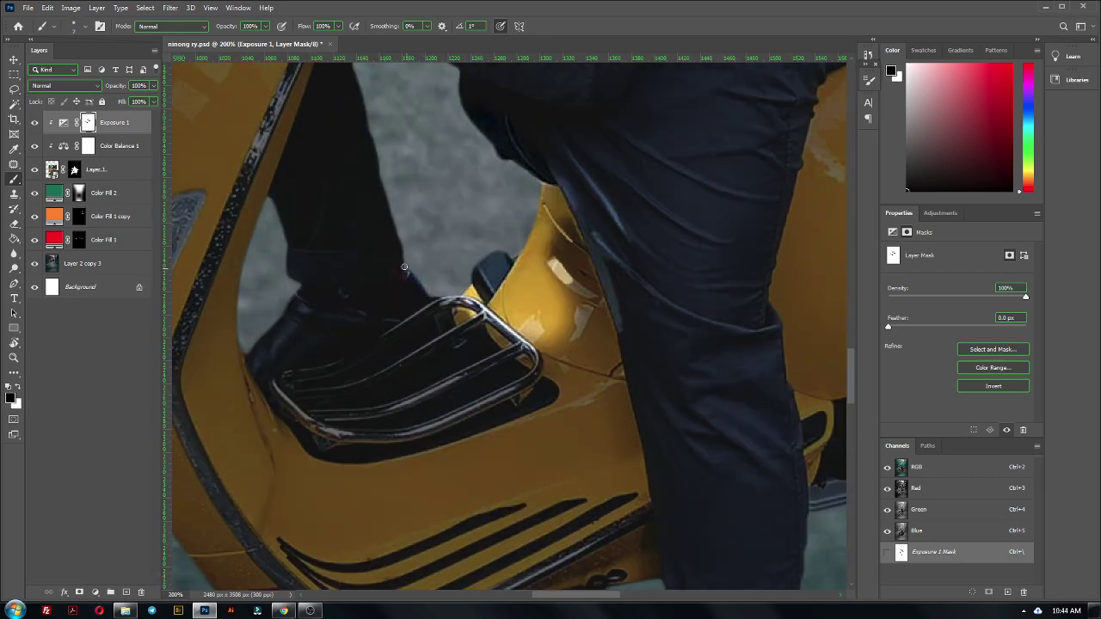
scroll(426, 273, "left", 3)
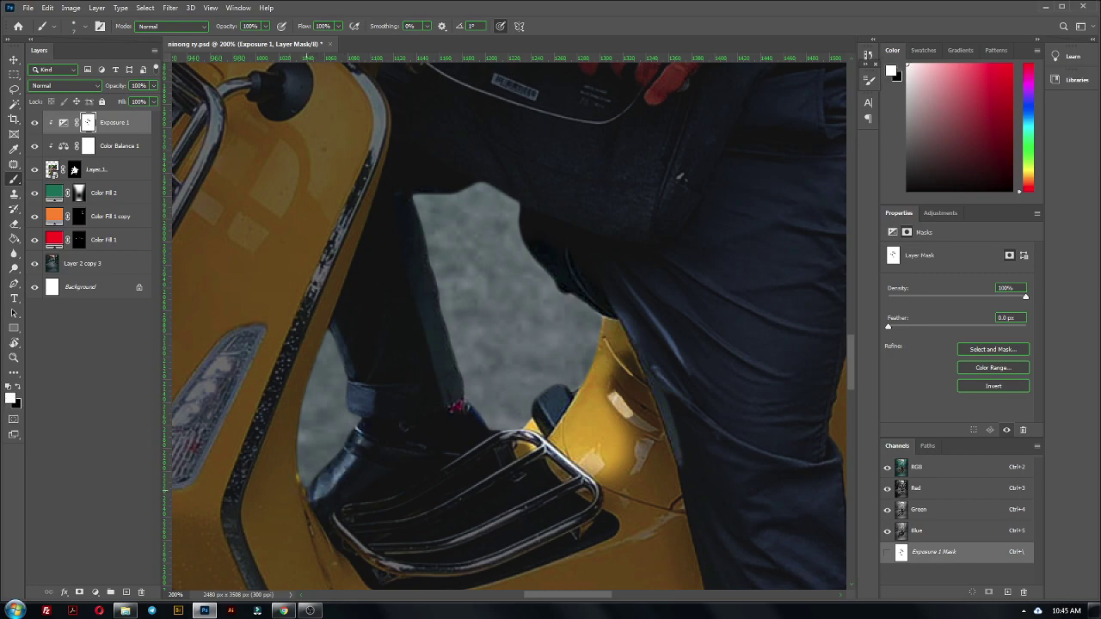
scroll(508, 327, "down", 3)
key("ctrl+minus")
scroll(435, 201, "up", 2)
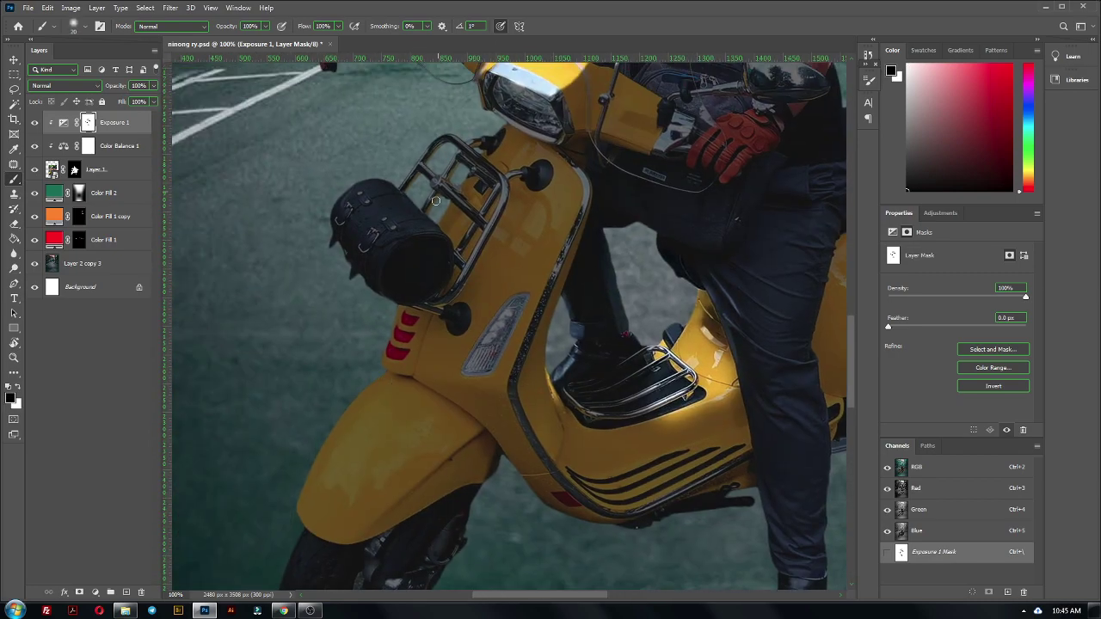
key("ctrl+plus")
scroll(536, 235, "up", 2)
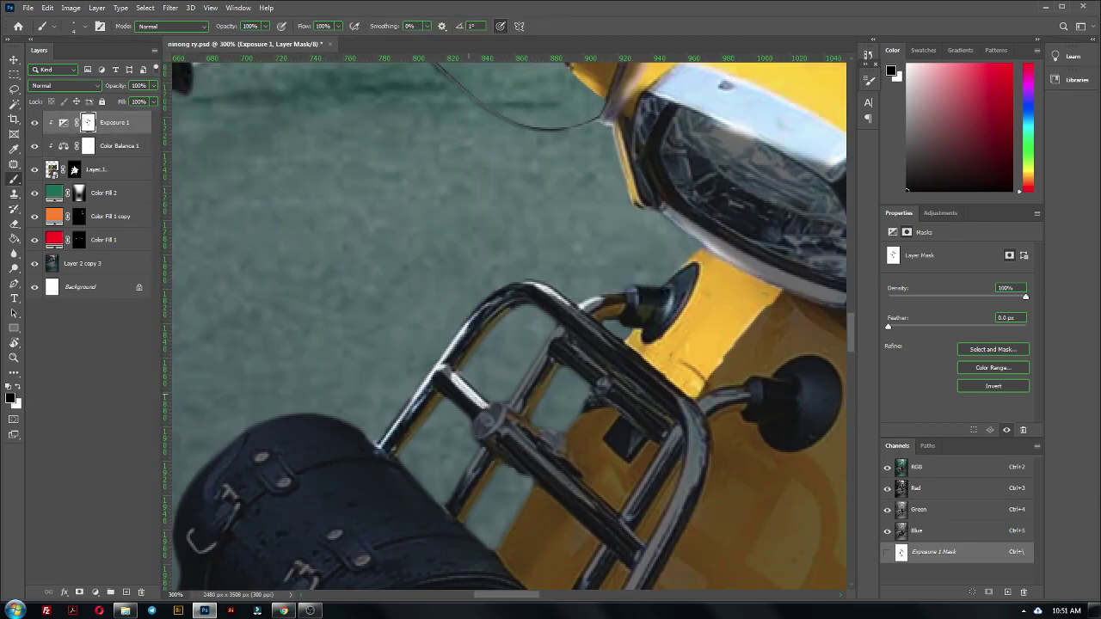
scroll(461, 409, "down", 3)
scroll(516, 378, "left", 1)
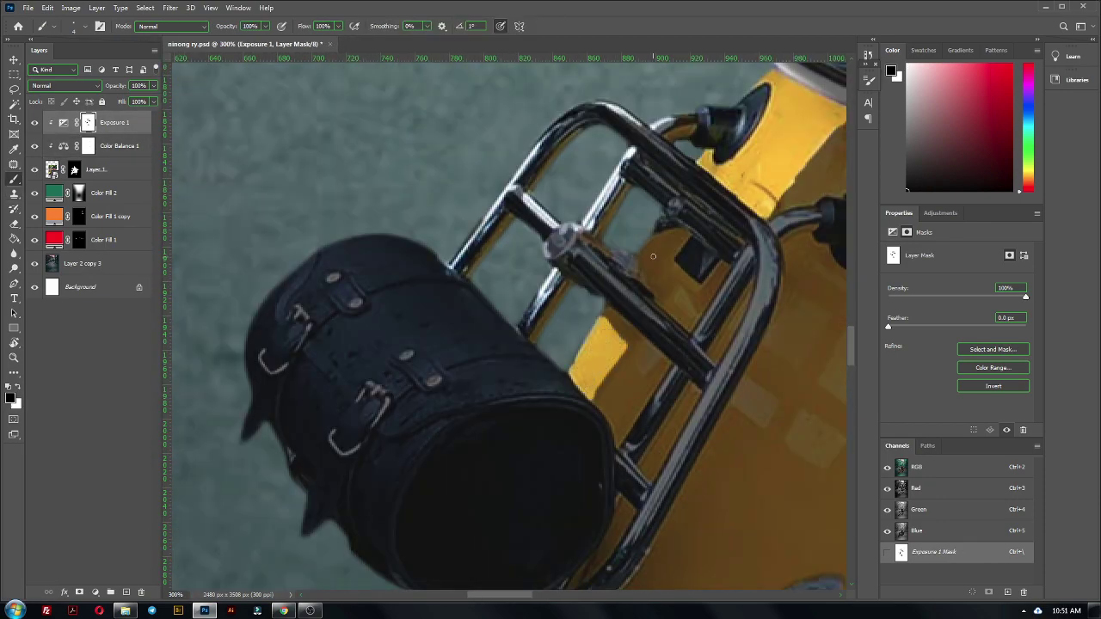
scroll(649, 245, "left", 2)
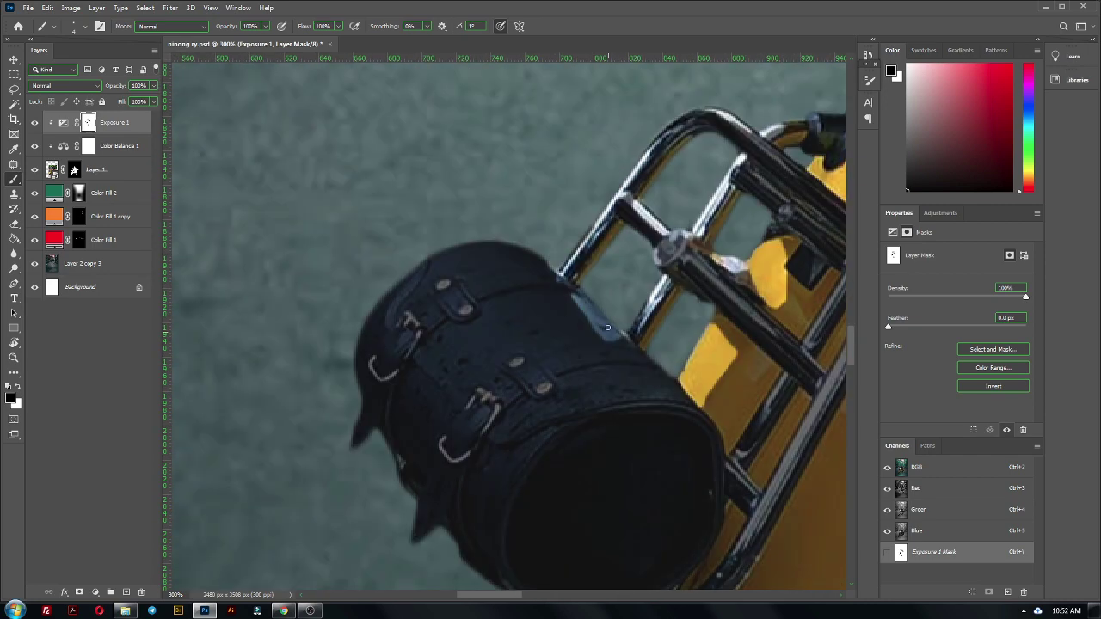
left_click_drag(602, 319, 397, 297)
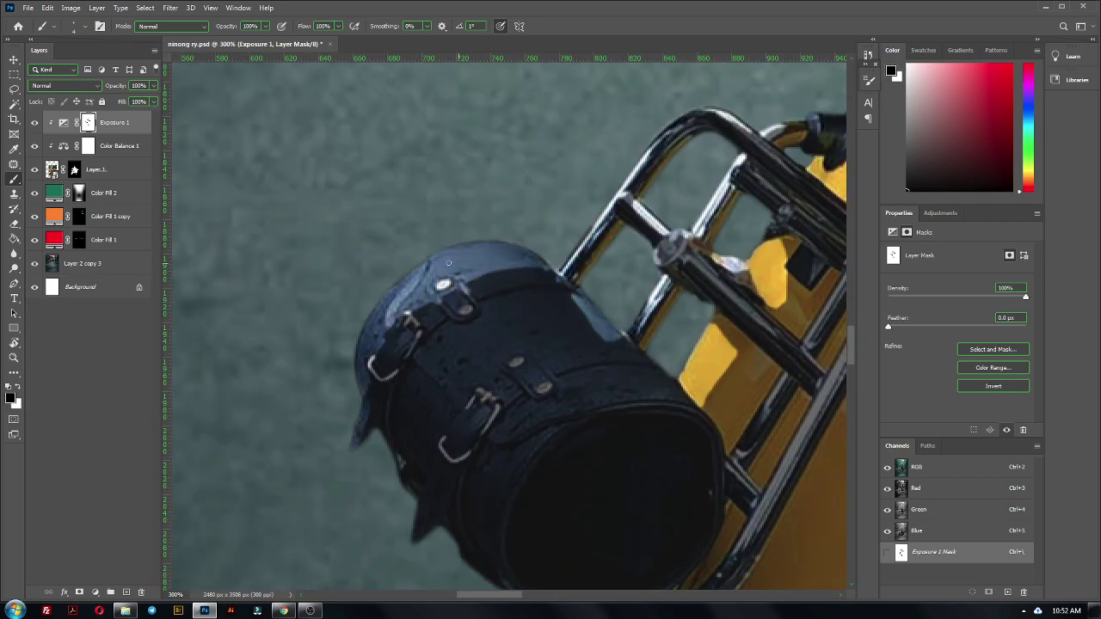
scroll(448, 262, "down", 1)
left_click_drag(555, 315, 616, 306)
- Review the whole image, then brighten the brown tail bag with white
key("ctrl+minus")
key("ctrl+minus")
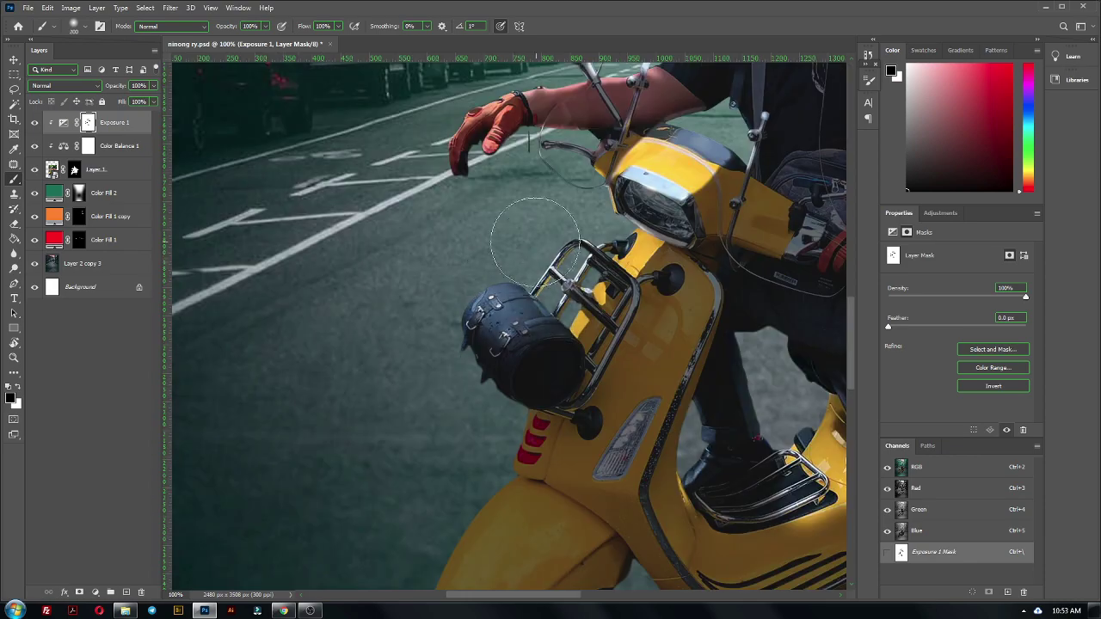
key("ctrl+minus")
key("ctrl+minus")
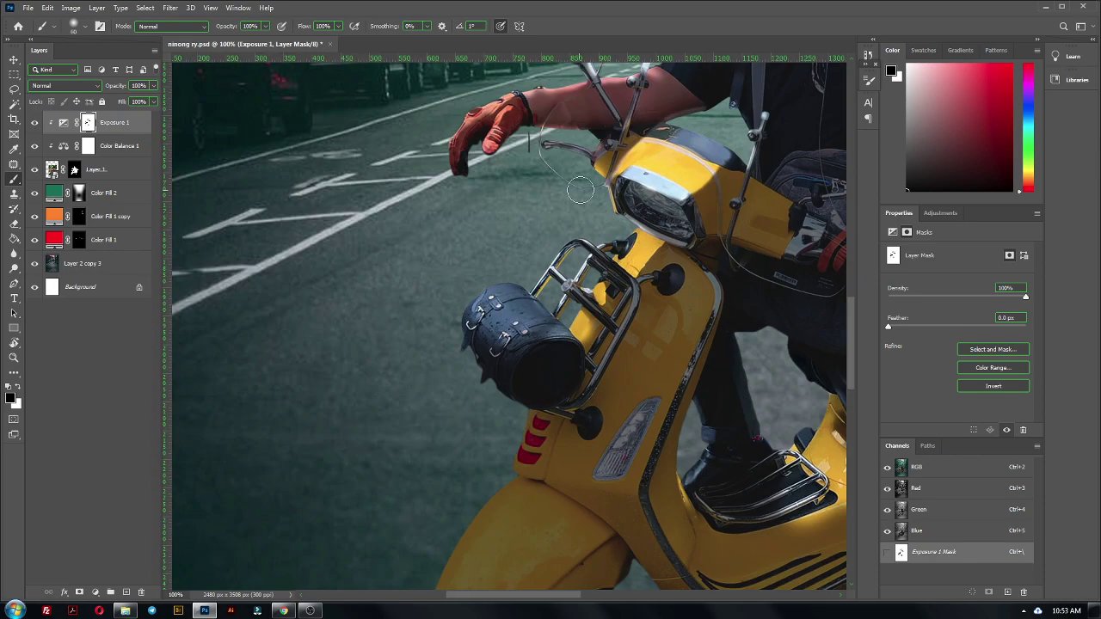
key("ctrl+minus")
scroll(505, 360, "up", 5)
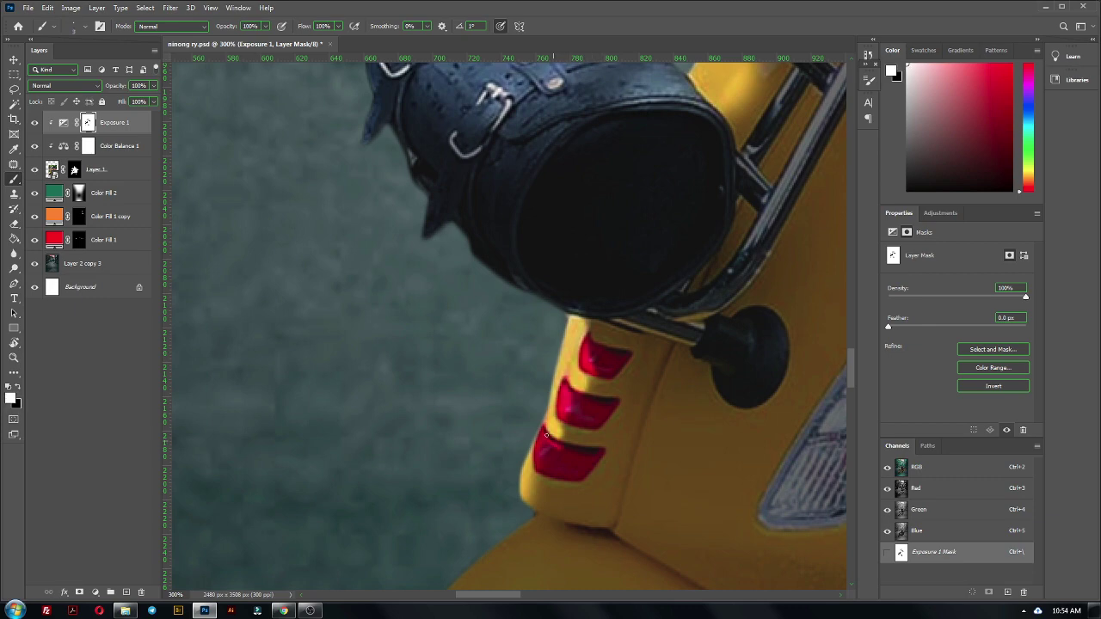
scroll(524, 323, "down", 3)
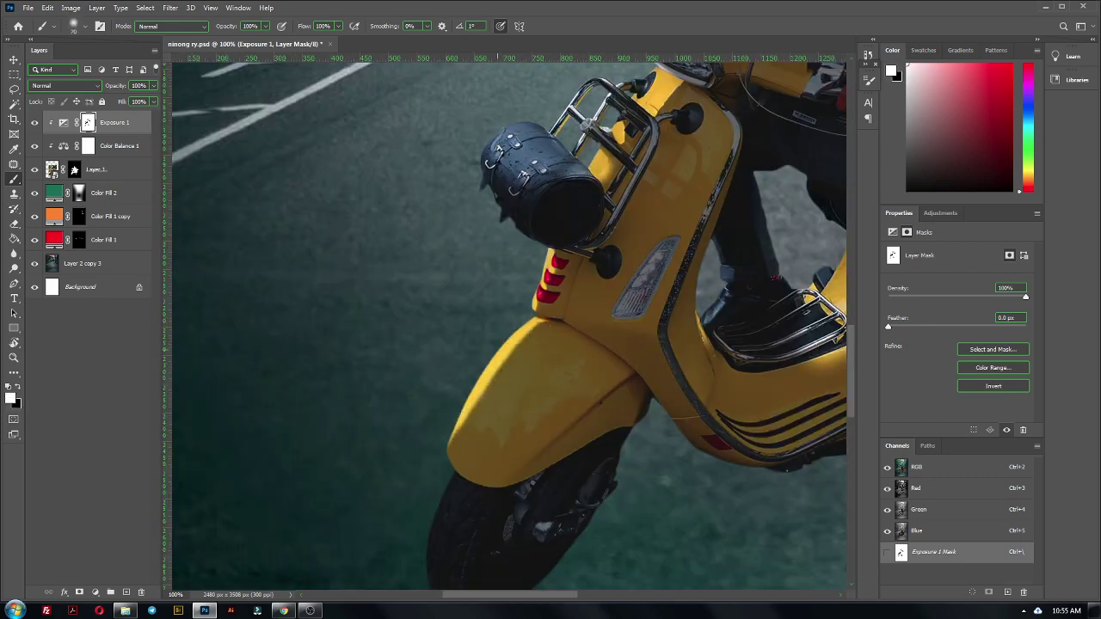
scroll(649, 351, "down", 3)
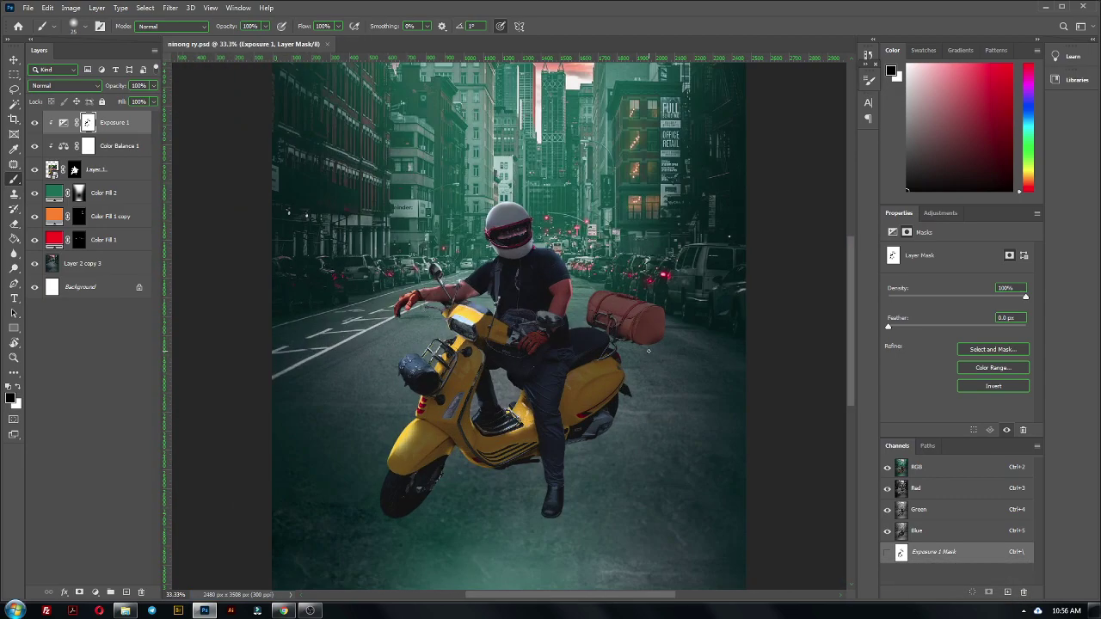
scroll(649, 351, "up", 3)
scroll(662, 301, "down", 2)
scroll(674, 254, "up", 2)
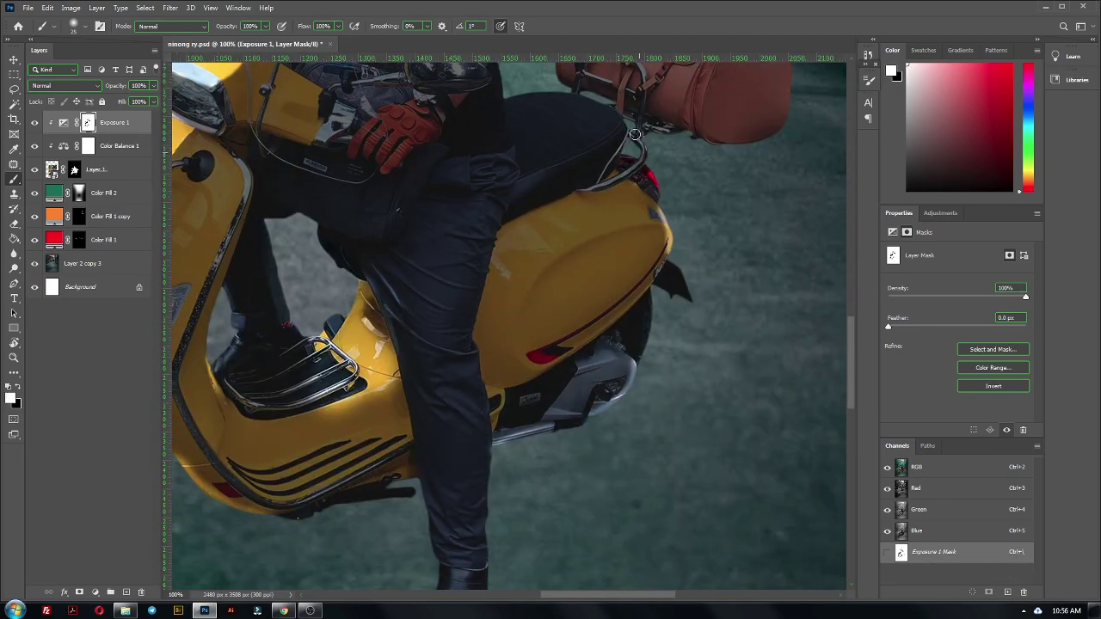
scroll(635, 134, "down", 3)
scroll(329, 298, "down", 3)
scroll(505, 216, "up", 2)
scroll(530, 346, "up", 6)
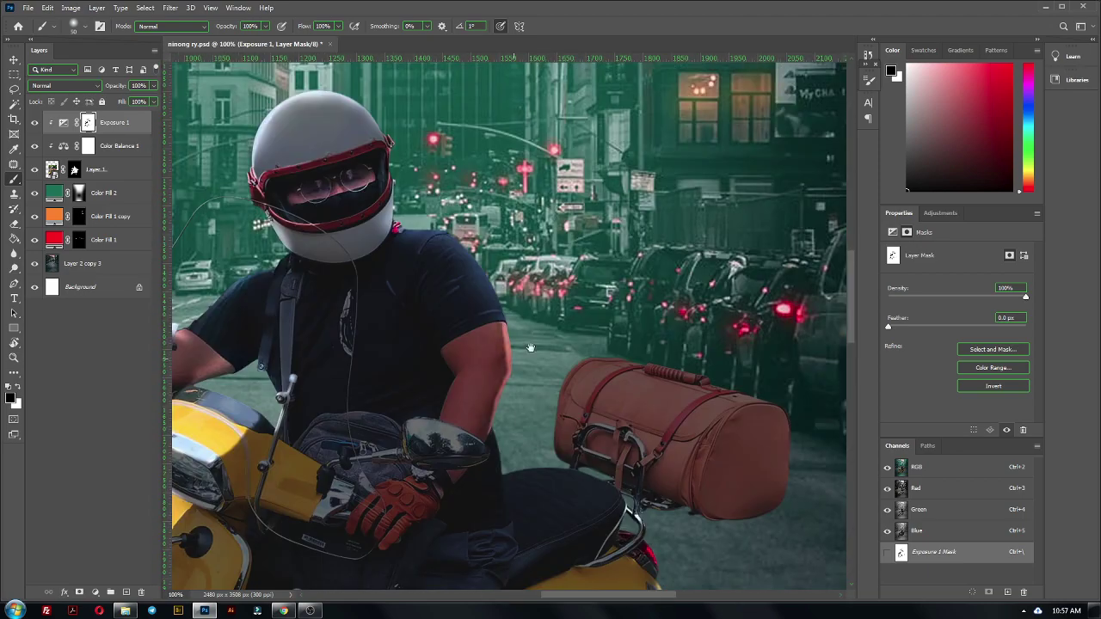
scroll(374, 347, "down", 2)
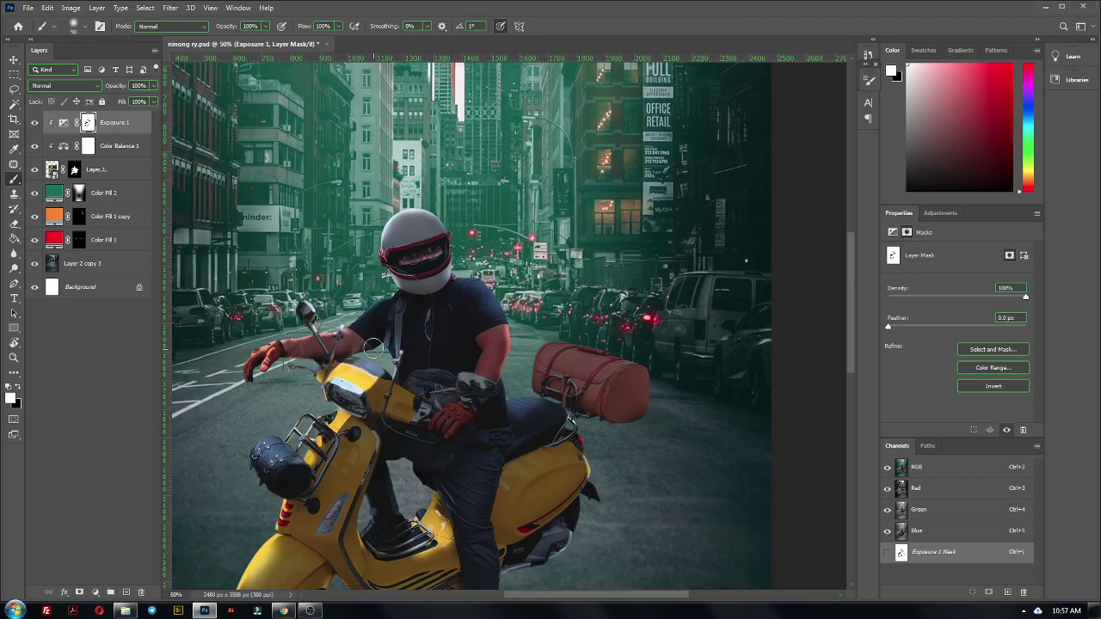
scroll(594, 333, "down", 1)
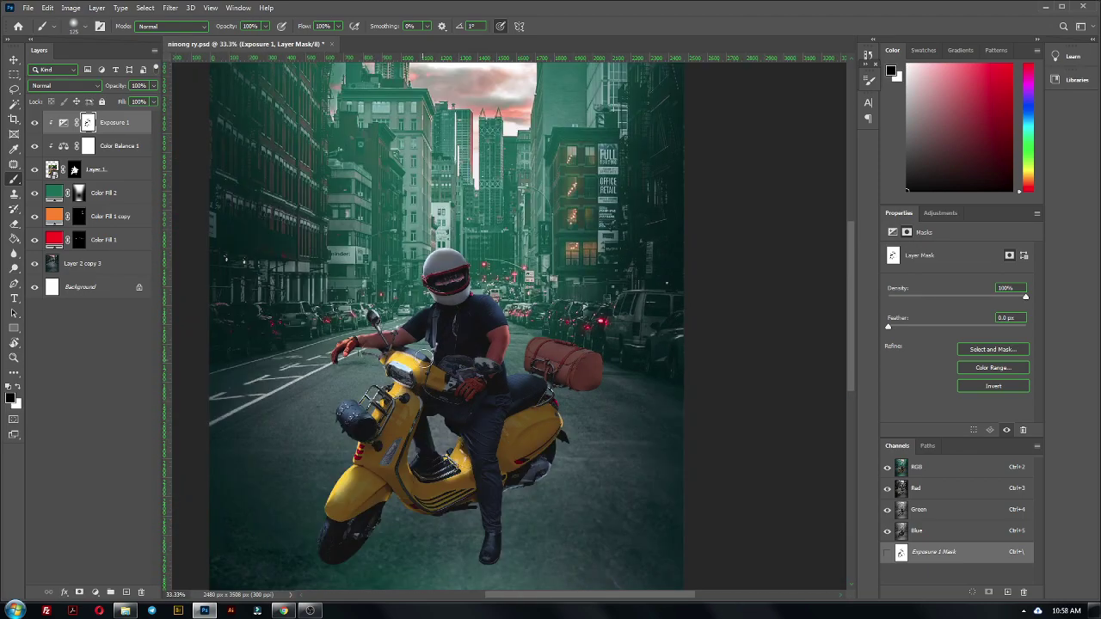
scroll(482, 372, "up", 2)
scroll(720, 300, "up", 2)
scroll(728, 359, "down", 2)
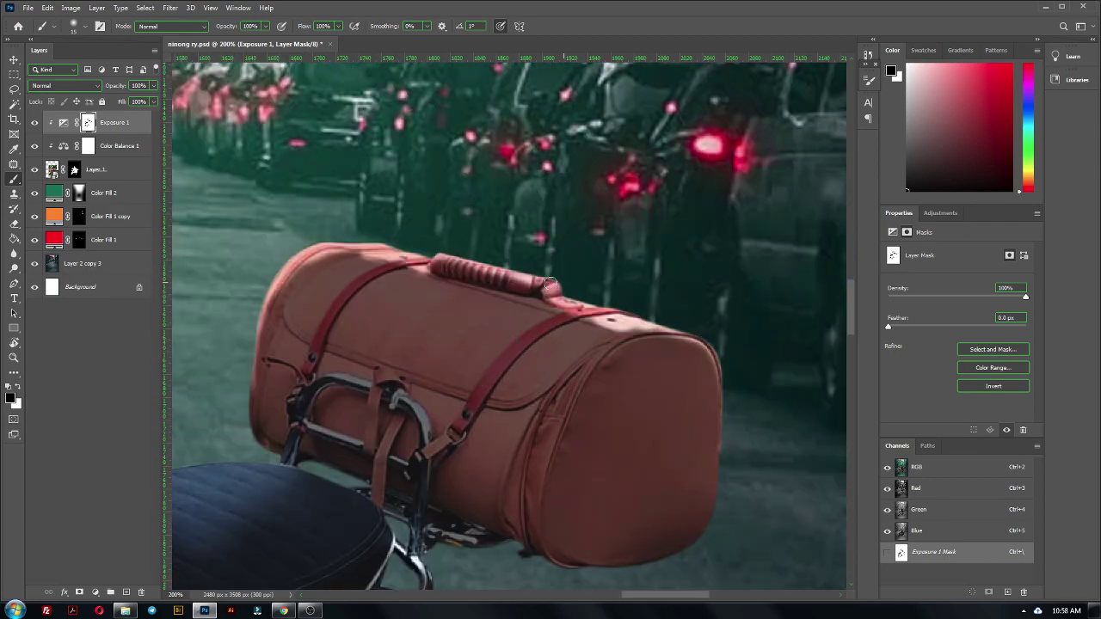
key("x")
left_click_drag(550, 284, 297, 258)
left_click_drag(568, 413, 258, 284)
- Invert the Color Fill 3 mask and set an 800 px brush with a rotated tip
scroll(516, 344, "down", 3)
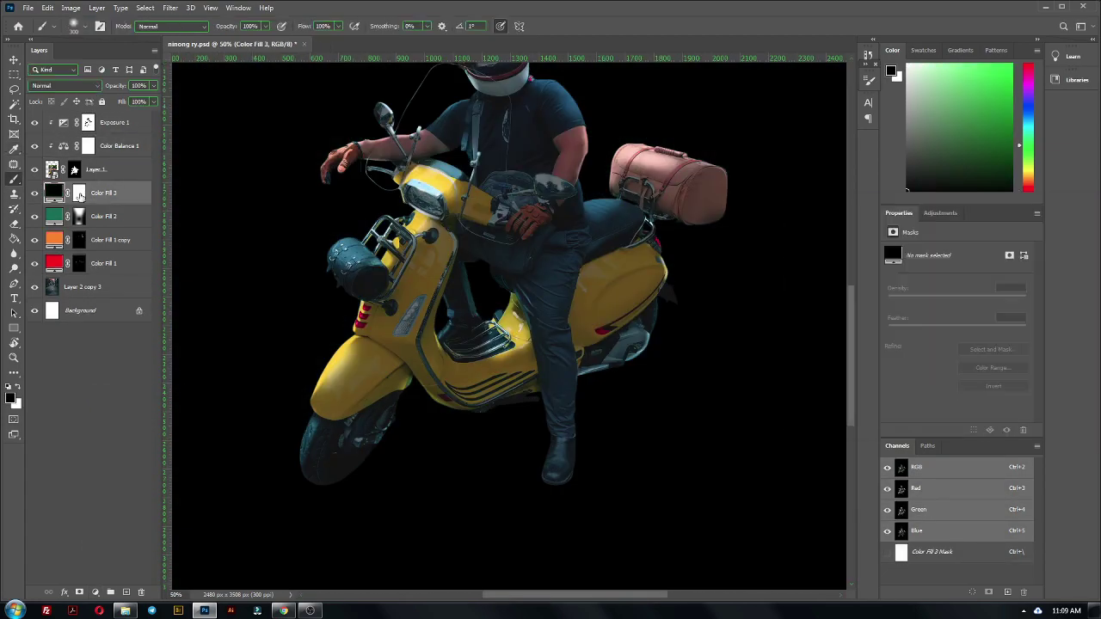
left_click(80, 195)
key("ctrl+i")
key("F5")
scroll(301, 418, "down", 2)
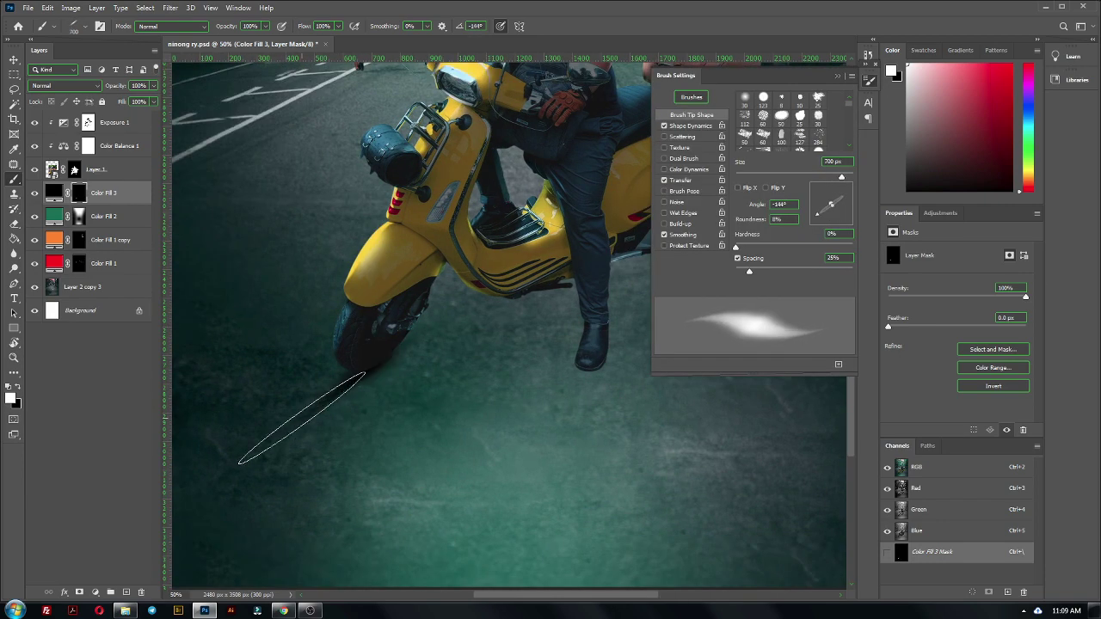
key("bracketright")
key("ctrl+minus")
left_click_drag(594, 233, 497, 283)
key("Right")
key("Right")
key("Right")
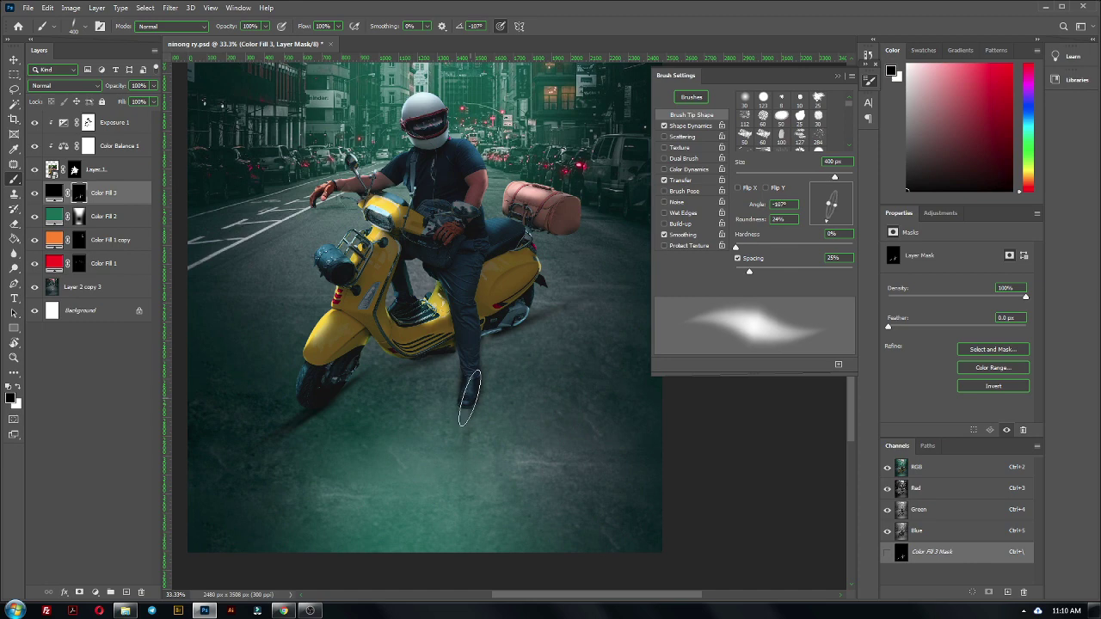
key("Left")
key("Left")
key("Left")
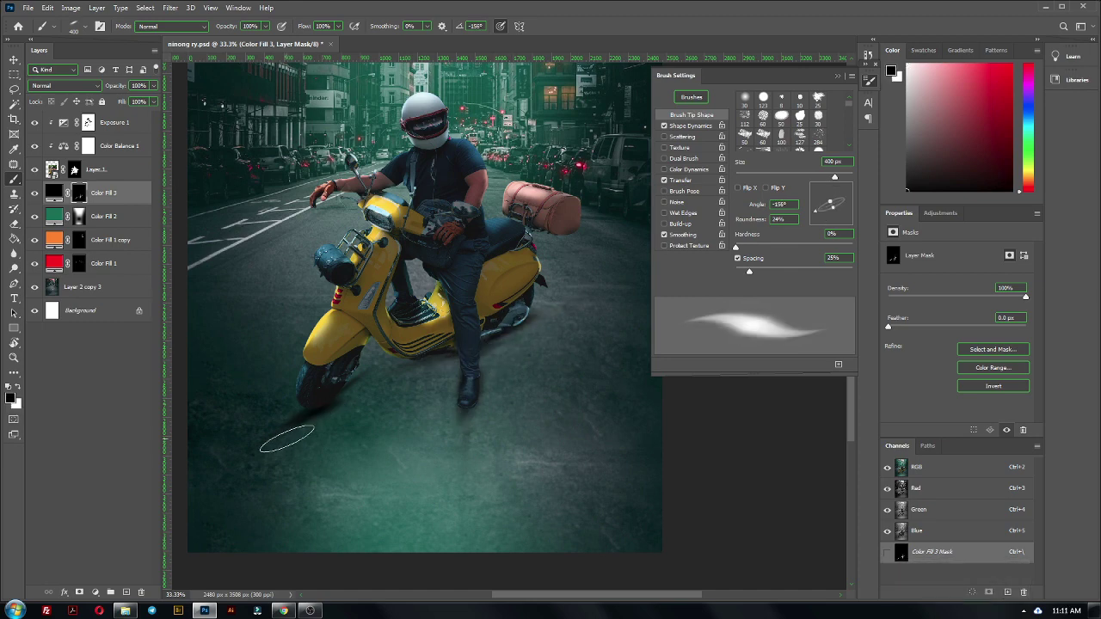
- Change Color Fill 3's colour to dark teal 031817
double_click(53, 192)
left_click(319, 404)
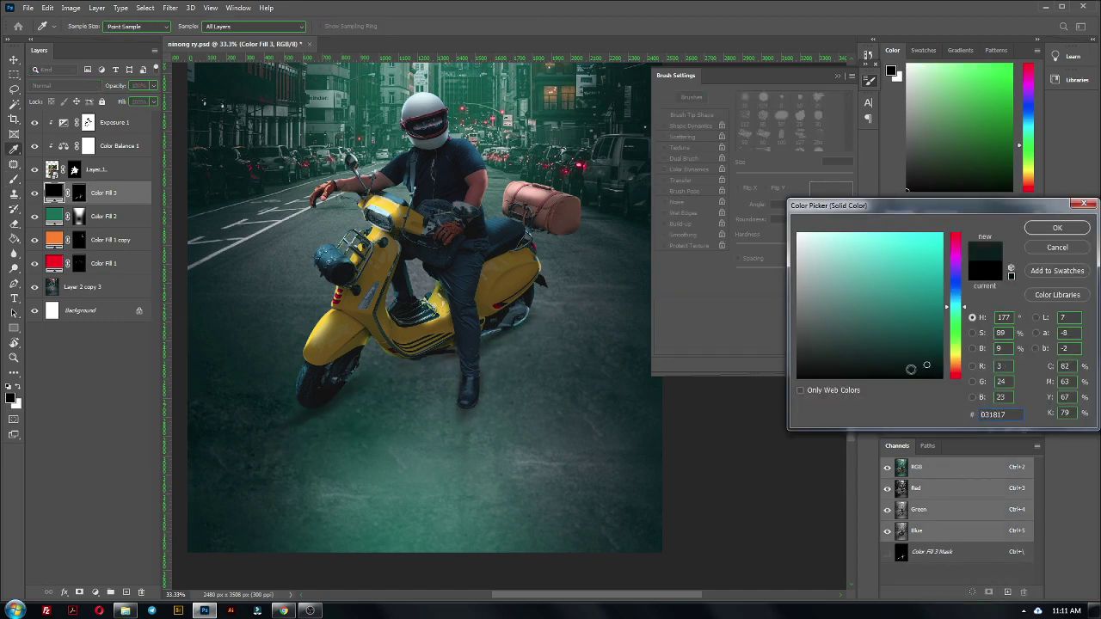
key("ctrl+minus")
key("Return")
key("b")
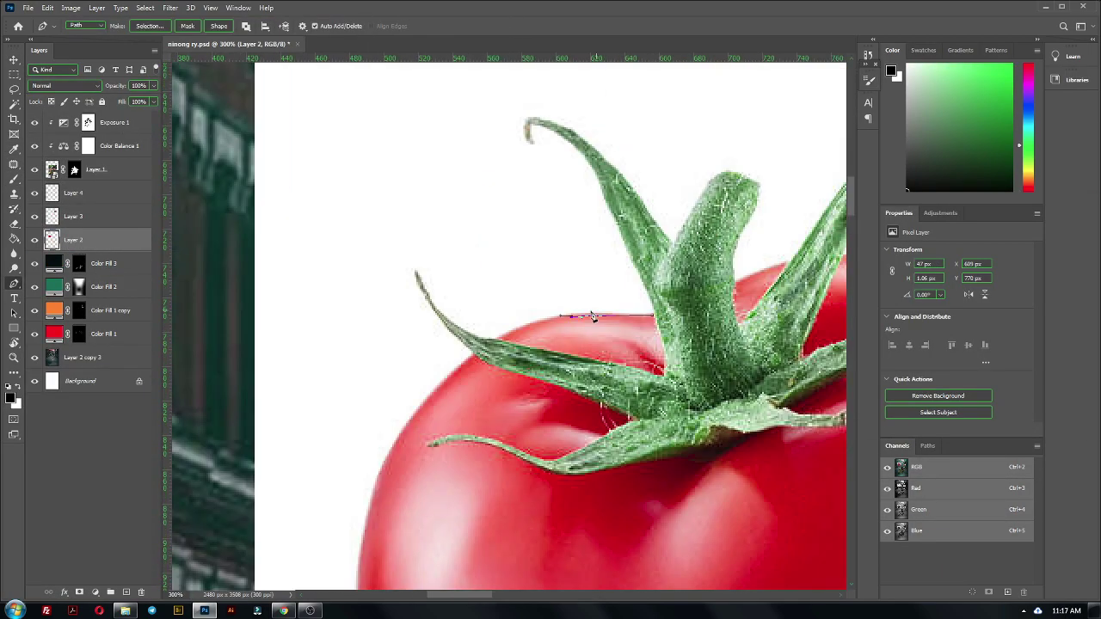
- Trace a Pen path along the tomato's left edge and around its stem
mouse_move(479, 342)
left_mouse_down()
mouse_move(422, 209)
mouse_move(530, 484)
left_mouse_up()
key("ctrl+plus")
scroll(664, 510, "right", 10)
scroll(601, 419, "down", 5)
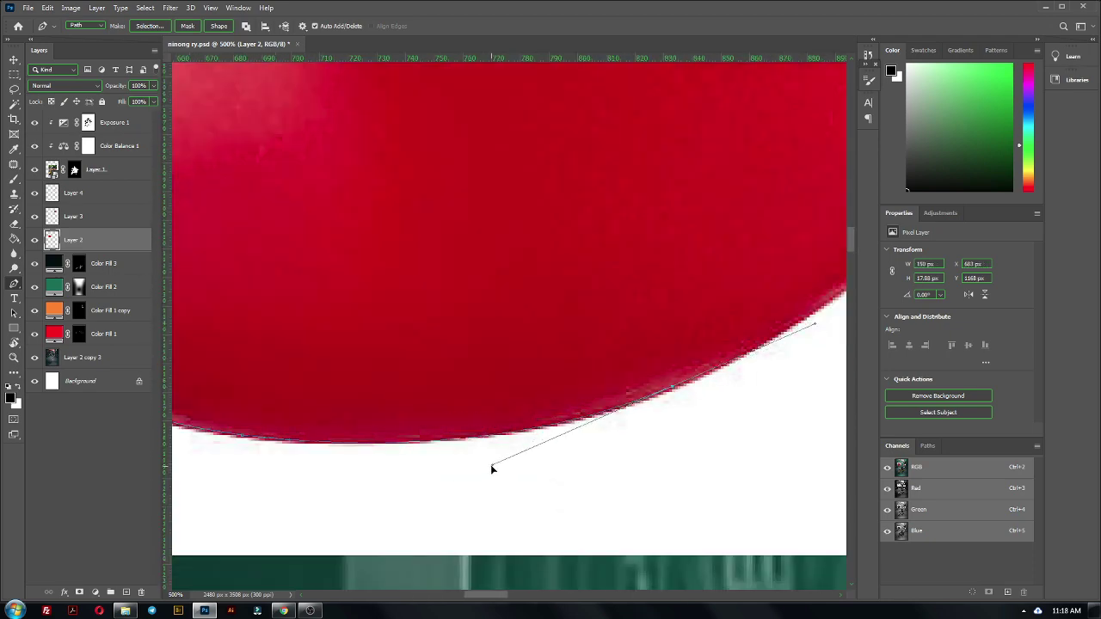
scroll(594, 401, "up", 10)
scroll(448, 216, "right", 3)
left_click_drag(459, 327, 504, 331)
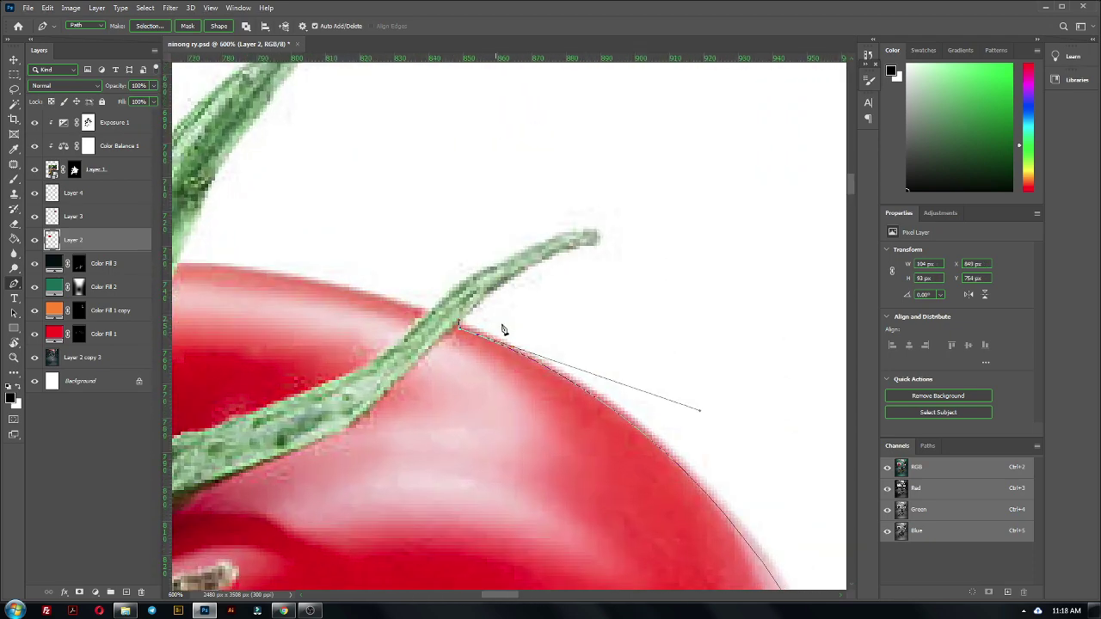
scroll(445, 300, "left", 5)
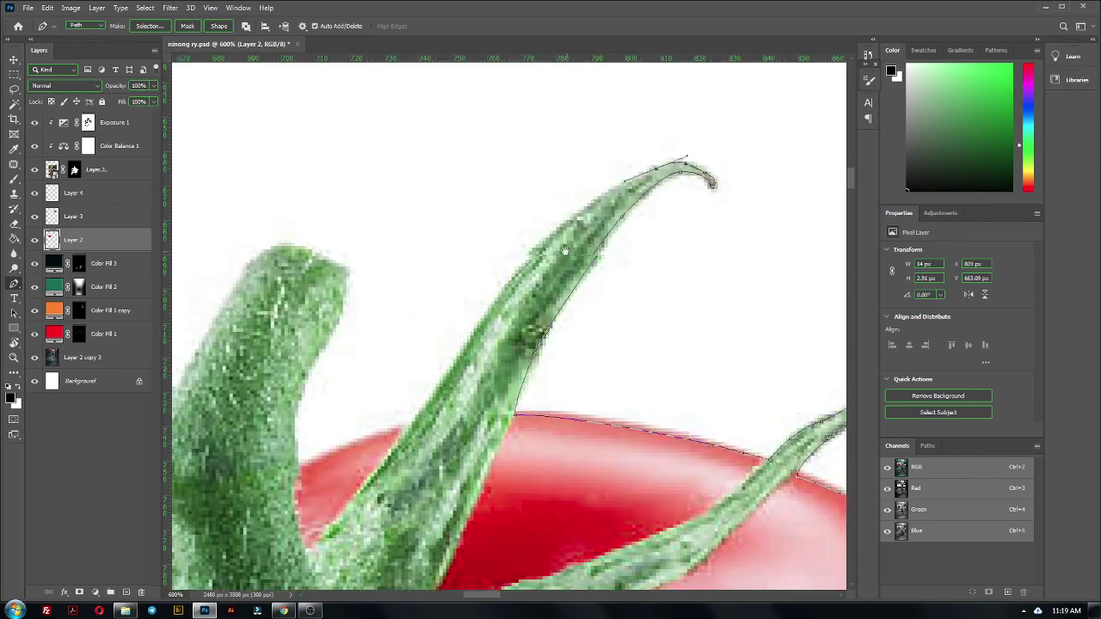
scroll(514, 314, "left", 3)
scroll(513, 314, "up", 5)
scroll(507, 344, "left", 5)
scroll(499, 411, "up", 3)
scroll(499, 411, "left", 3)
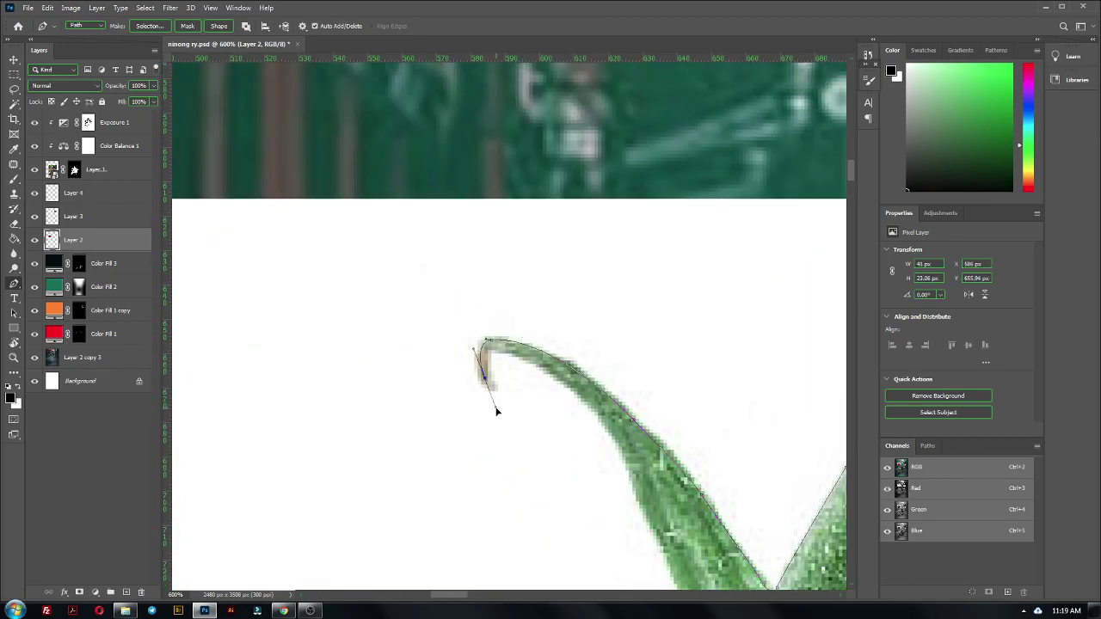
scroll(555, 351, "down", 3)
scroll(555, 351, "right", 2)
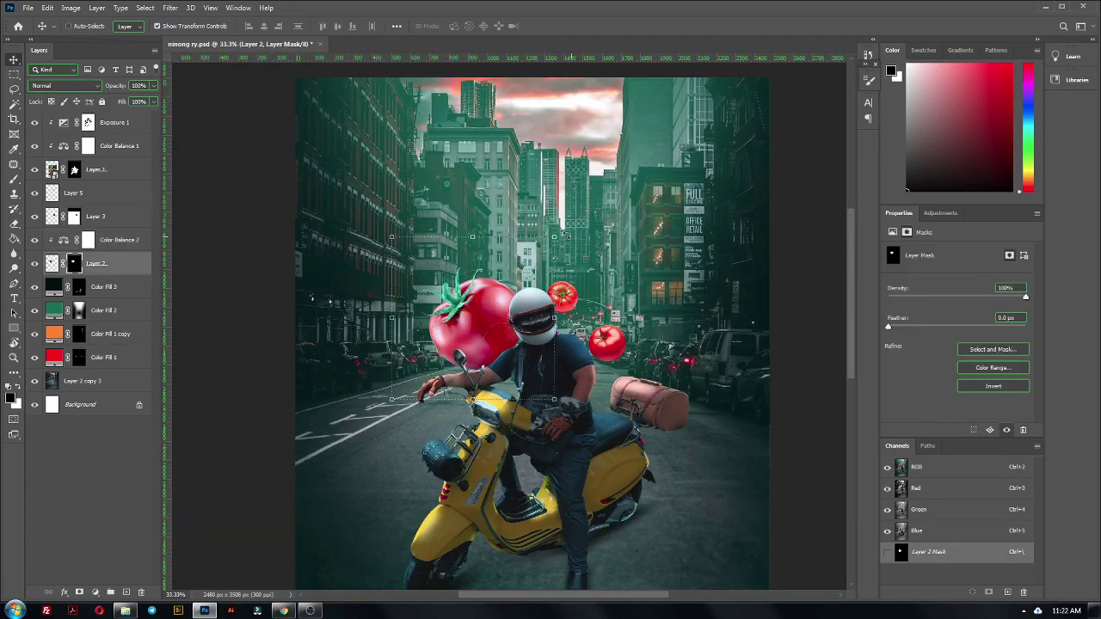
- Add a darkening Exposure 2 layer for the large tomato and target its mask
left_click(112, 239)
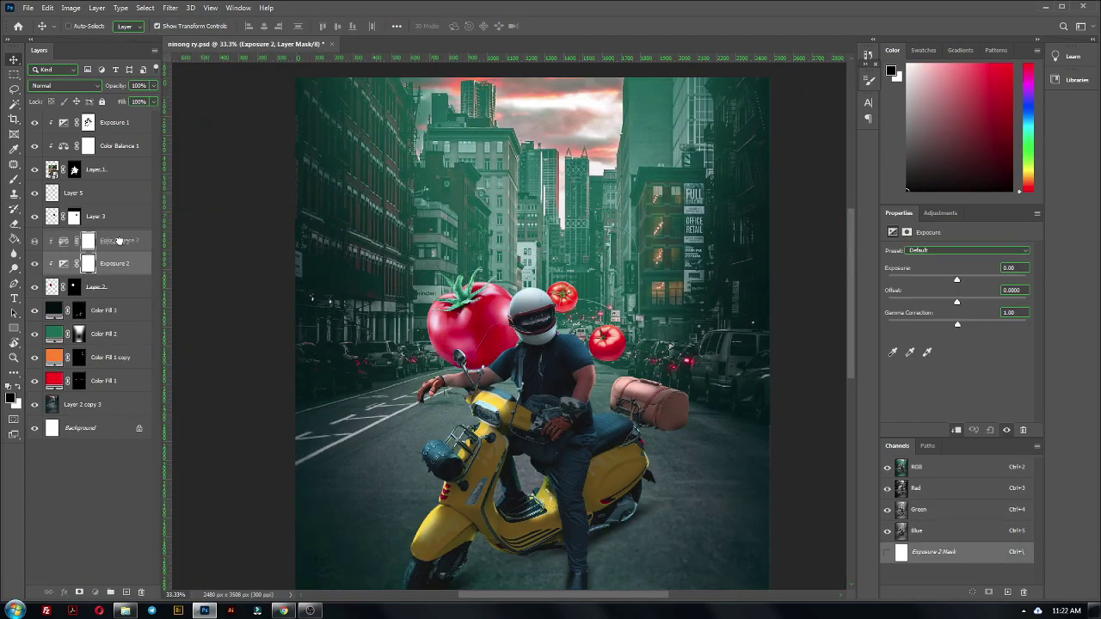
left_click_drag(119, 240, 112, 244)
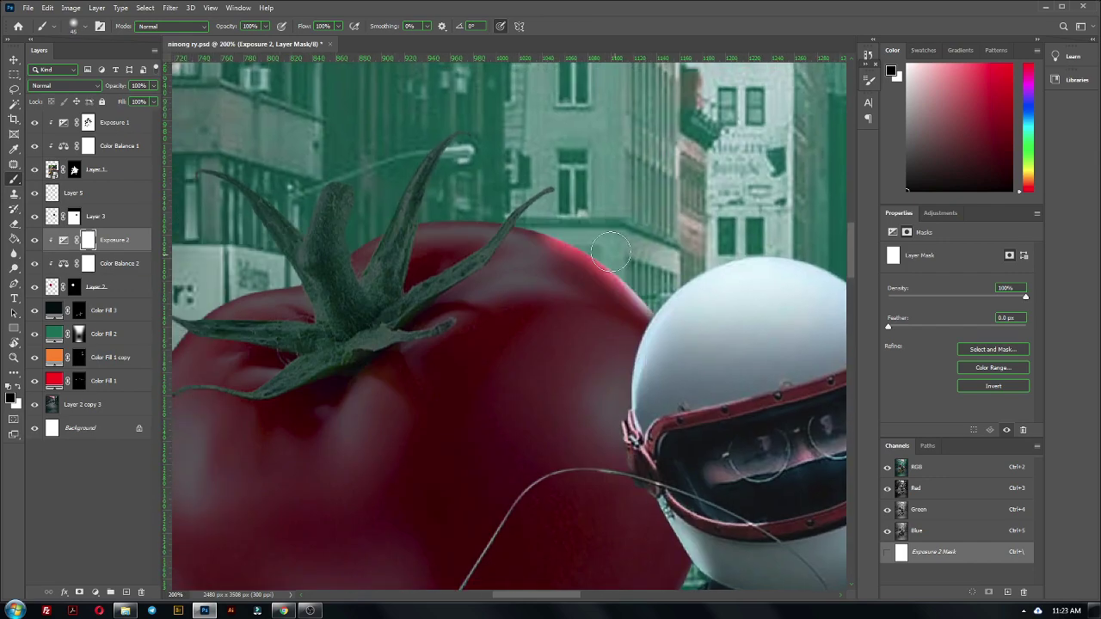
scroll(518, 206, "left", 5)
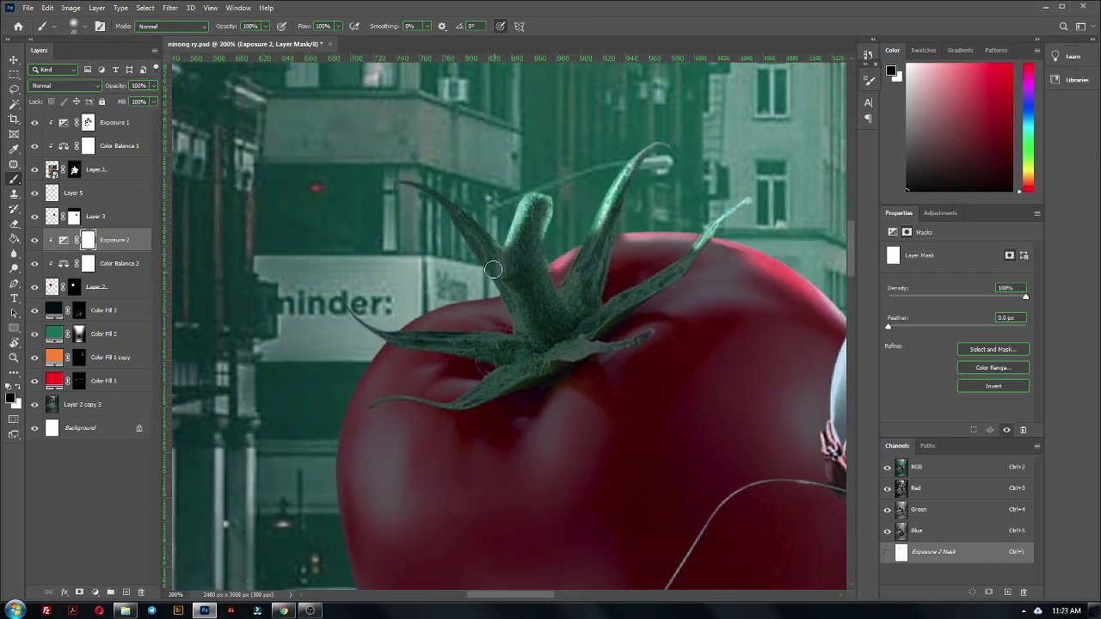
scroll(548, 185, "left", 5)
scroll(547, 185, "down", 1)
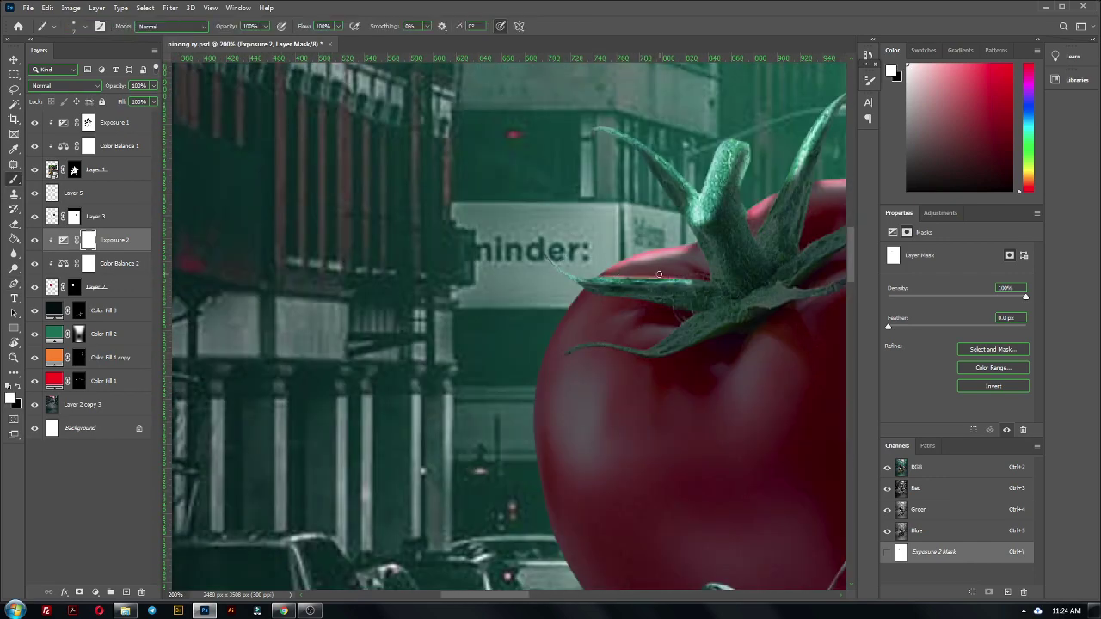
scroll(635, 259, "left", 2)
scroll(654, 271, "down", 1)
scroll(628, 280, "down", 3)
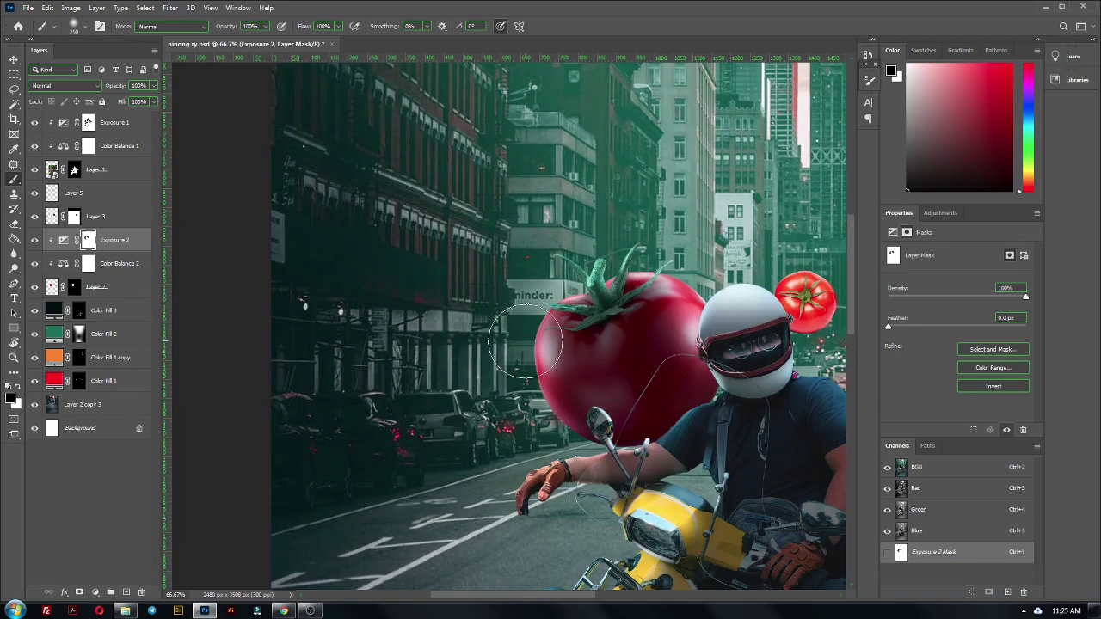
scroll(527, 342, "down", 1)
right_click(93, 287)
left_click(129, 502)
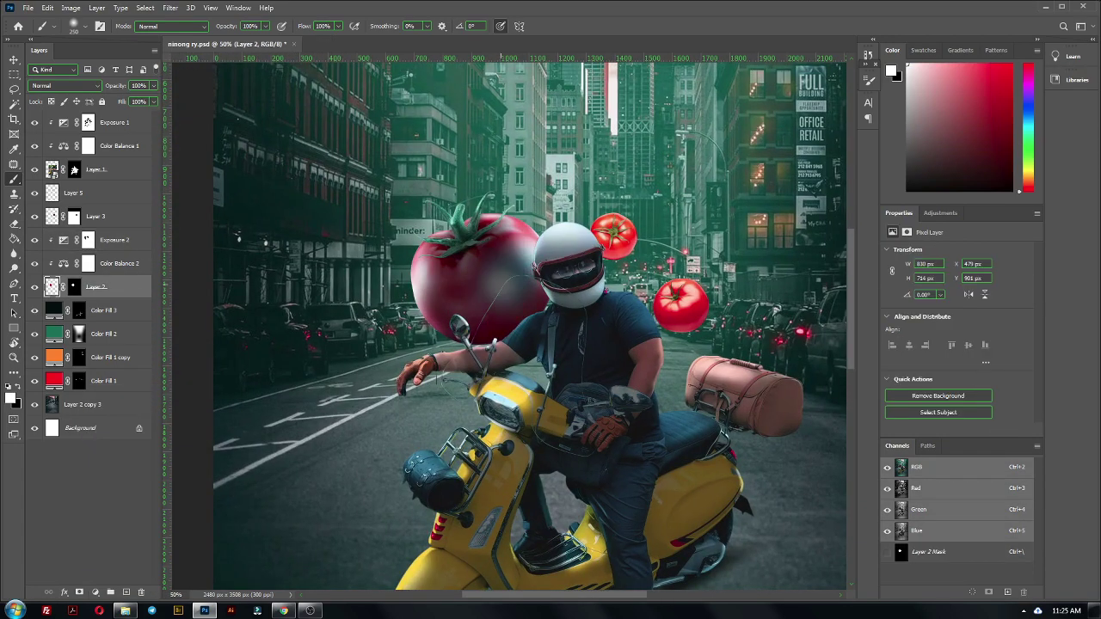
left_click(87, 239)
key("ctrl+minus")
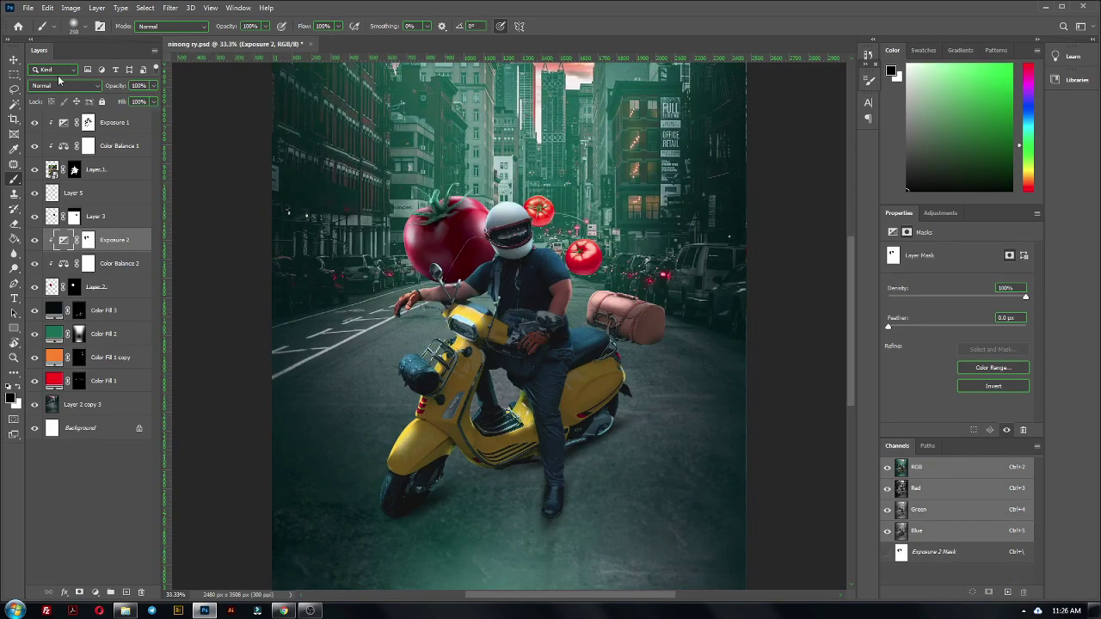
- Target the Color Fill 3 mask and set a 600 px rotated brush tip
left_click(79, 310)
left_click(870, 82)
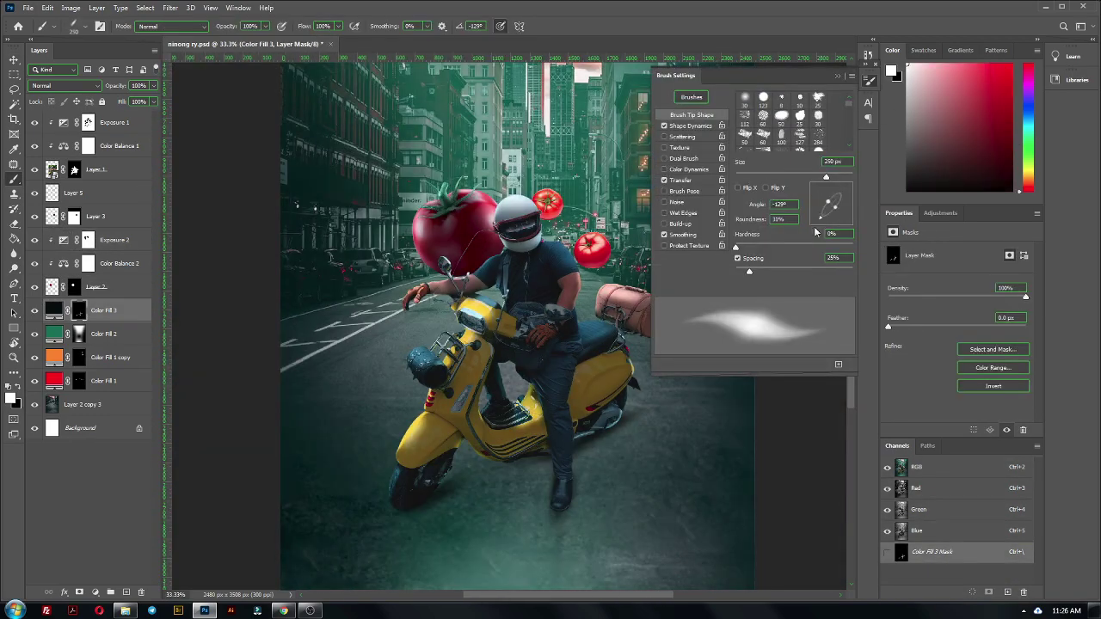
key("bracketright")
key("bracketright")
key("bracketright")
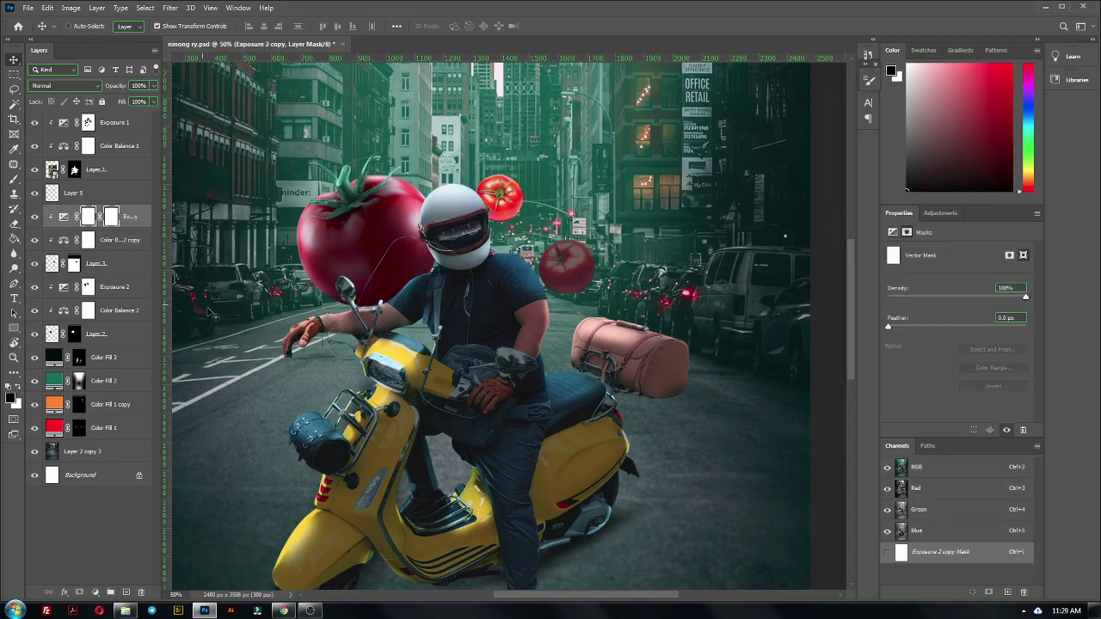
key("F5")
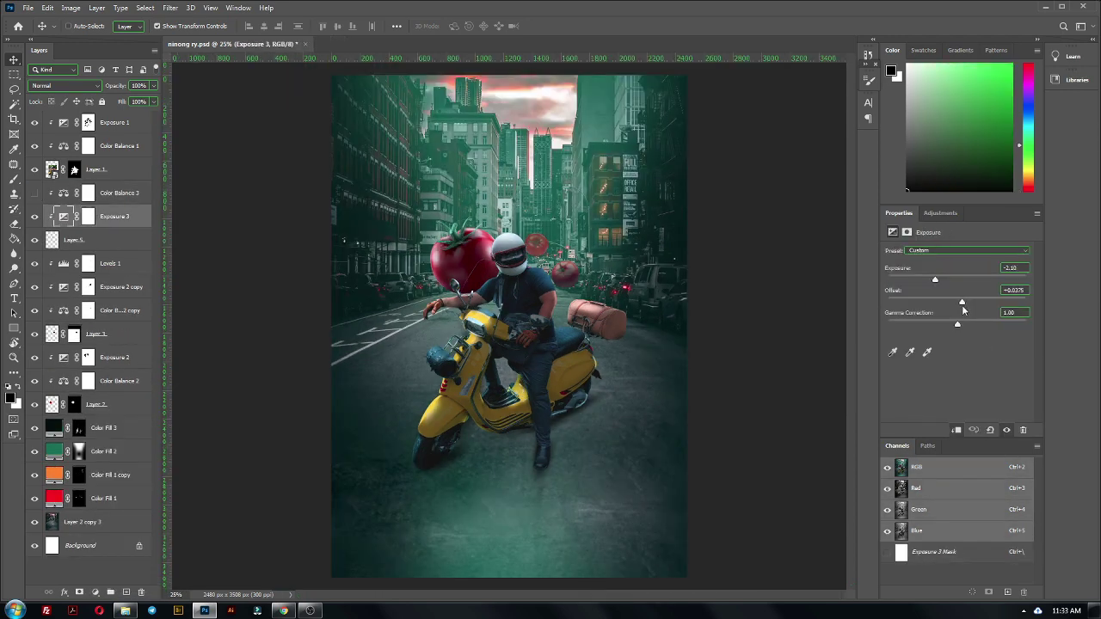
- Paint the red glow off the tomato's stem on the layer mask
left_click(88, 216)
key("b")
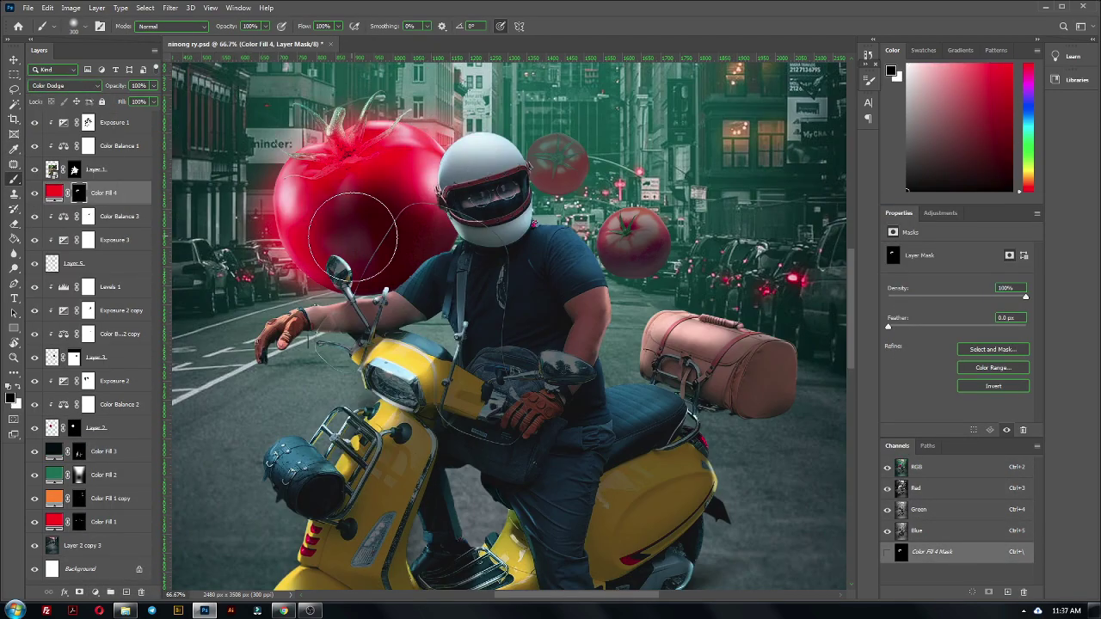
left_click_drag(353, 236, 335, 134)
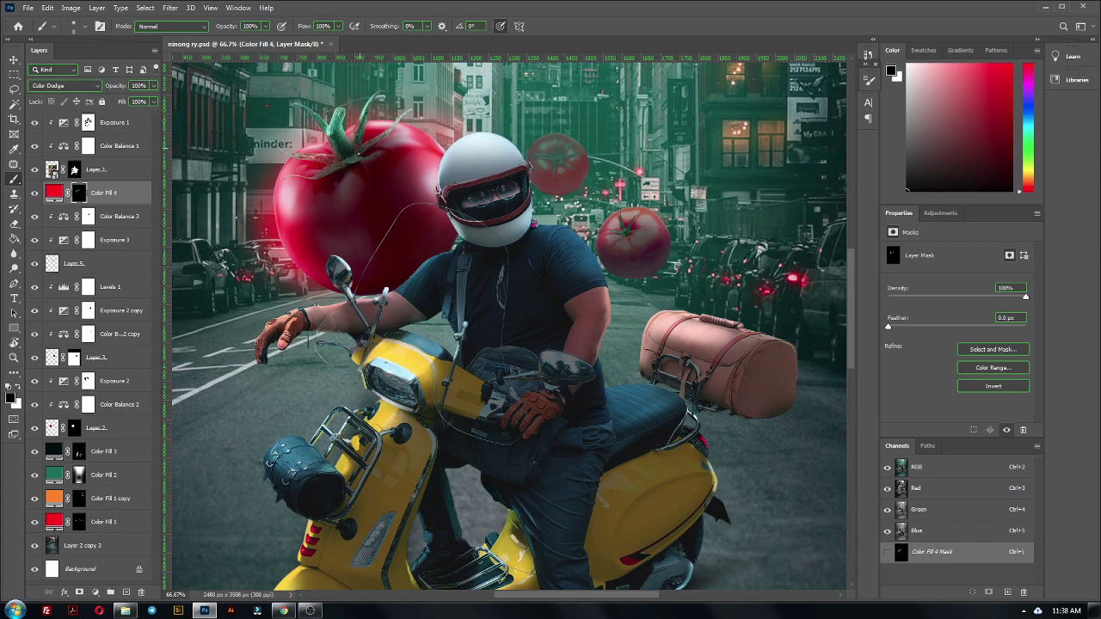
- Squash the brush tip into a thin ellipse in the brush settings
key("ctrl+minus")
key("ctrl+minus")
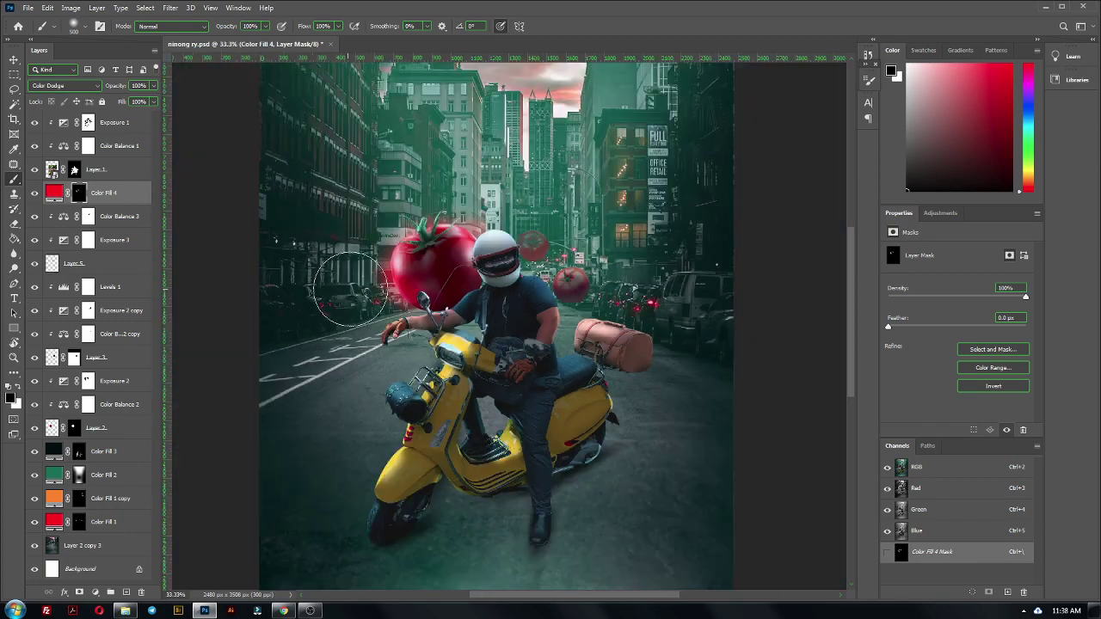
key("ctrl+plus")
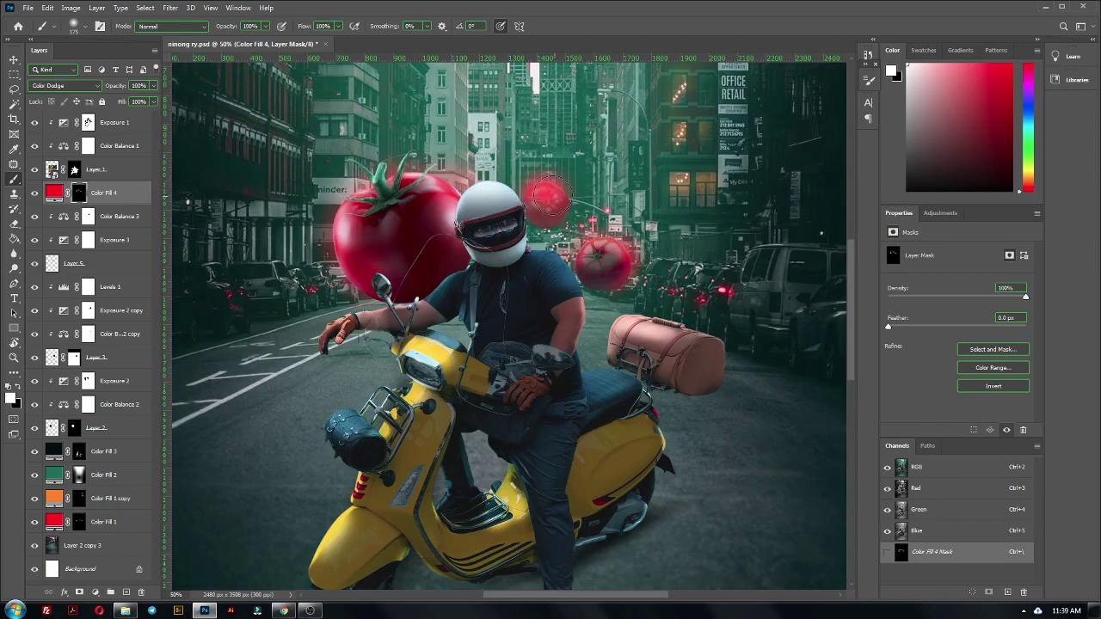
key("ctrl+minus")
key("F5")
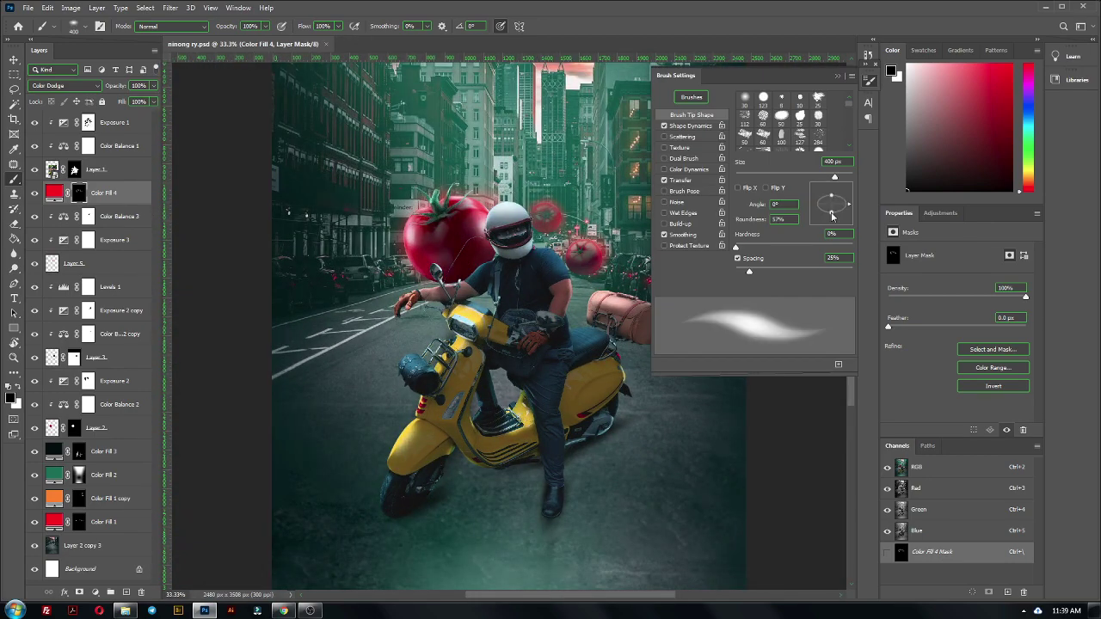
key("ctrl+plus")
key("ctrl+plus")
left_click_drag(834, 191, 848, 204)
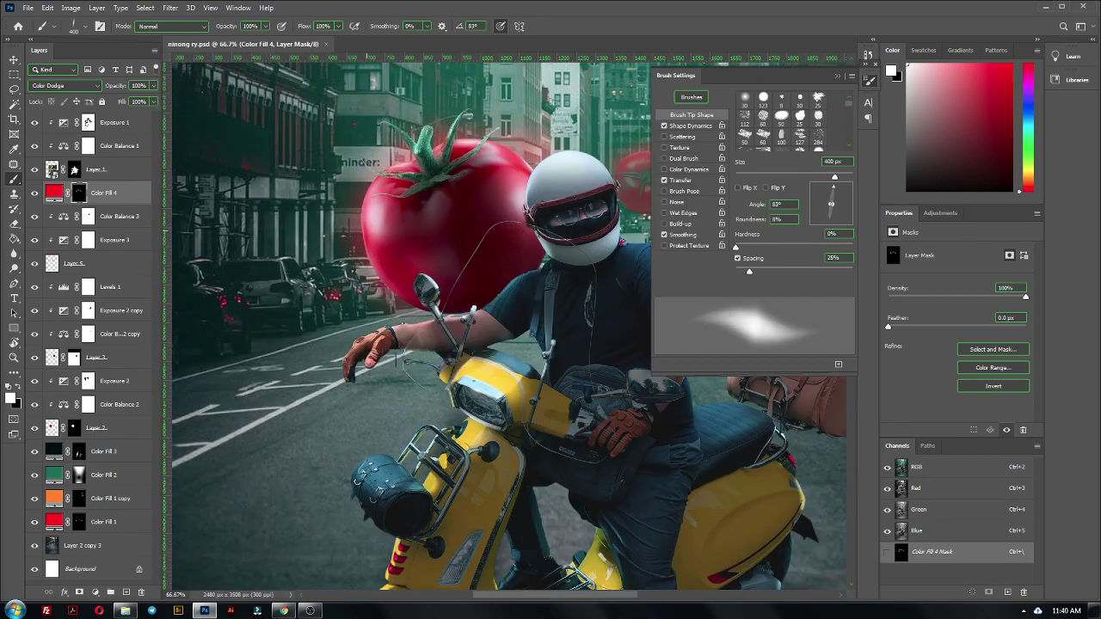
key("ctrl+minus")
key("ctrl+minus")
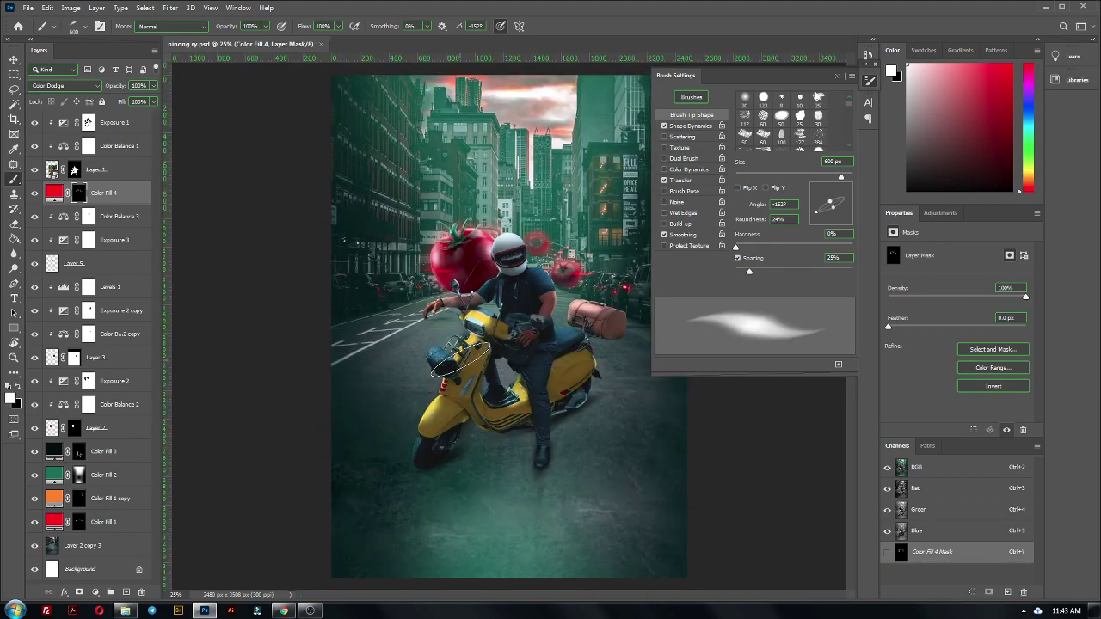
- Set Blend If on Color Fill 4 copy so dark underlying areas show through
double_click(146, 201)
left_click_drag(808, 298, 818, 299)
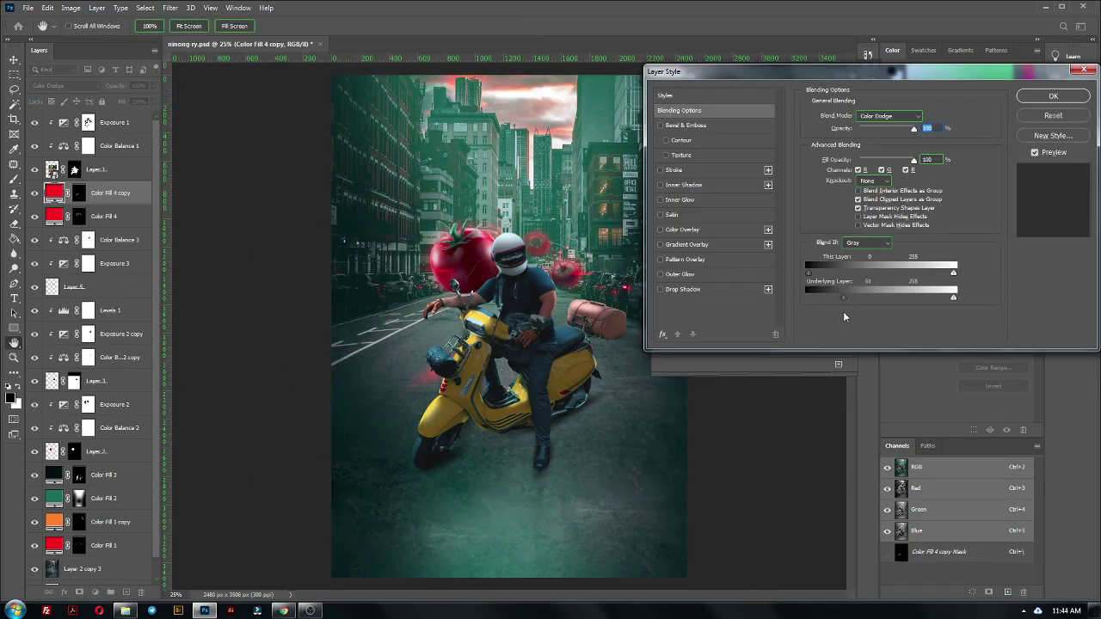
key("Return")
- Paint a red glow on the road right of the scooter and confirm its blending
key("Right")
key("Right")
key("Right")
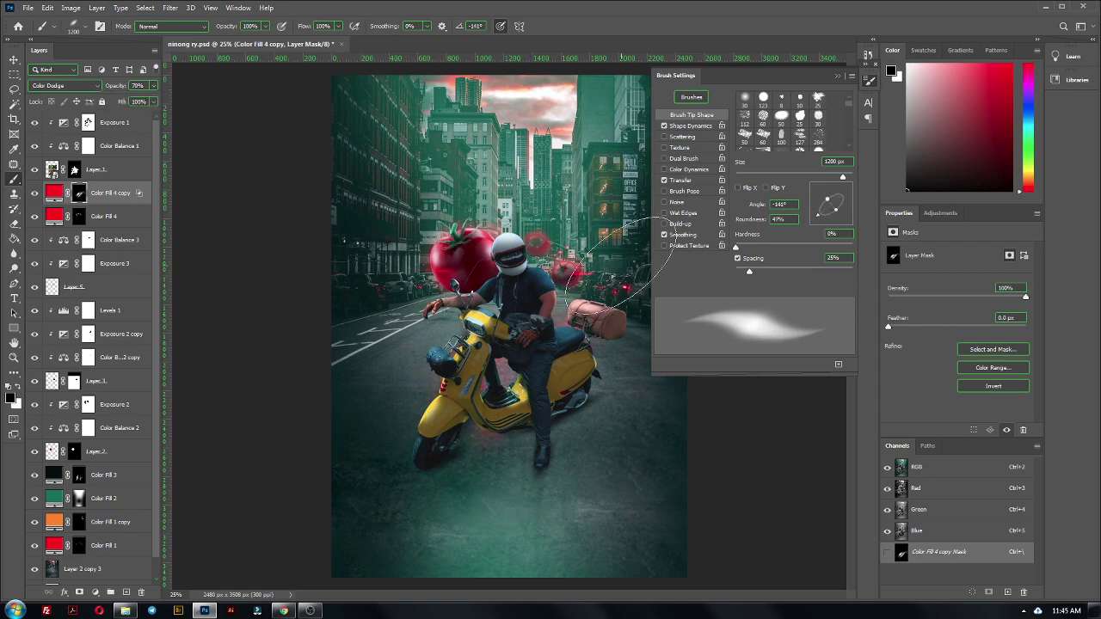
key("F5")
left_click_drag(654, 335, 602, 387)
double_click(138, 195)
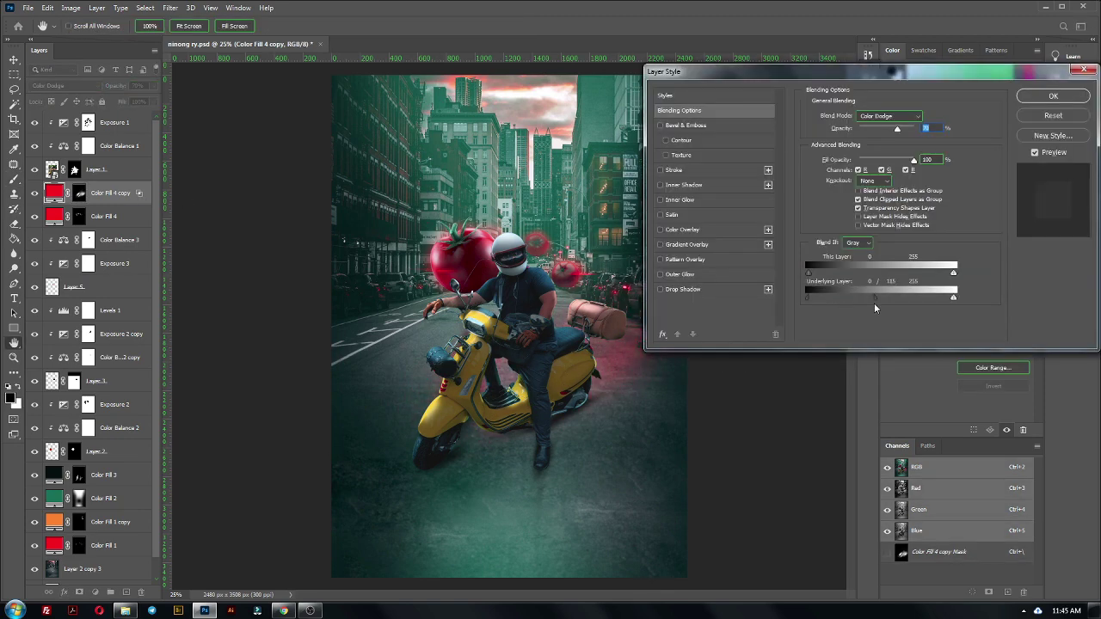
key("Return")
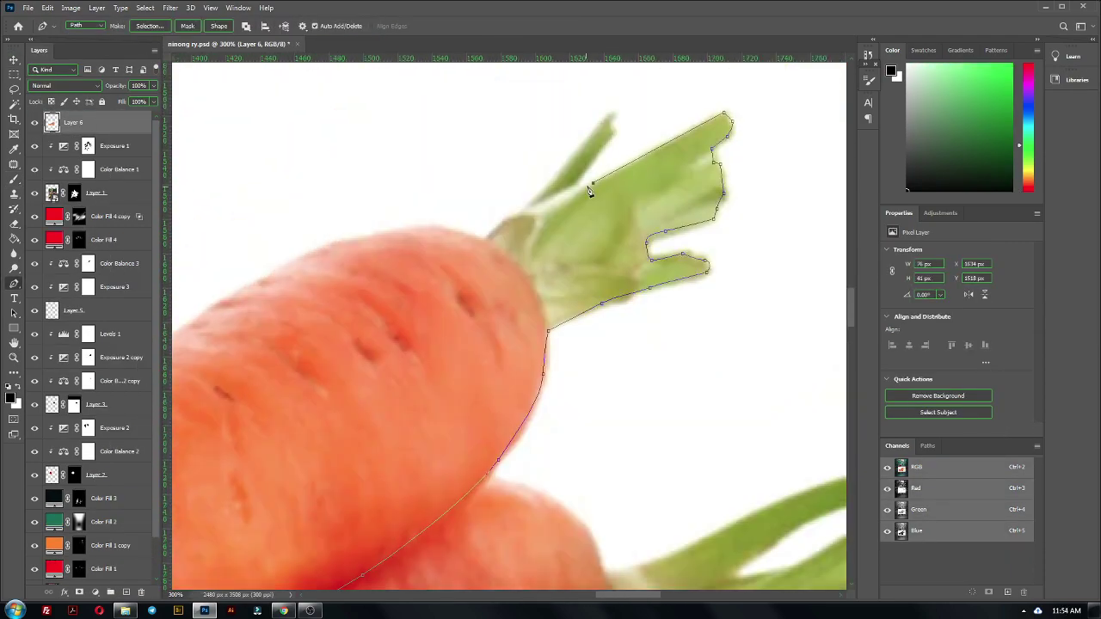
- Drop the carrot photo below Color Fill 3 and move the carrot beside the scooter's right side
mouse_move(537, 199)
left_mouse_down()
mouse_move(649, 172)
mouse_move(567, 182)
mouse_move(494, 226)
mouse_move(523, 177)
left_mouse_up()
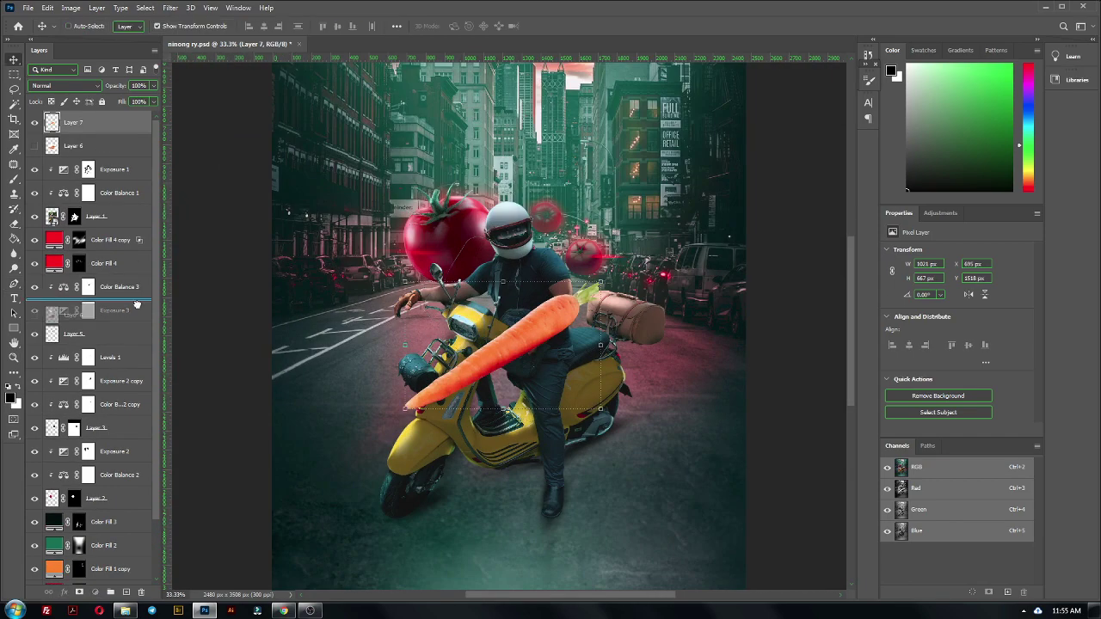
mouse_move(73, 197)
left_mouse_down()
mouse_move(120, 385)
mouse_move(112, 444)
left_mouse_up()
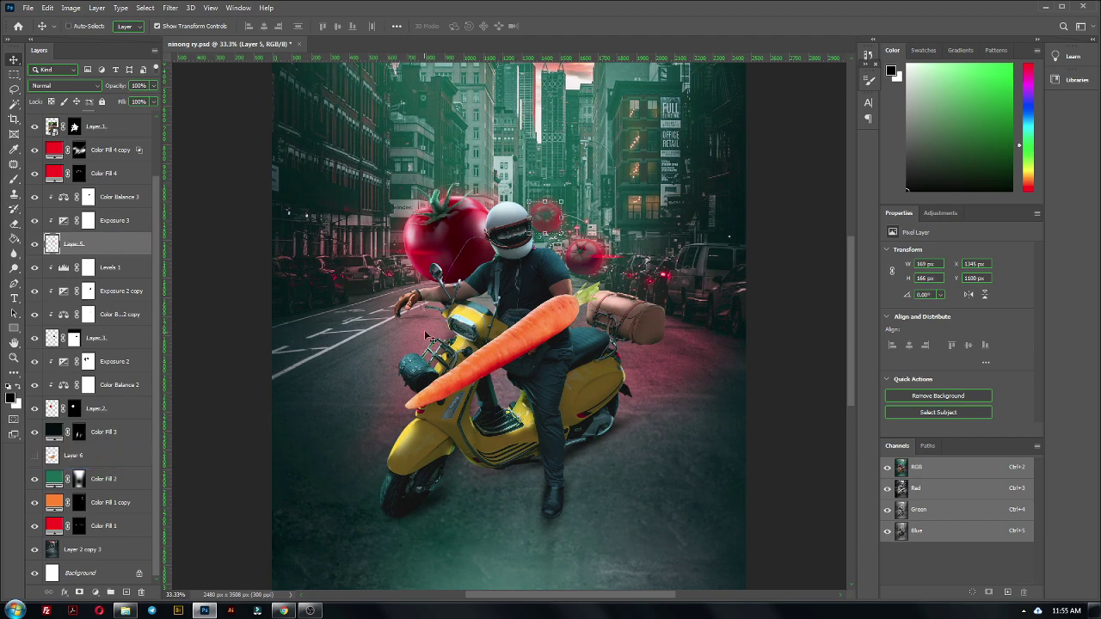
left_click(82, 549)
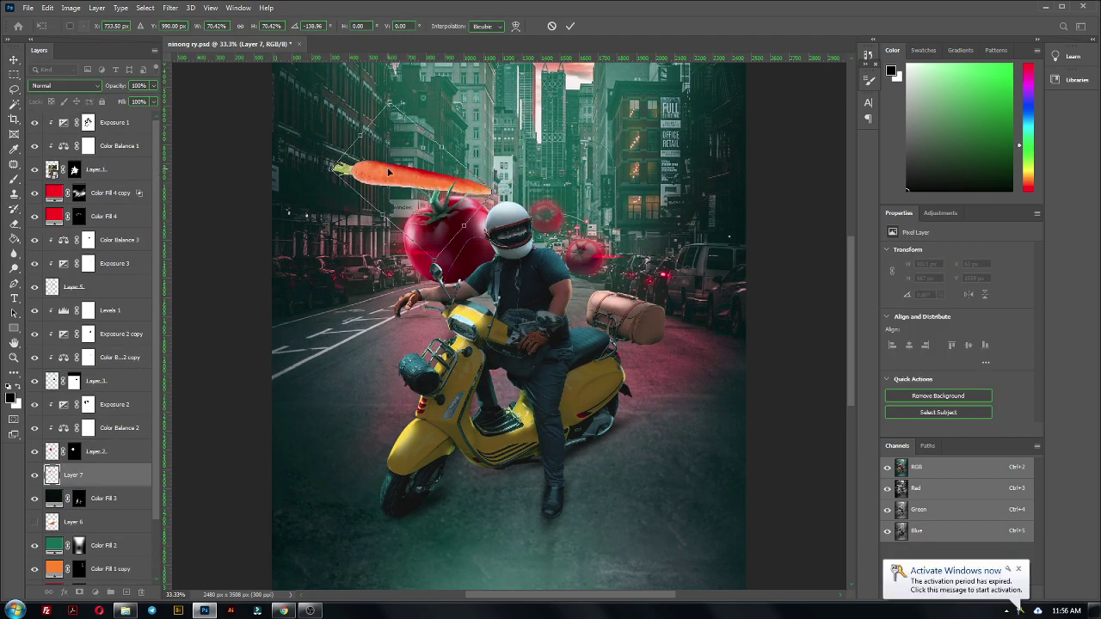
left_click_drag(615, 245, 630, 280)
key("Return")
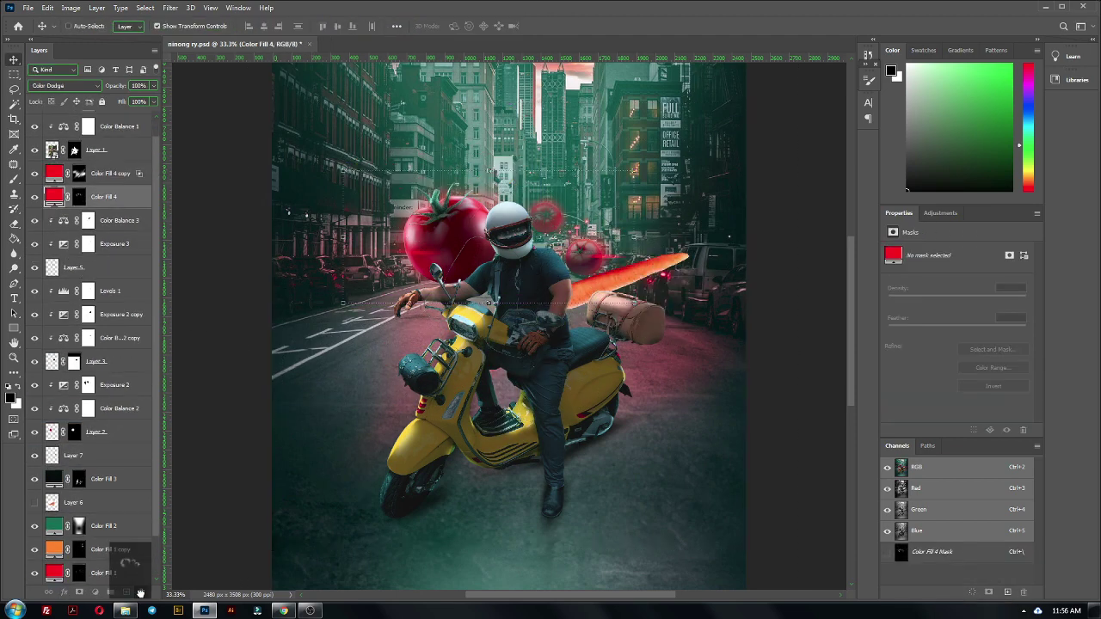
- Paint white on the Color Fill 4 mask to make the left tomato fully red
scroll(95, 344, "down", 1)
left_click(79, 196)
key("b")
key("x")
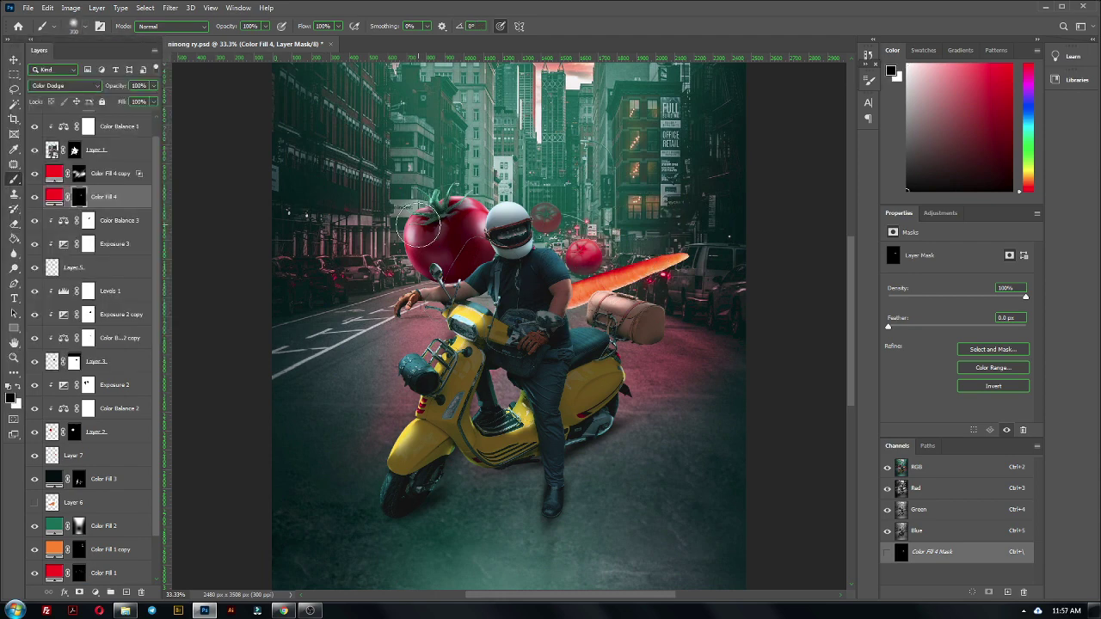
left_click_drag(421, 225, 469, 236)
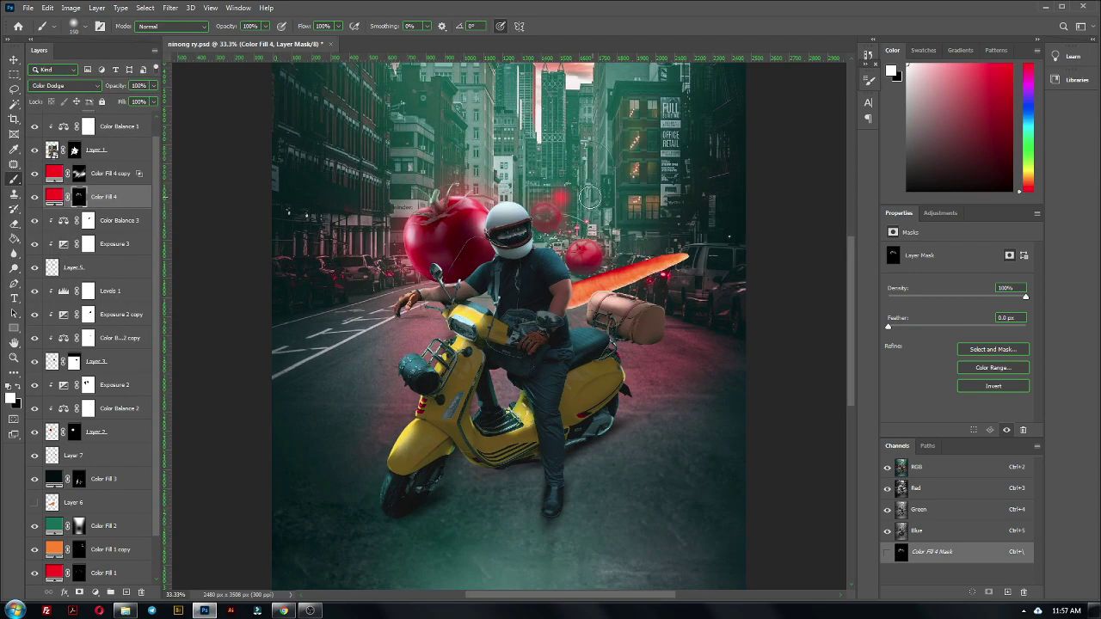
- Duplicate the carrot layer and rotate the copy to an angle
key("v")
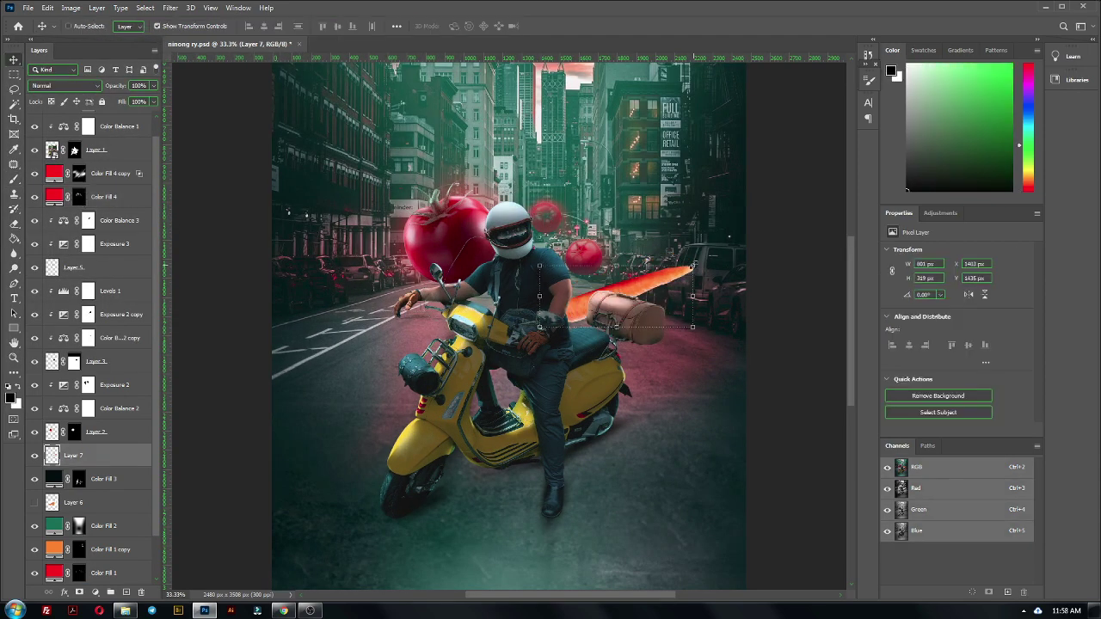
left_click(73, 455)
key("ctrl+j")
key("ctrl+t")
mouse_move(705, 258)
left_mouse_down()
mouse_move(557, 320)
mouse_move(711, 337)
mouse_move(697, 348)
left_mouse_up()
key("Return")
- Place the original carrot horizontally and add another rotated carrot copy
key("alt+bracketleft")
key("ctrl+t")
key("Return")
key("ctrl+j")
key("ctrl+t")
key("Return")
- Convert the carrot layer to a Smart Object and add a clipped Color Balance (-32/+51/+18)
right_click(69, 491)
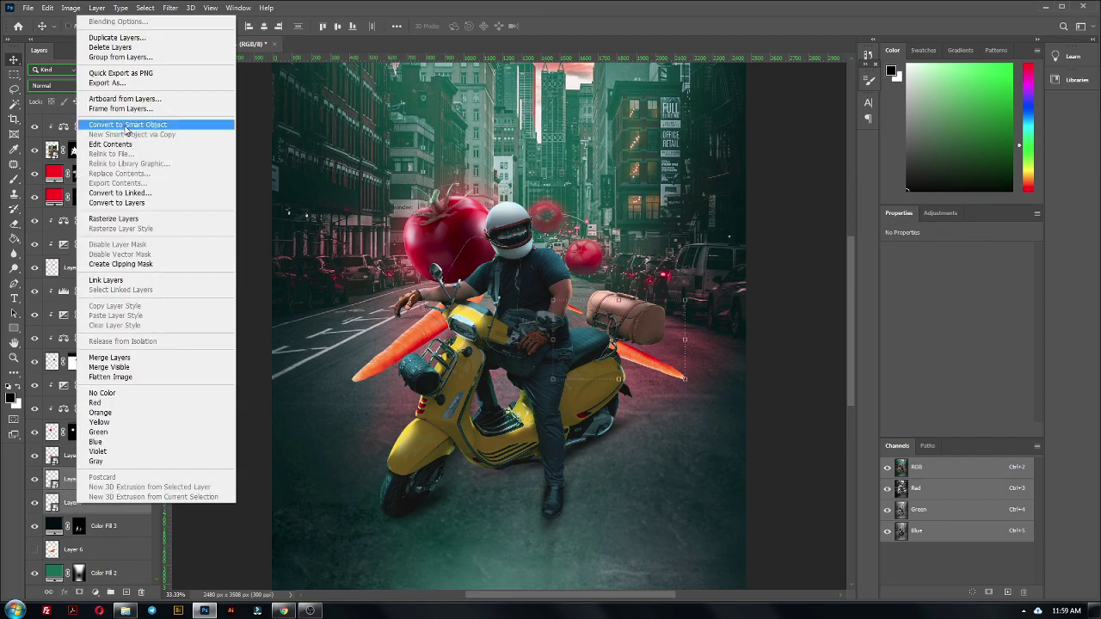
left_click(95, 592)
left_click(116, 456)
key("Delete")
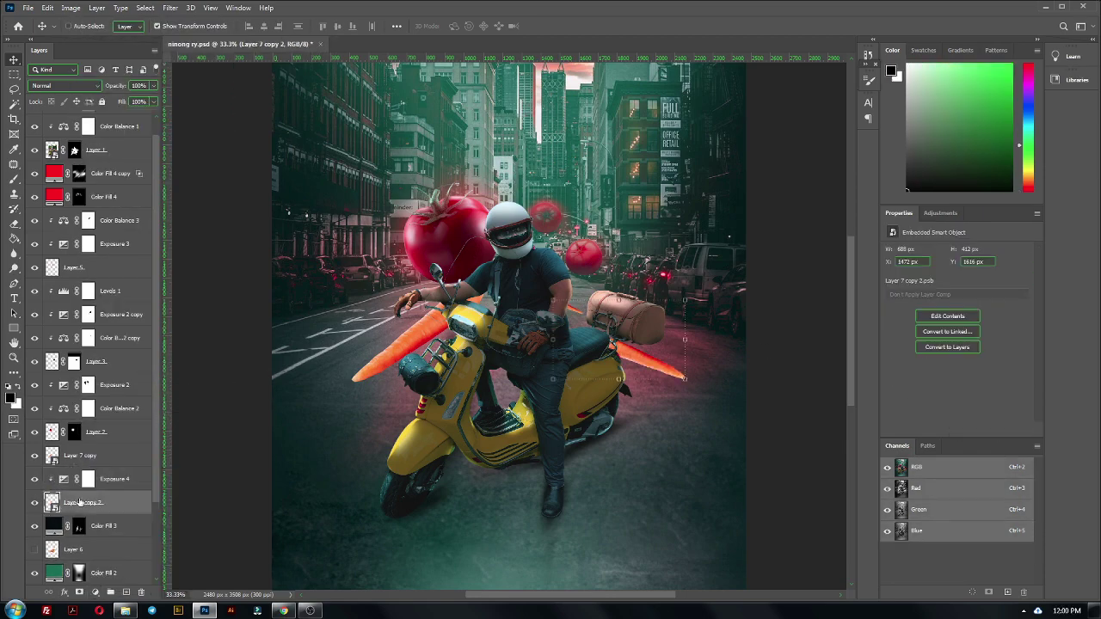
left_click(69, 455)
left_click(95, 593)
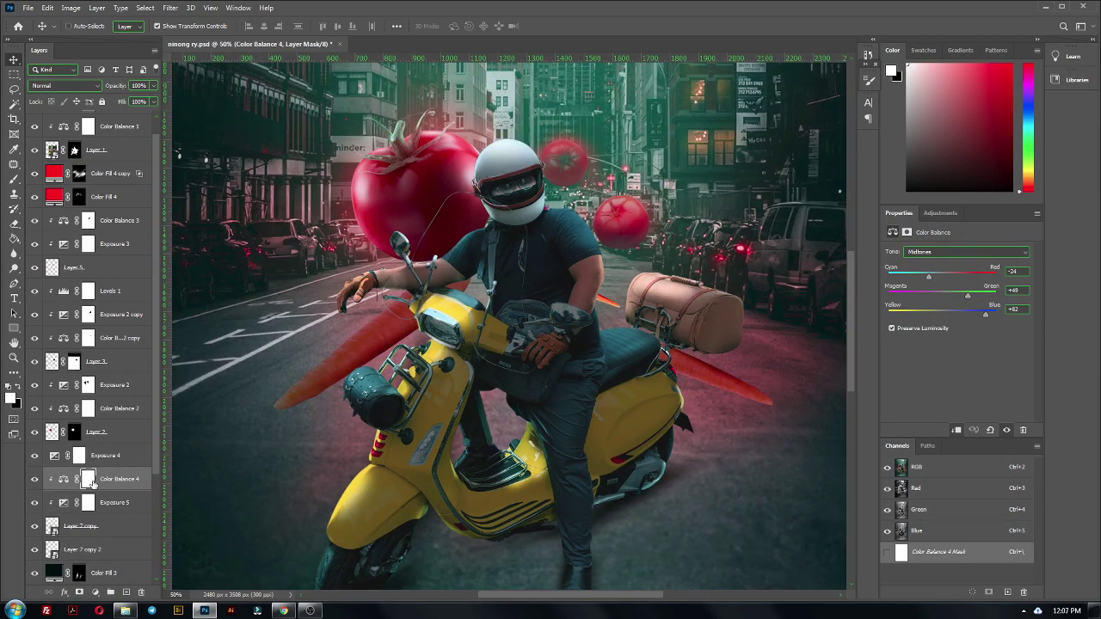
- Target the Color Balance and Exposure 5 masks with the Brush for painting
left_click(88, 479)
key("b")
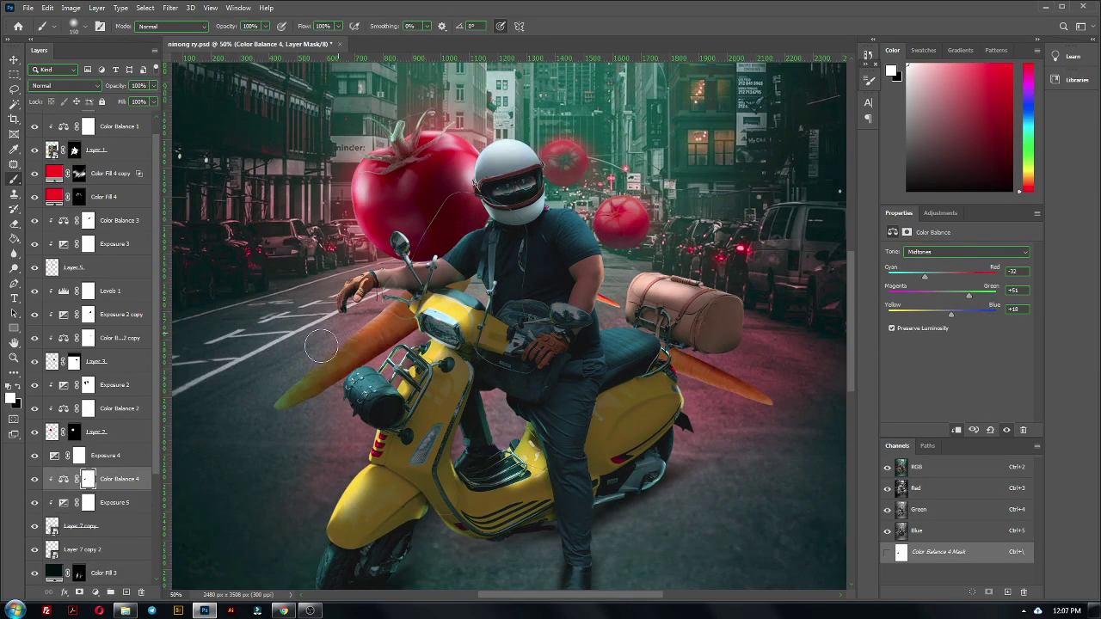
key("alt+bracketleft")
key("ctrl+minus")
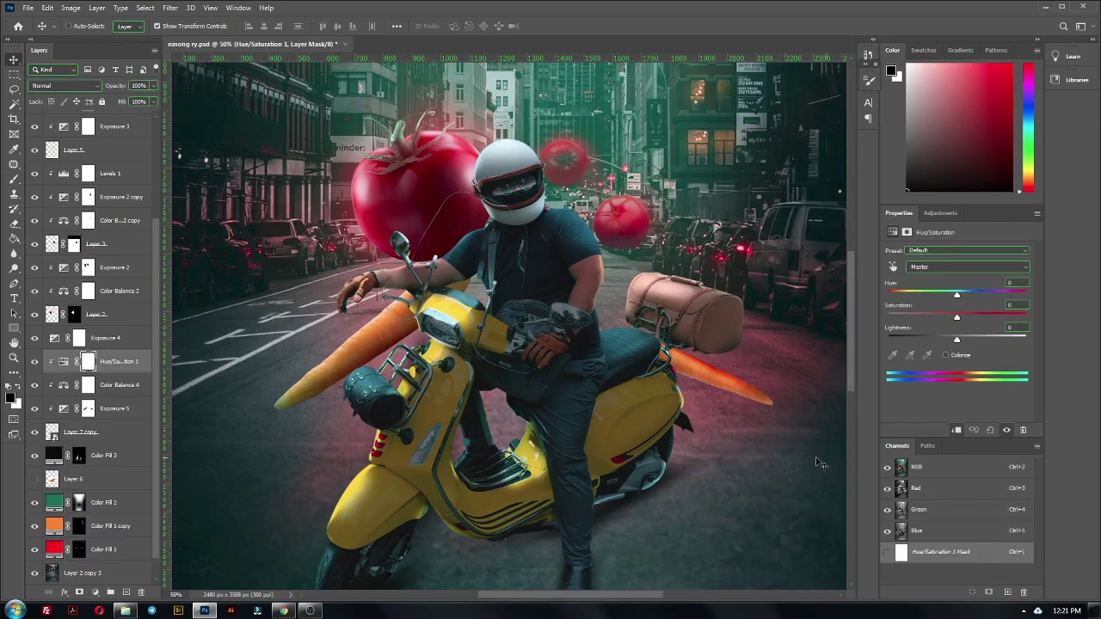
key("ctrl+minus")
- Add a Levels adjustment above Layer 5 and move Levels 1 just above Layer 1
left_click(95, 592)
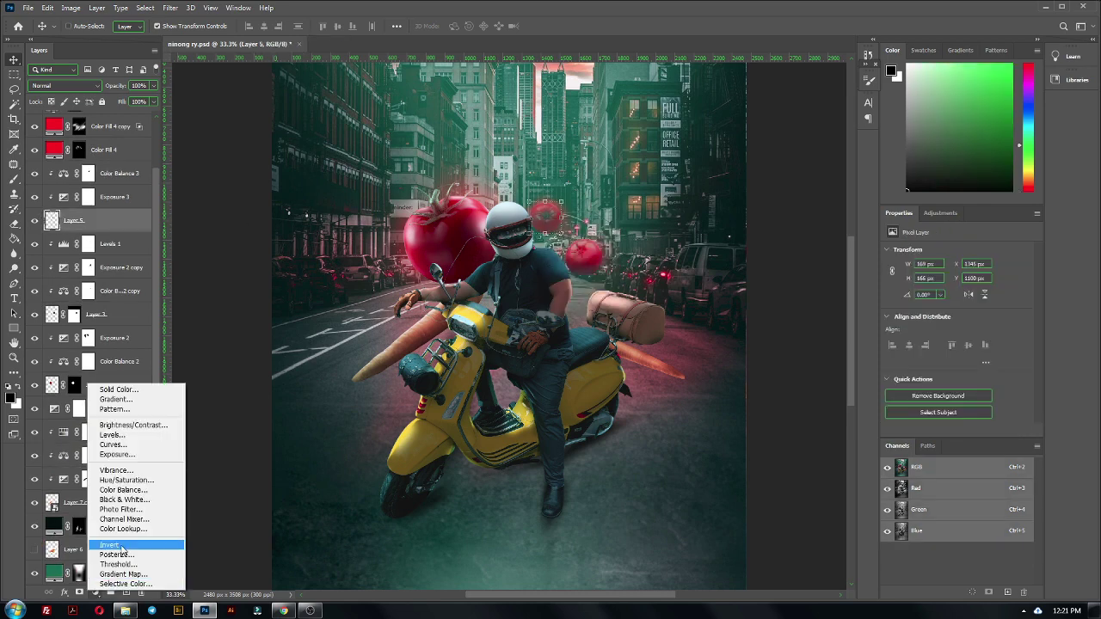
left_click(112, 435)
left_click_drag(88, 262, 94, 325)
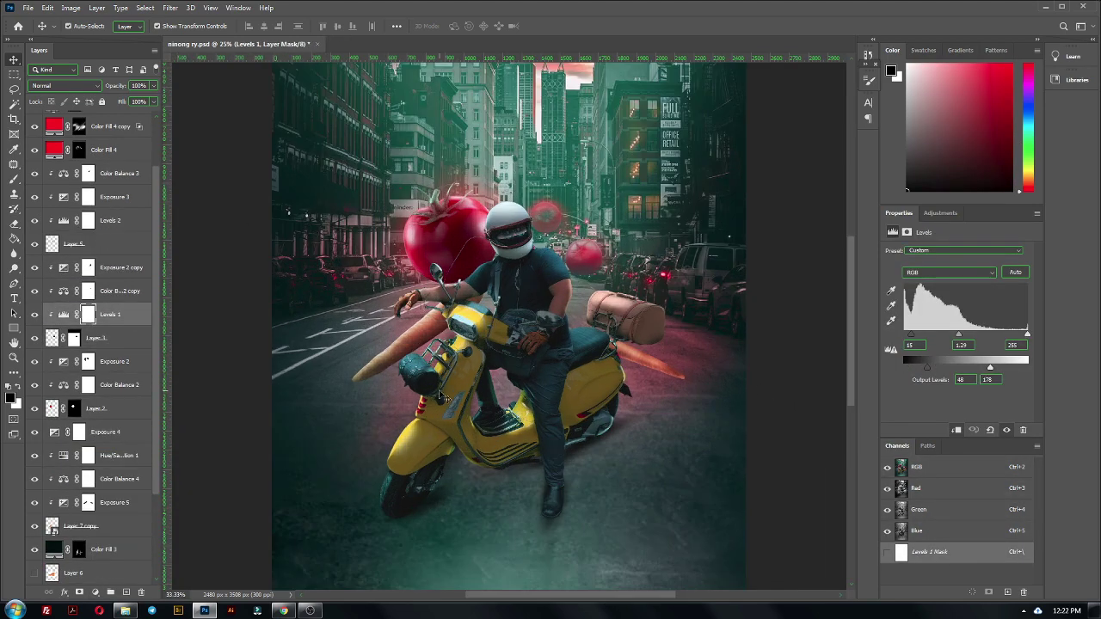
- Add a colourising Hue/Saturation tinting the carrots red, with its mask inverted
left_click(95, 593)
left_click(112, 480)
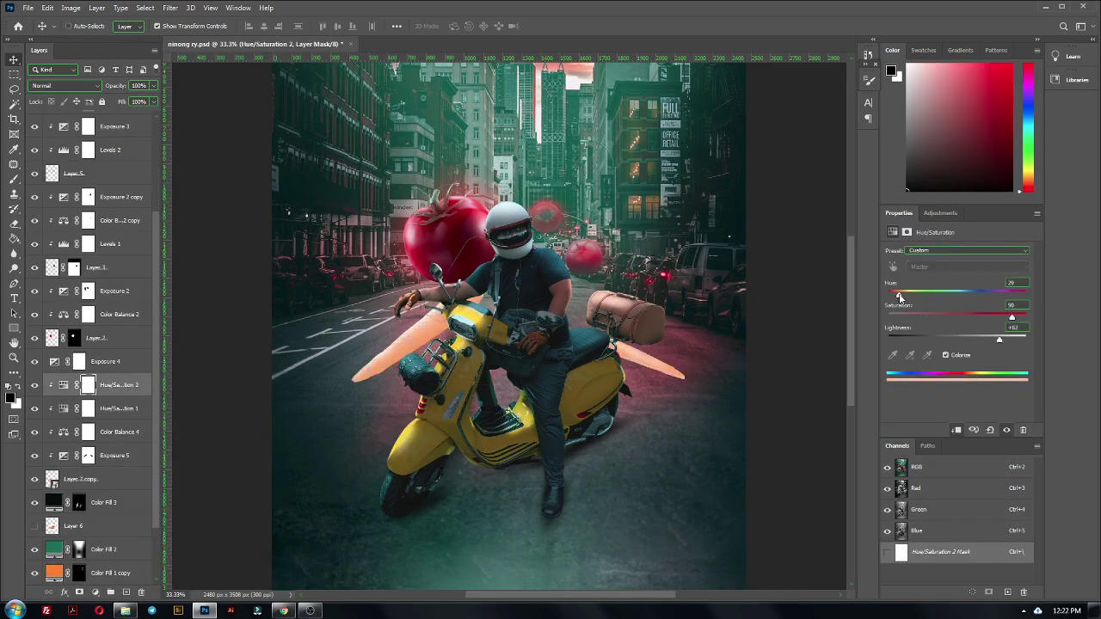
left_click_drag(899, 296, 1019, 296)
double_click(121, 385)
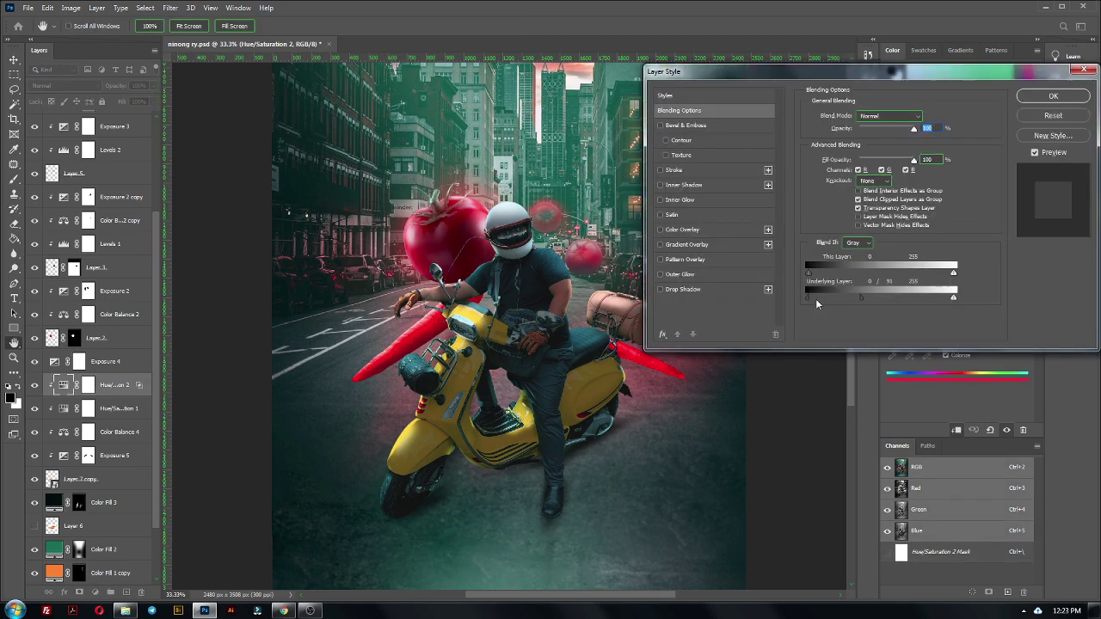
key("Escape")
key("b")
key("ctrl+i")
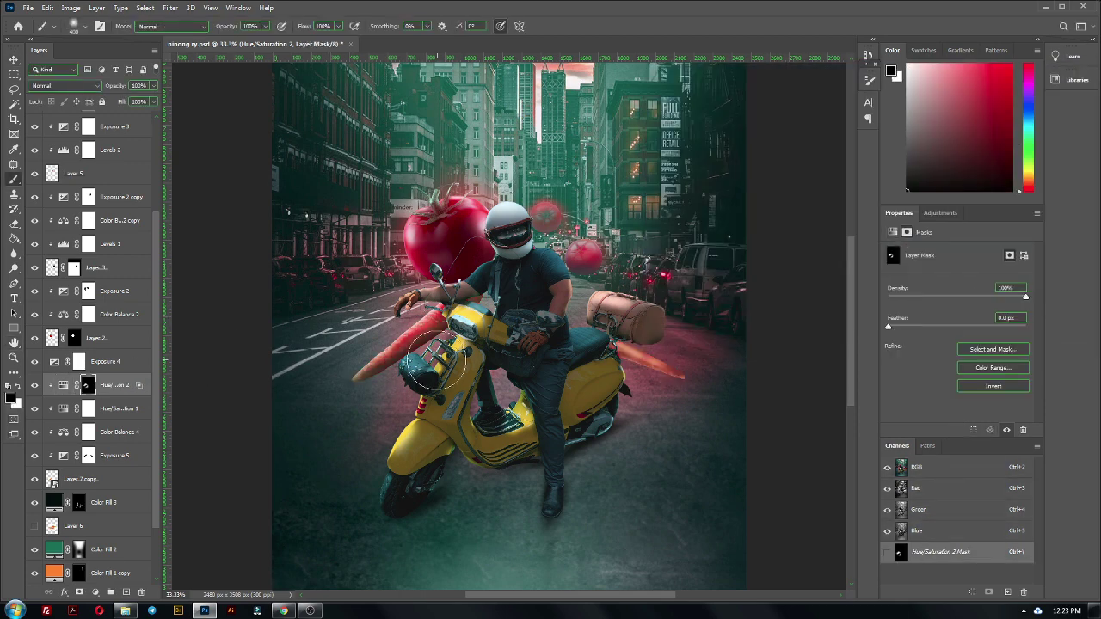
- Set a tilted 1500 px brush on the Color Fill 3 mask and commit the pepper placement
key("ctrl+minus")
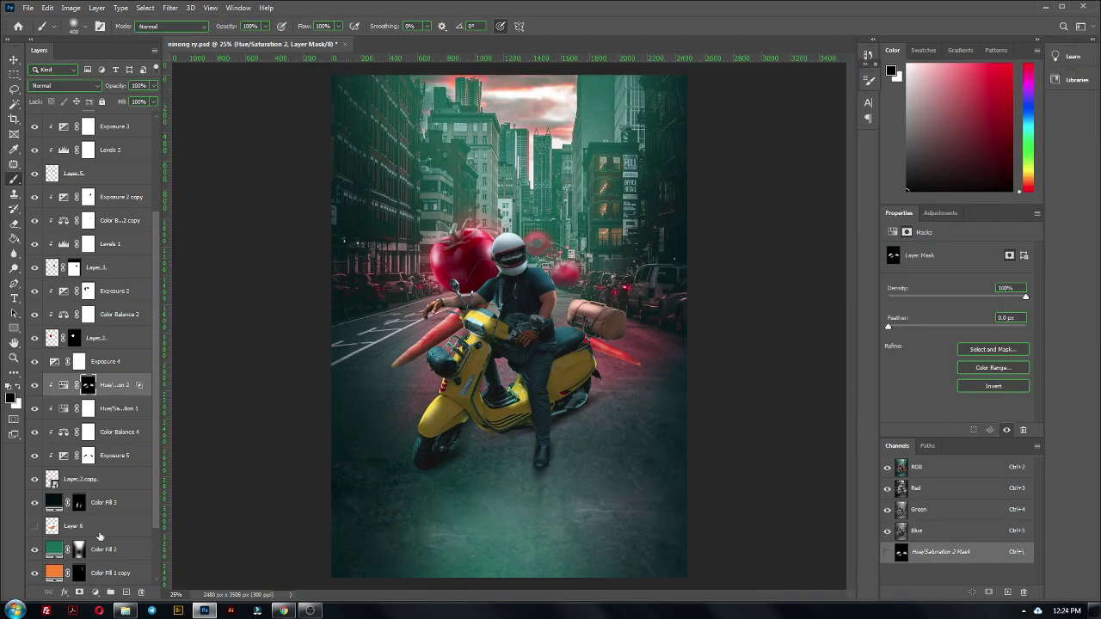
left_click(79, 503)
key("F5")
left_click_drag(844, 204, 831, 209)
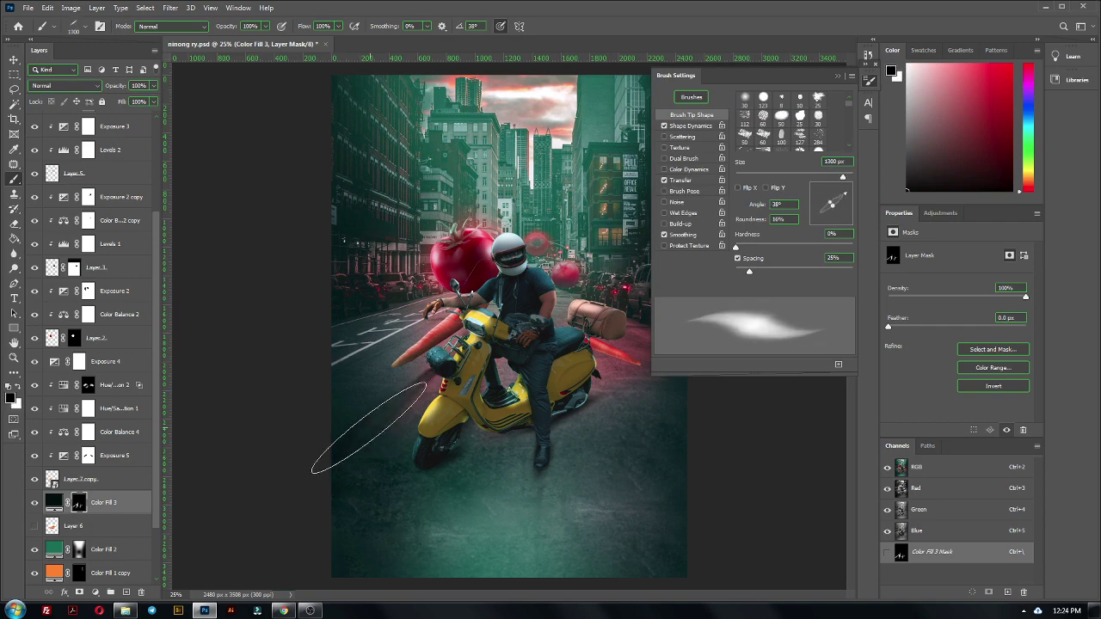
key("bracketright")
key("bracketright")
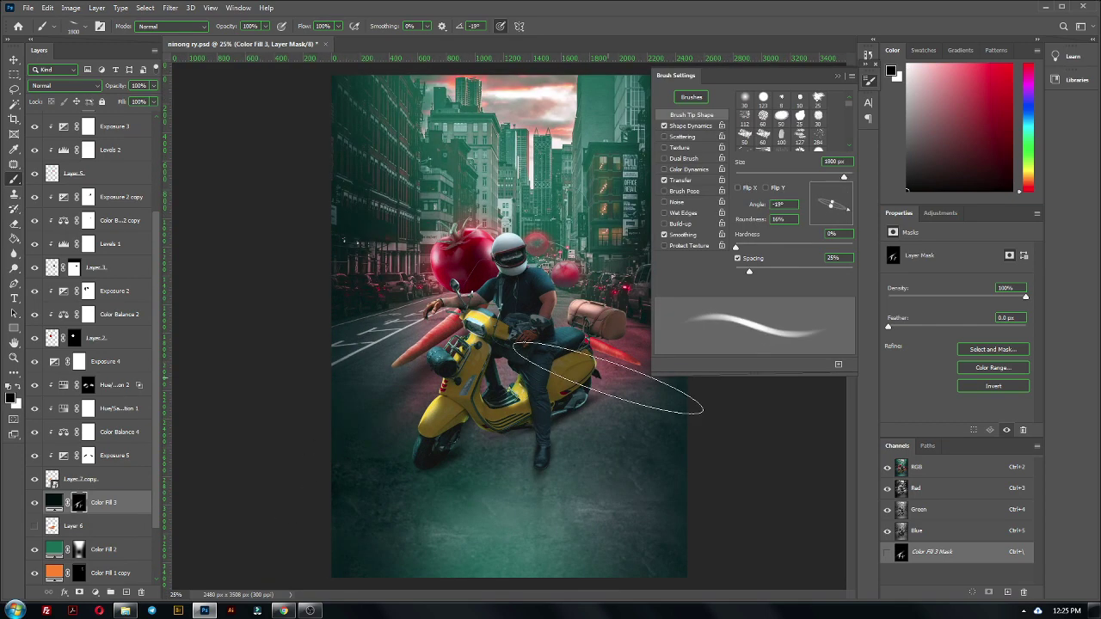
key("F5")
key("F5")
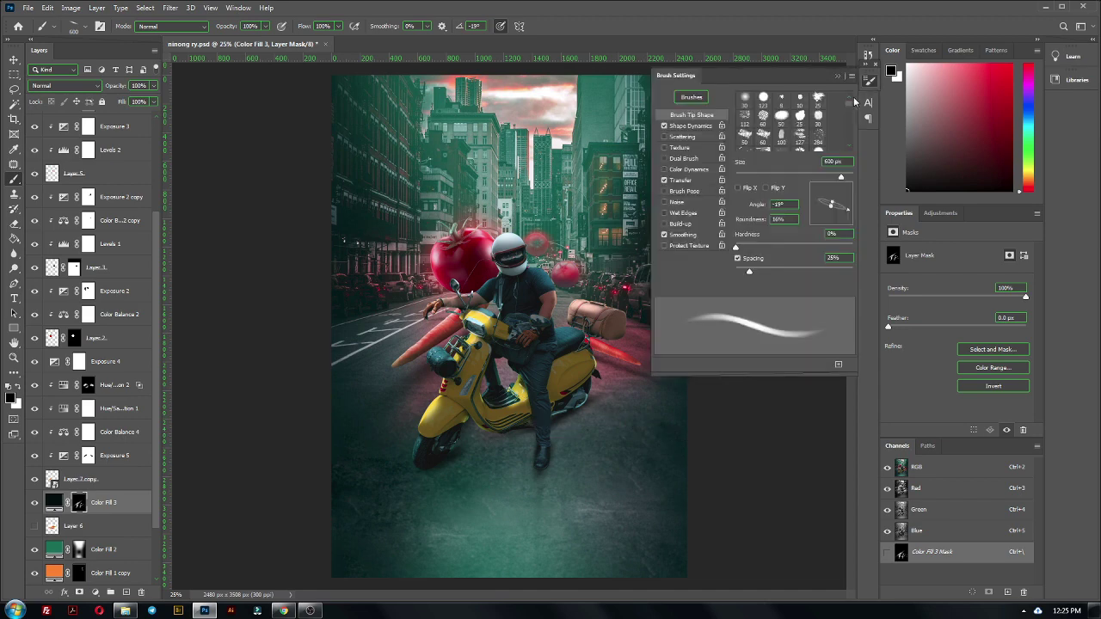
key("F5")
key("Return")
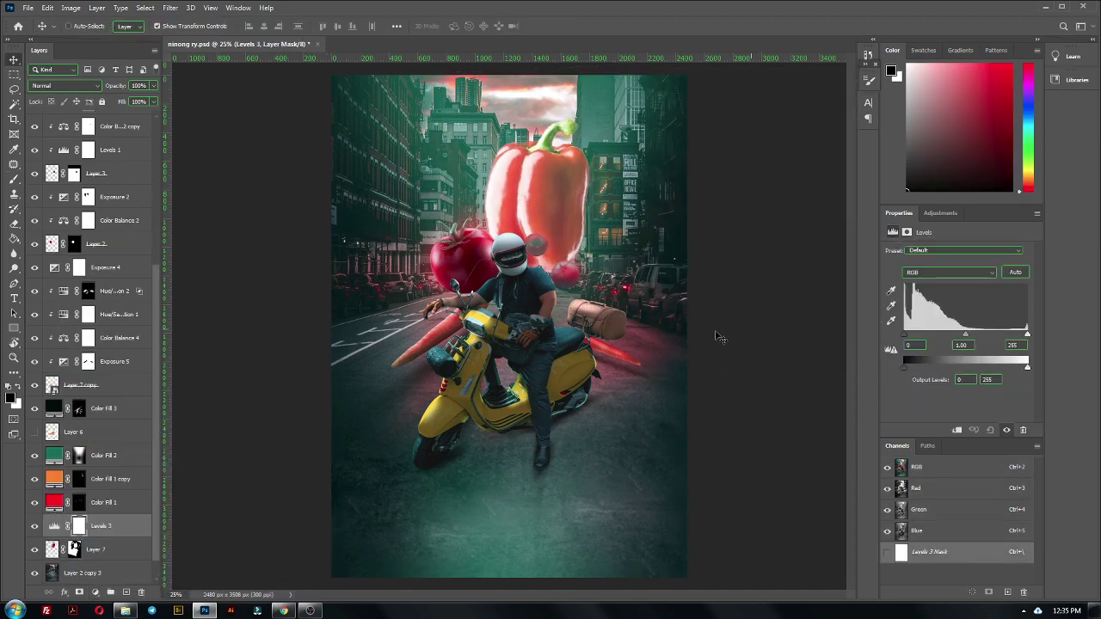
- Adjust the pepper's Levels and add a darkened Exposure 6 adjustment in the stack
left_click_drag(903, 367, 930, 367)
left_click_drag(1028, 367, 982, 375)
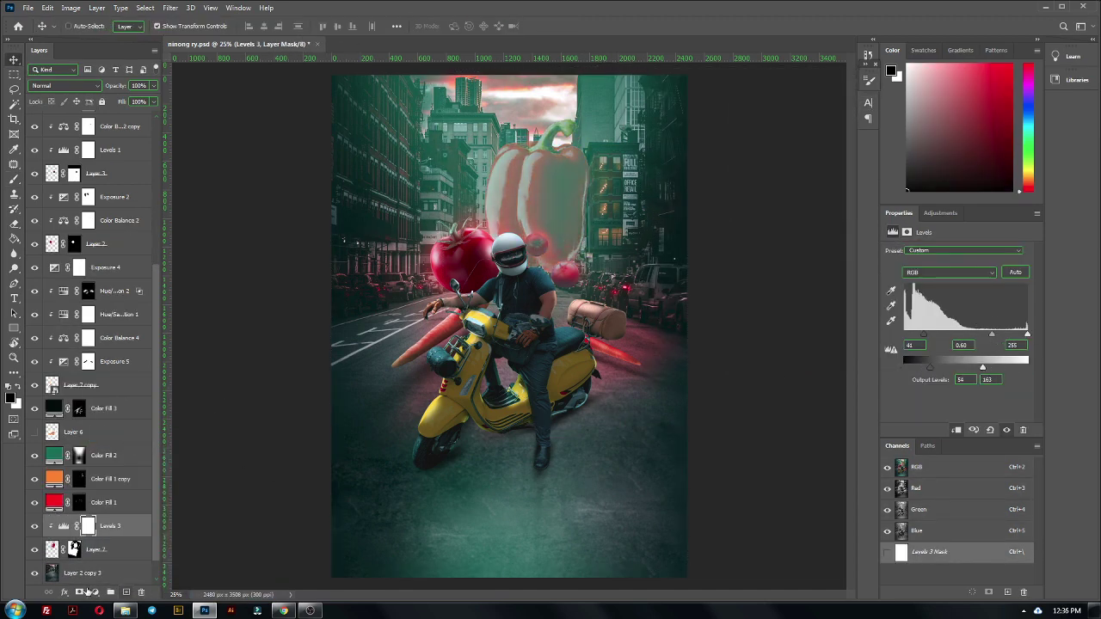
left_click(94, 591)
left_click(129, 462)
left_click_drag(958, 280, 950, 283)
left_click_drag(116, 537, 74, 570)
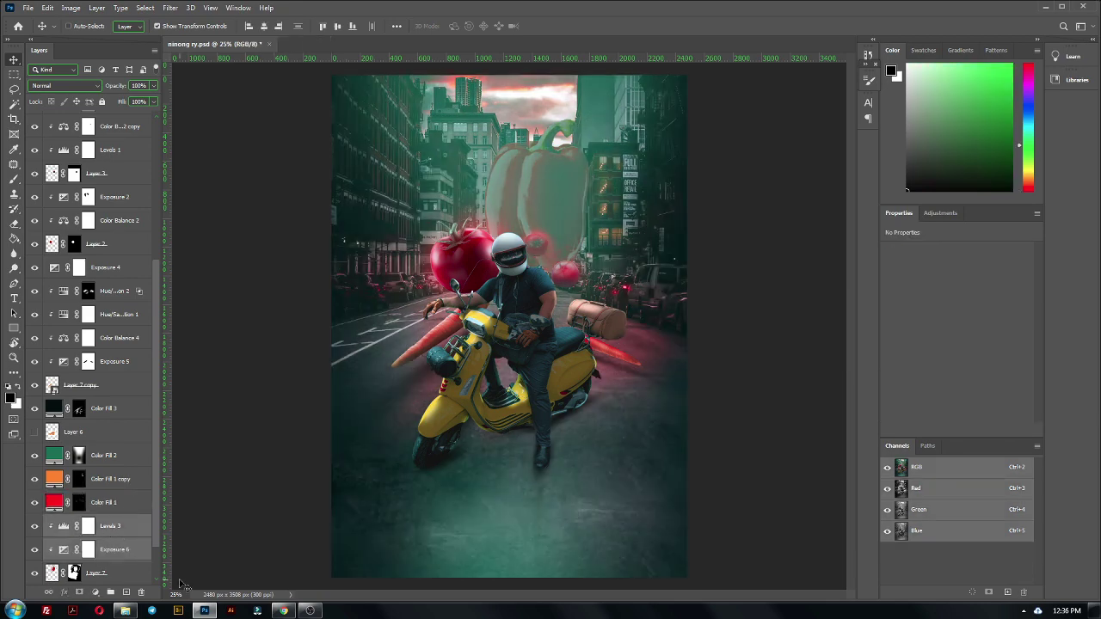
- Paint white on the Exposure 6 mask along the pepper's left edge
key("ctrl+minus")
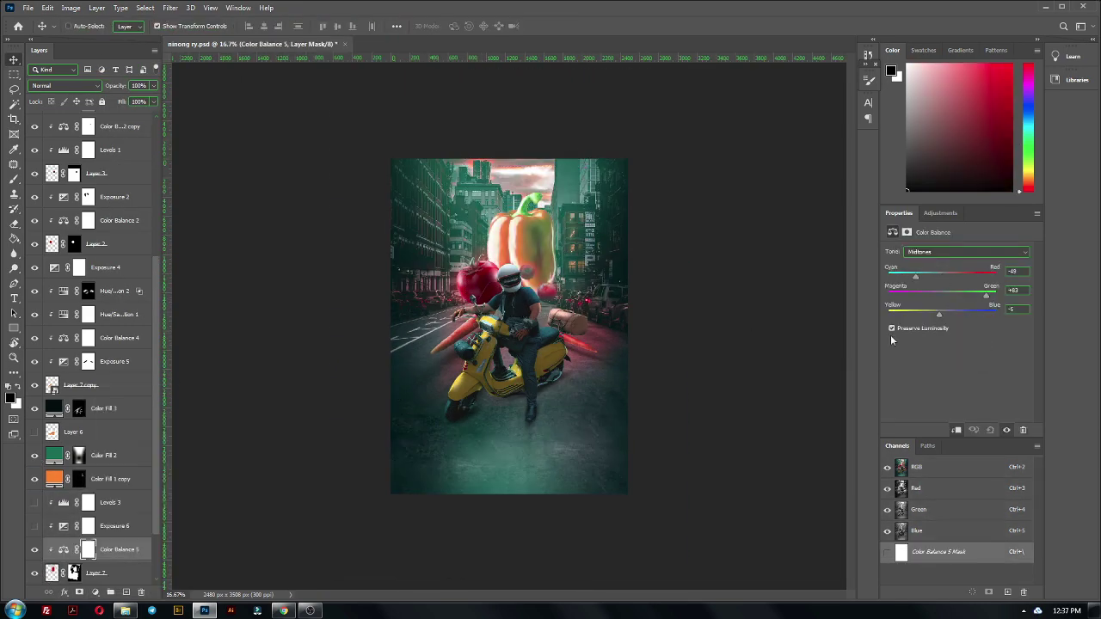
left_click(35, 525)
left_click(88, 525)
key("b")
key("ctrl+plus")
key("ctrl+plus")
key("ctrl+plus")
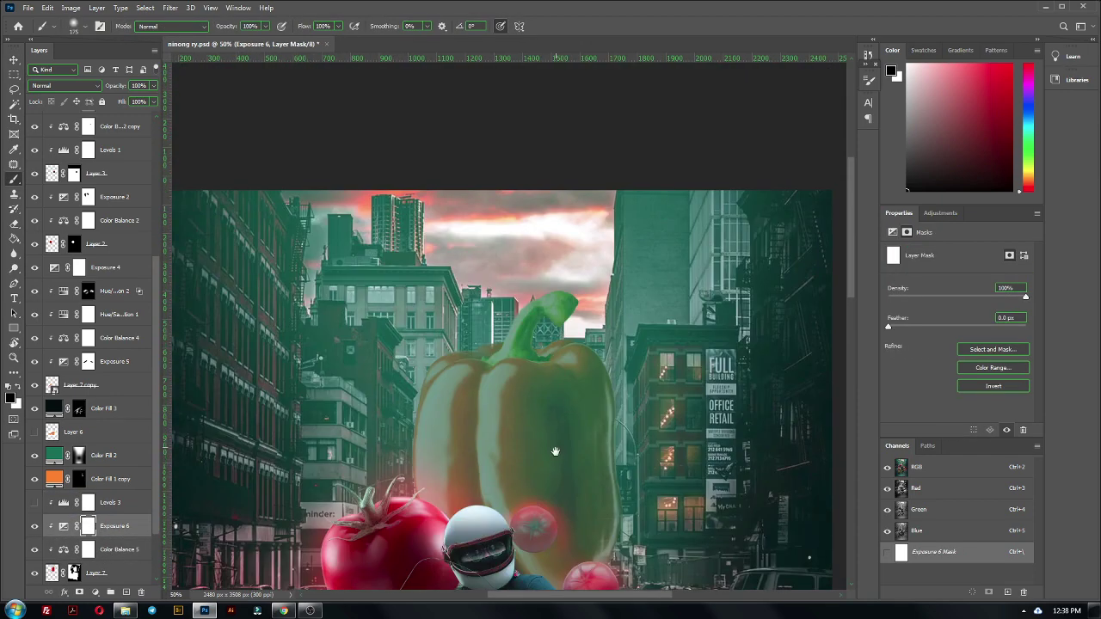
left_click_drag(555, 451, 546, 380)
key("alt+bracketleft")
key("alt+bracketleft")
key("alt+bracketright")
key("alt+bracketright")
key("alt+bracketleft")
key("alt+bracketleft")
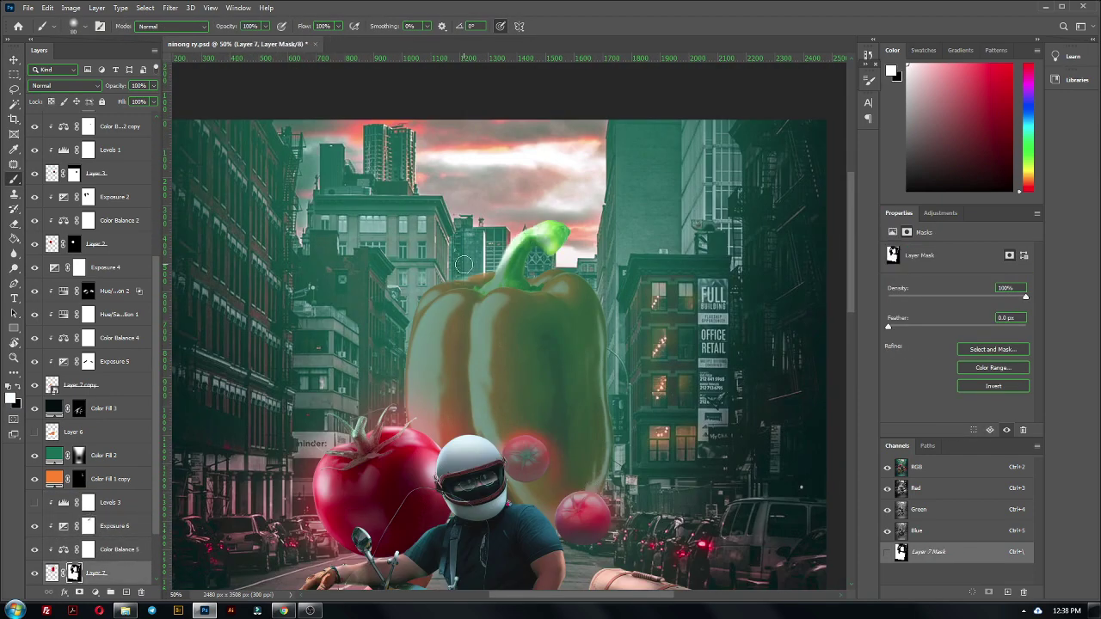
left_click(86, 528)
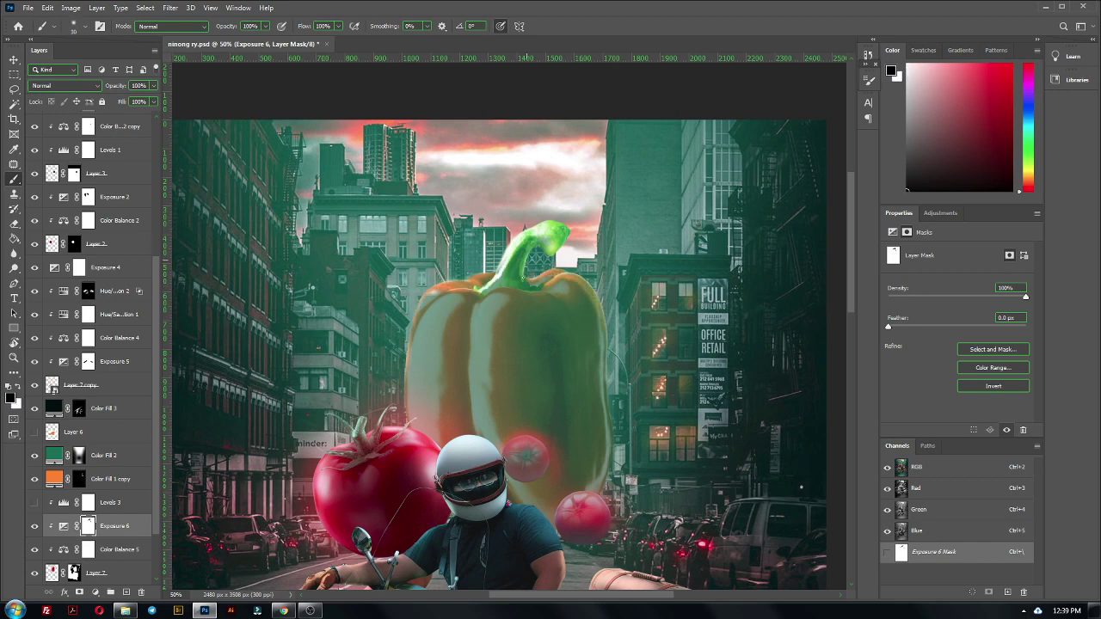
left_click_drag(422, 421, 389, 309)
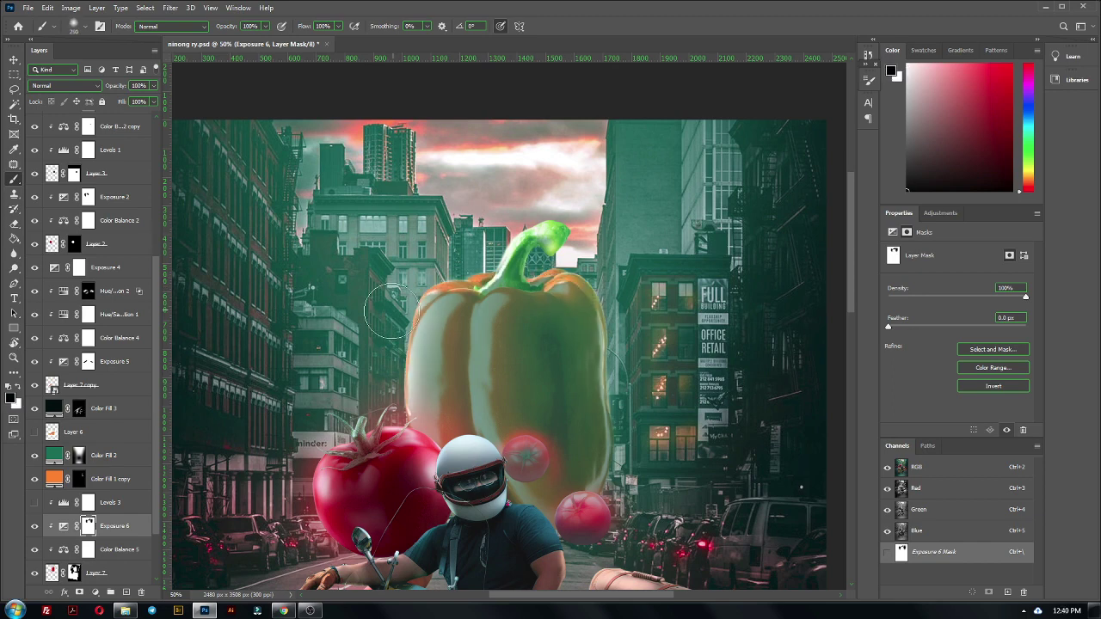
- Delete the Levels 3 adjustment and reselect Exposure 6
key("ctrl+minus")
left_click(35, 502)
left_click(110, 503)
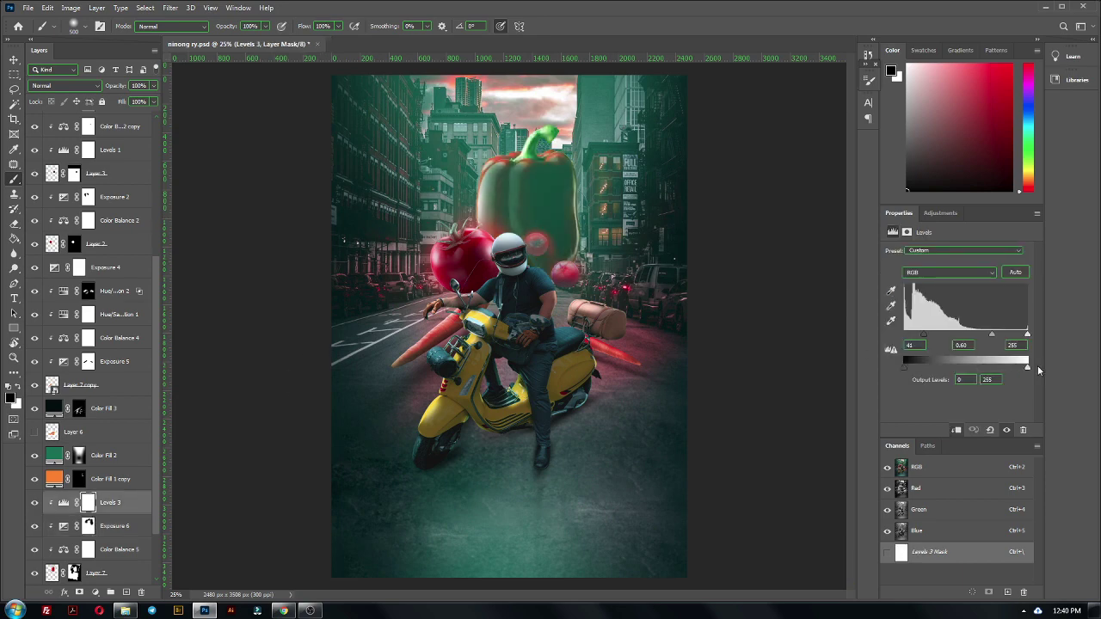
key("Delete")
left_click(110, 525)
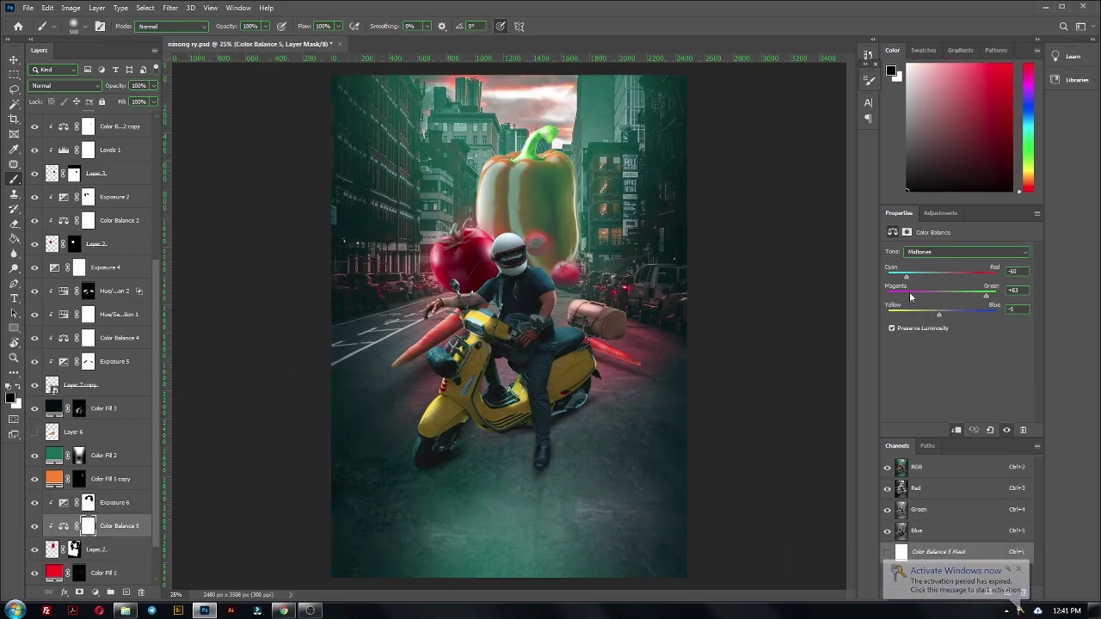
key("ctrl+minus")
key("alt+bracketright")
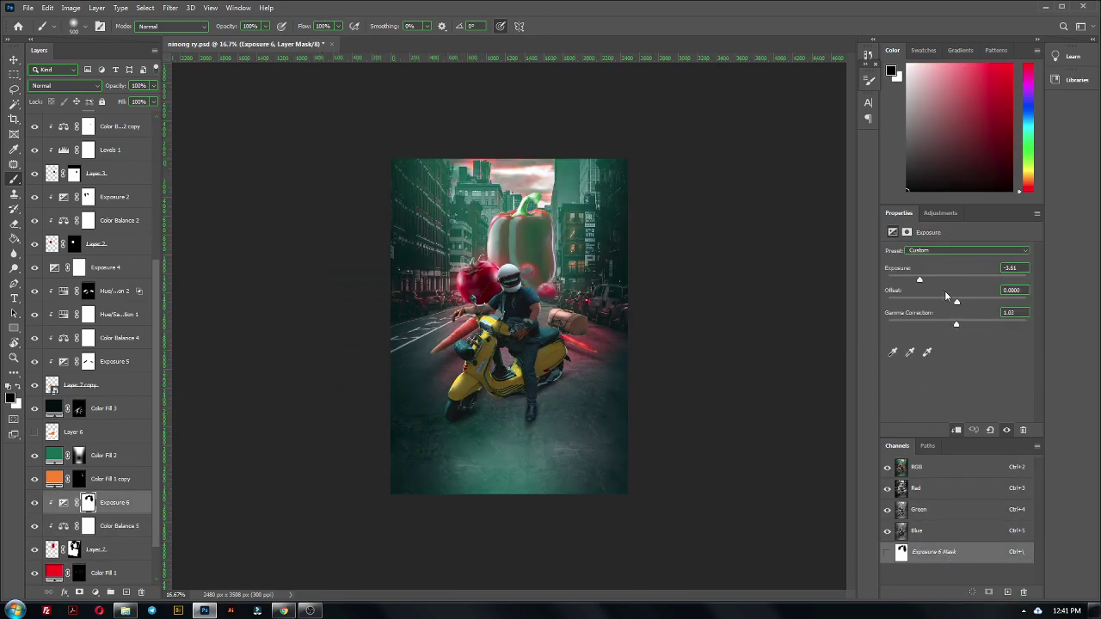
scroll(532, 210, "up", 2)
scroll(531, 209, "up", 2)
- Extend the dark rim beside the pepper's left eye
scroll(99, 387, "down", 2)
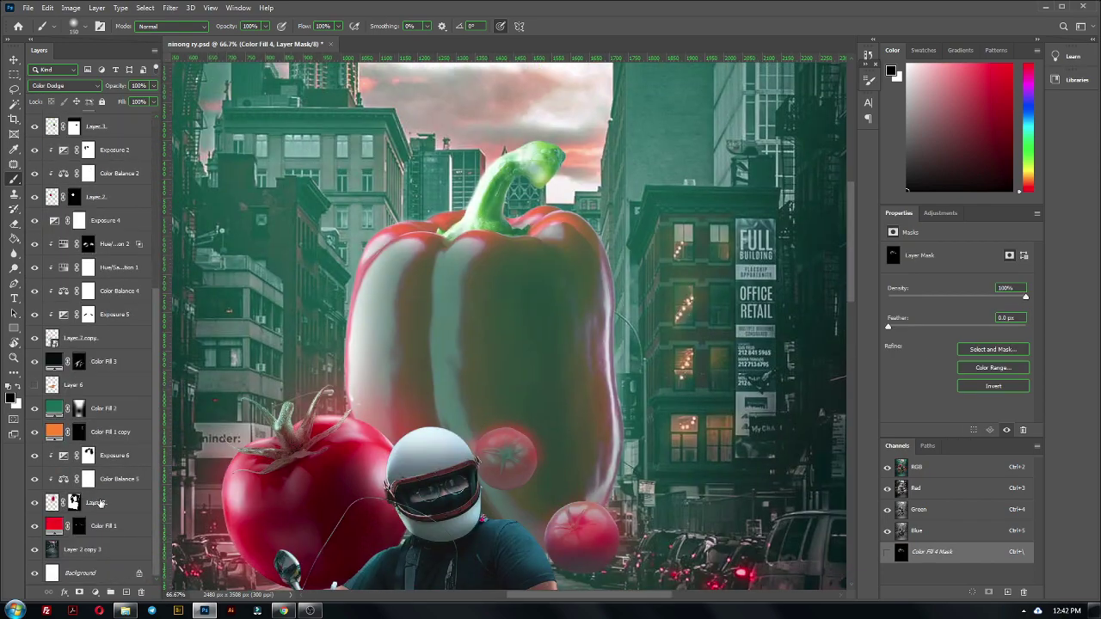
key("alt+bracketright")
key("p")
key("ctrl+1")
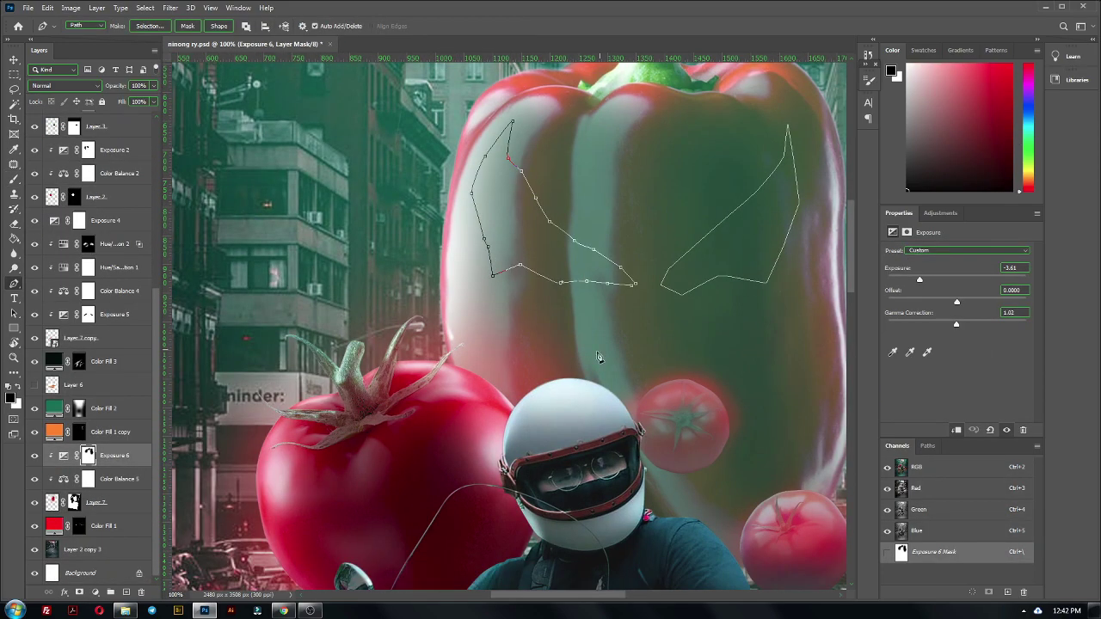
key("ctrl+minus")
key("ctrl+minus")
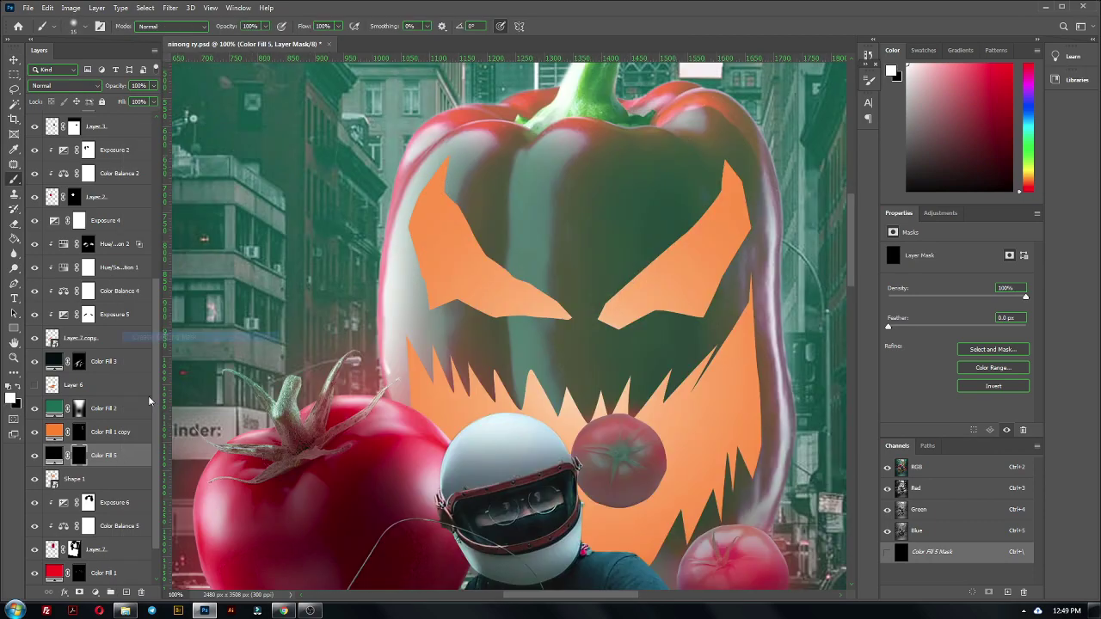
left_click_drag(422, 258, 454, 299)
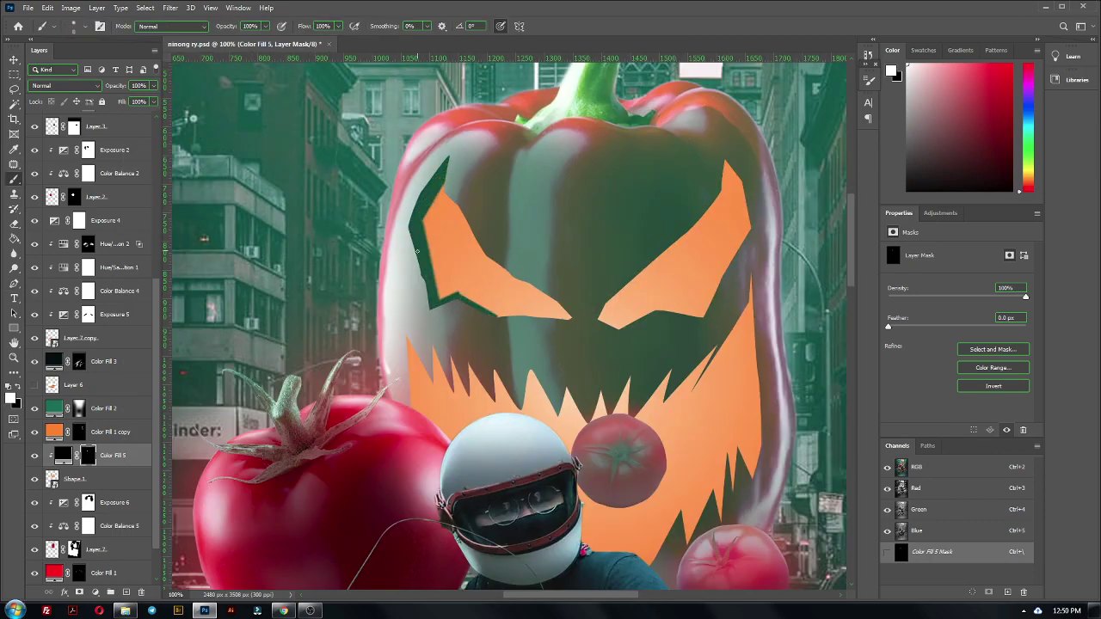
- Set the Color Fill 5 layer to a dark red
double_click(62, 455)
left_click(924, 315)
left_click(1057, 227)
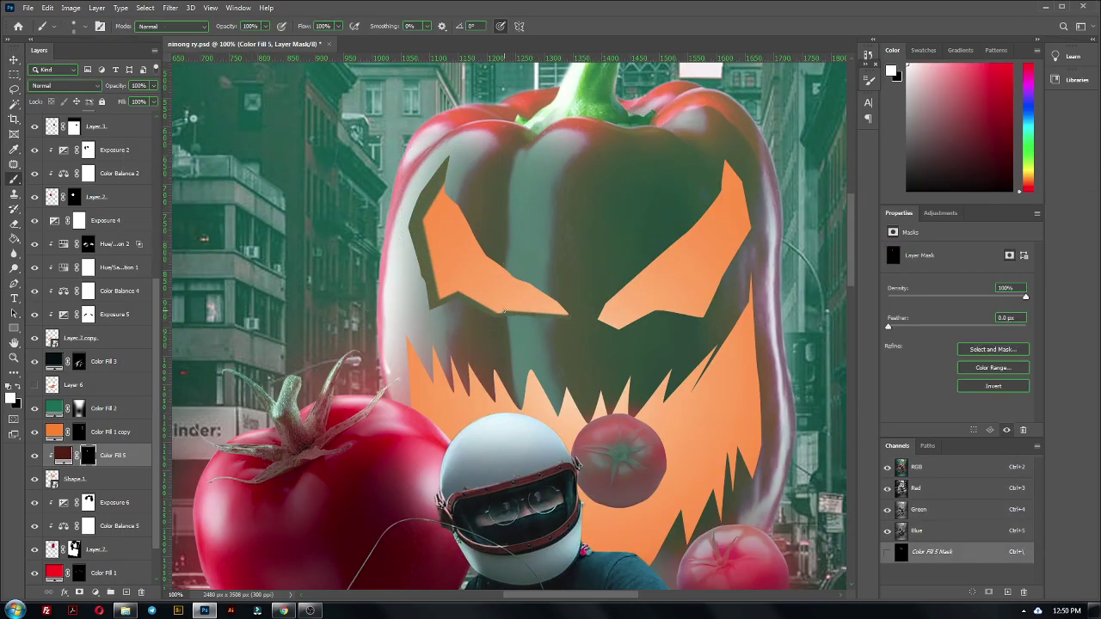
scroll(439, 181, "up", 2)
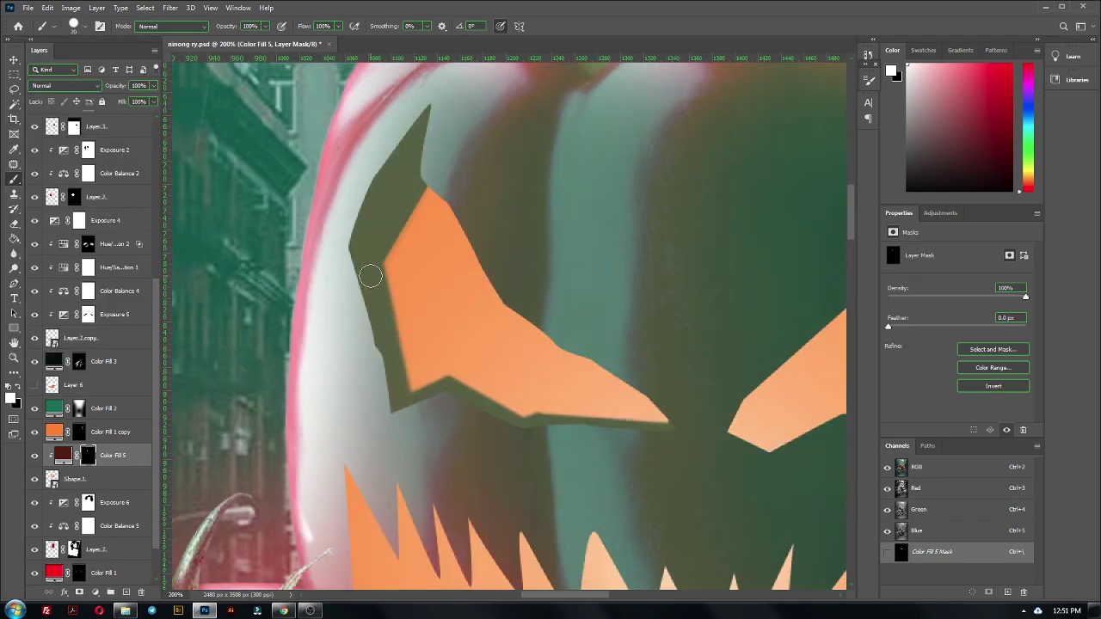
scroll(637, 297, "down", 1)
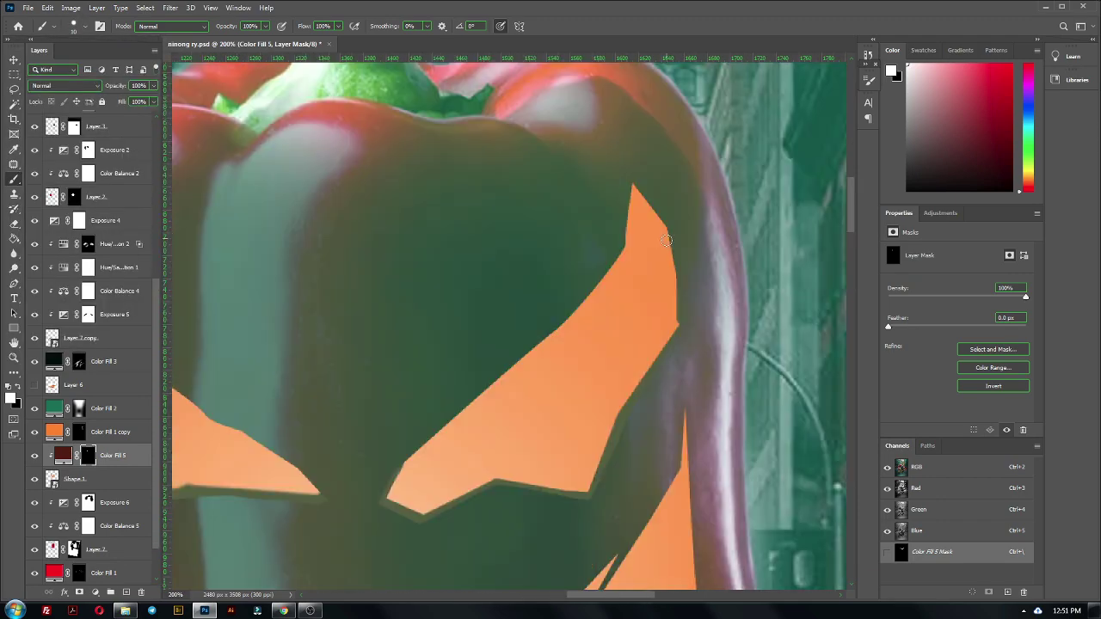
scroll(574, 268, "down", 1)
scroll(564, 392, "down", 3)
scroll(519, 380, "left", 3)
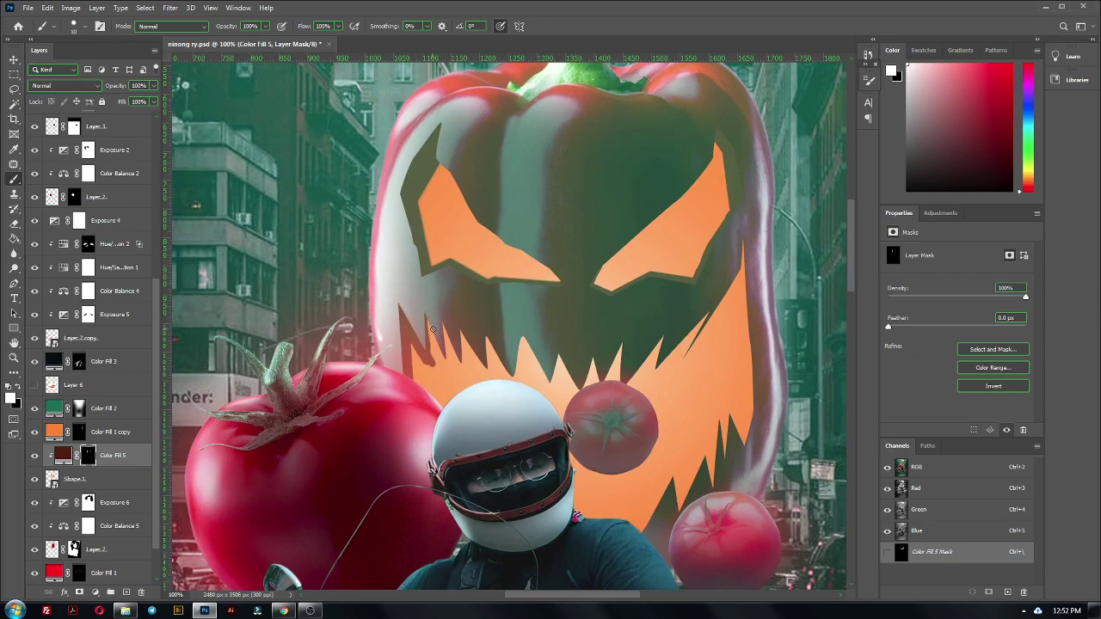
scroll(465, 348, "down", 1)
scroll(413, 379, "up", 1)
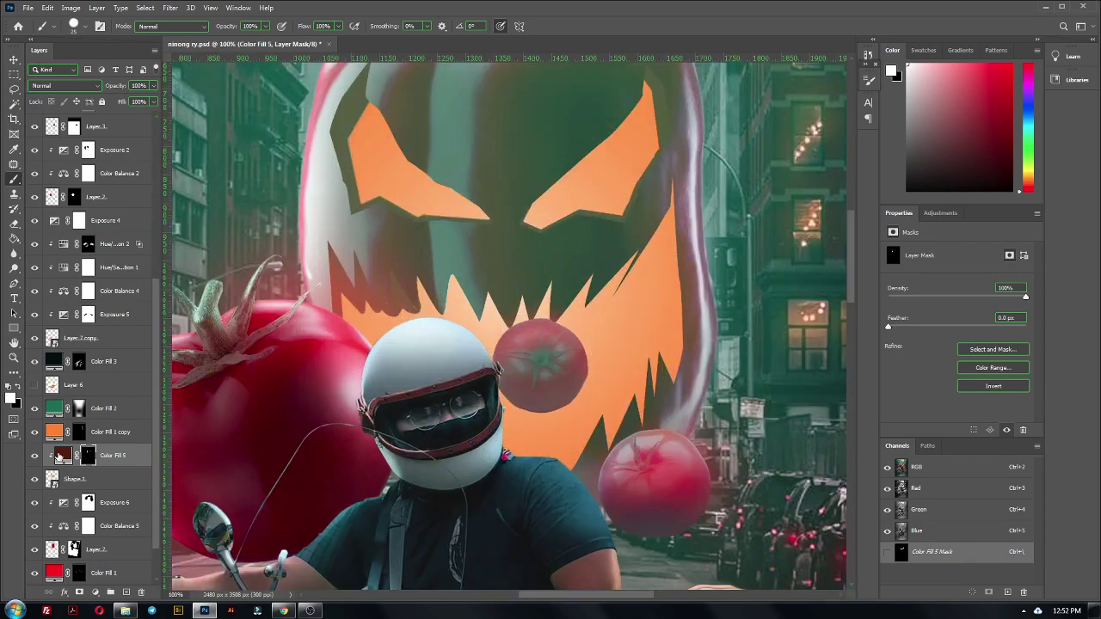
- Trace the jagged teeth of the mouth with the Pen tool
key("p")
scroll(361, 410, "up", 1)
left_click(273, 370)
key("ctrl+backslash")
left_click(265, 260)
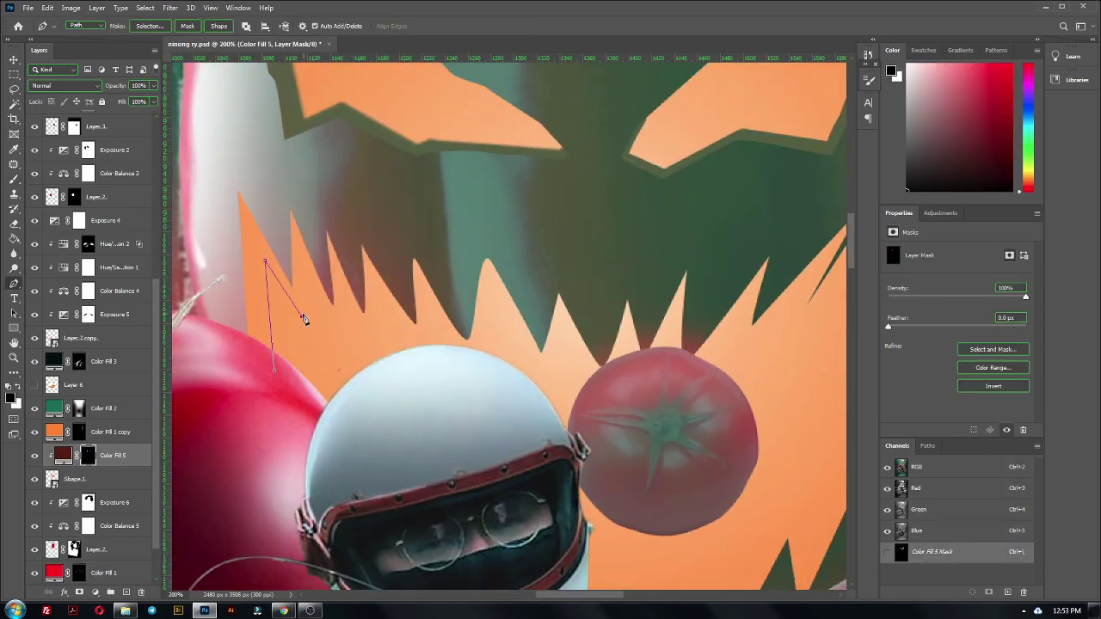
left_click(507, 277)
left_click(541, 350)
left_click(583, 321)
left_click(606, 363)
left_click_drag(615, 359, 529, 299)
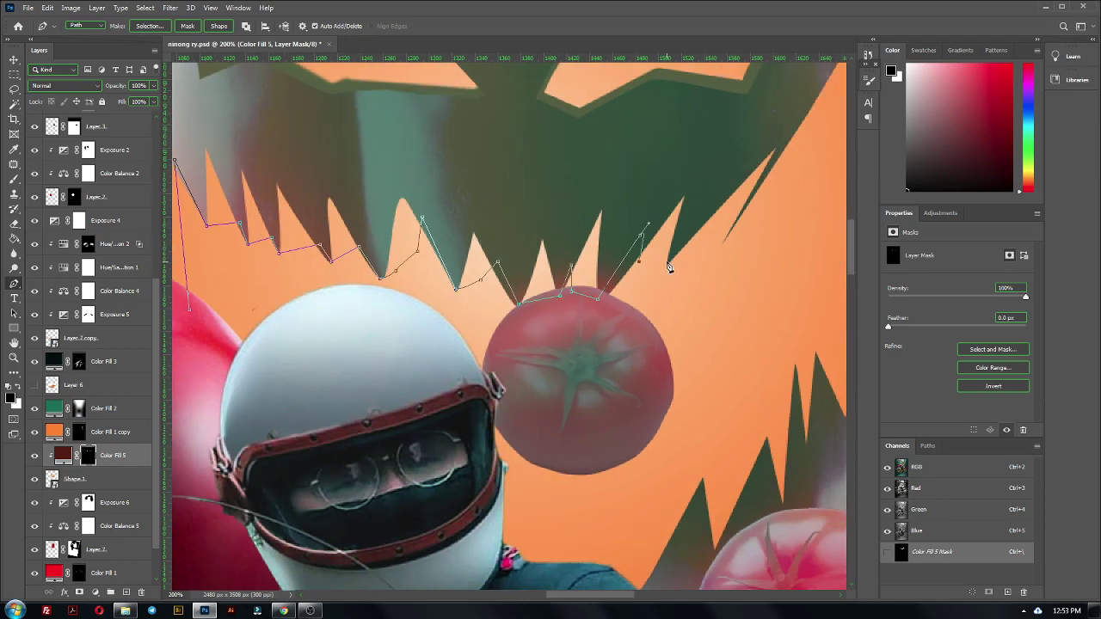
left_click(669, 268)
left_click_drag(826, 338, 609, 226)
left_click(600, 252)
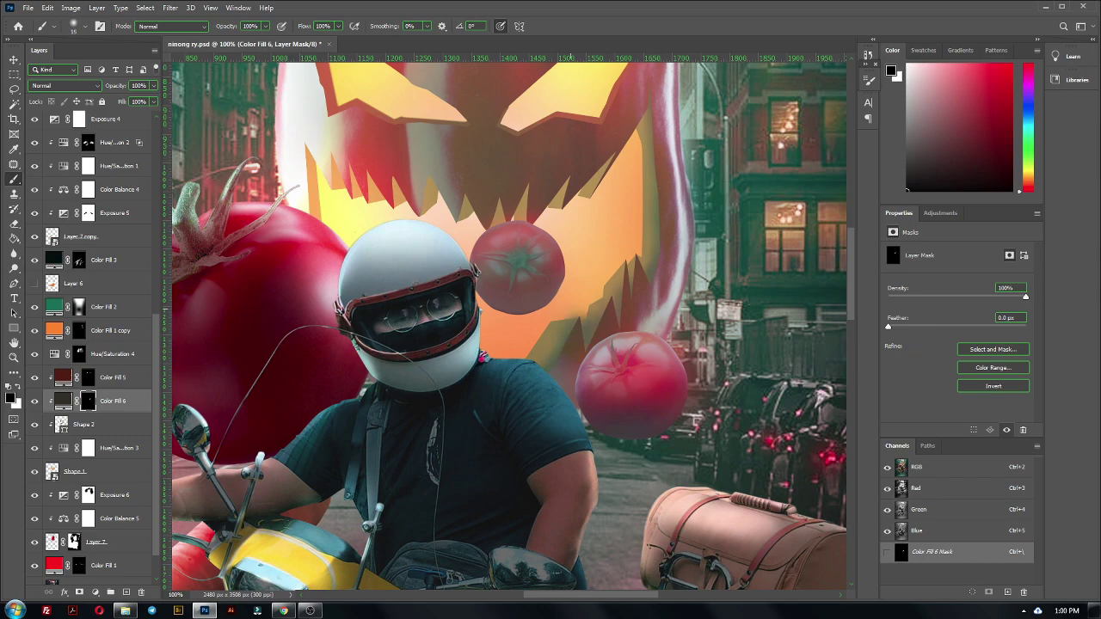
- Add a brown Color Dodge fill layer above Hue/Saturation 4
left_click_drag(460, 234, 513, 261)
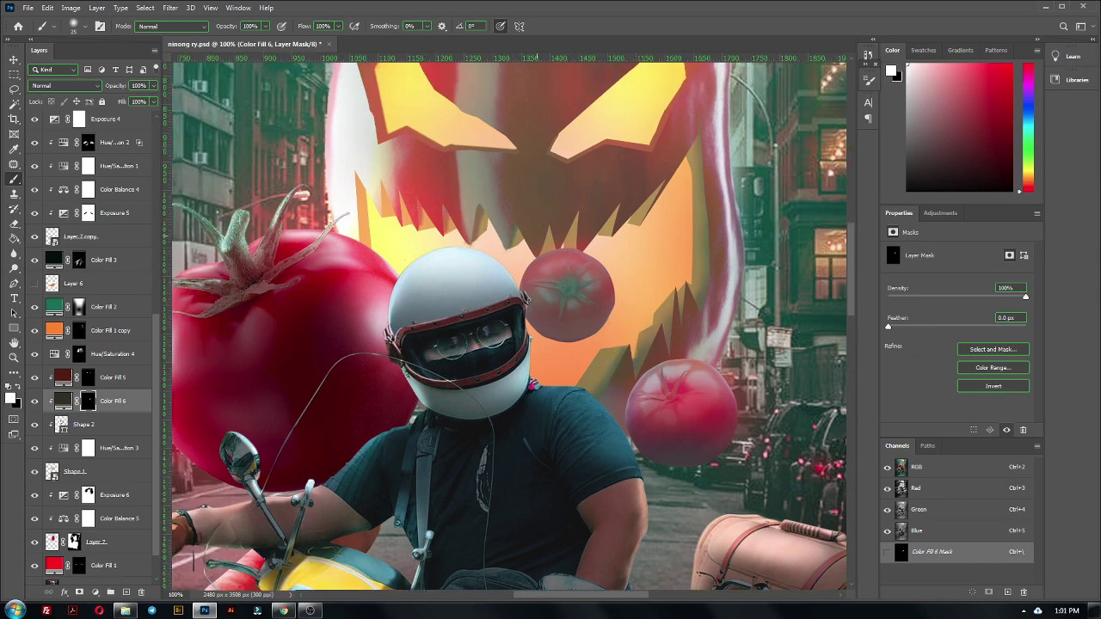
key("ctrl+0")
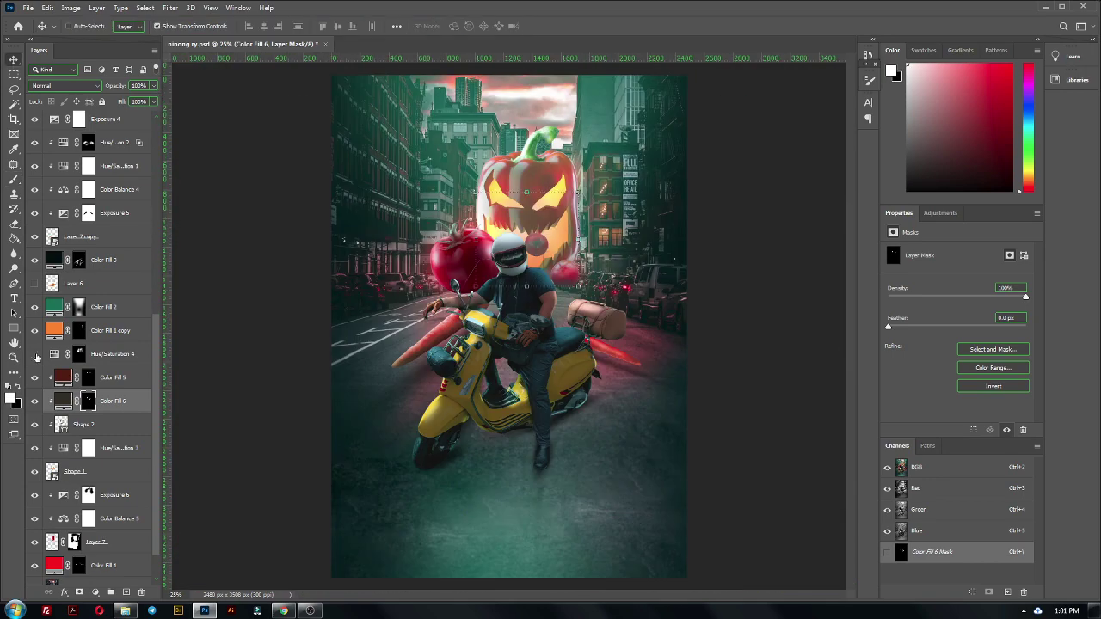
key("alt+bracketright")
key("alt+bracketright")
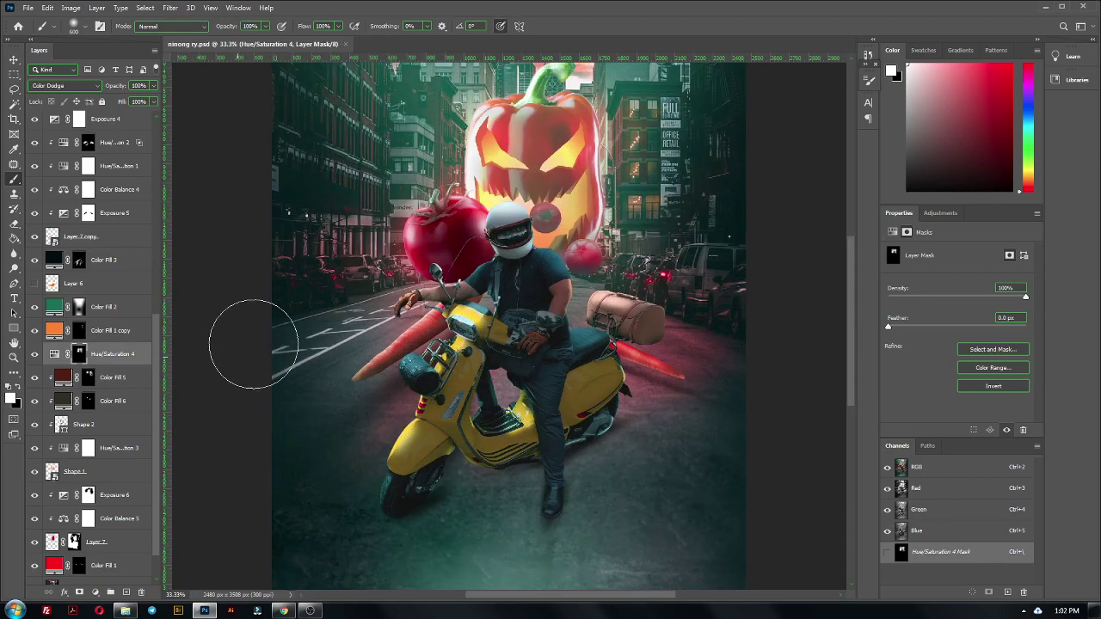
left_click(110, 597)
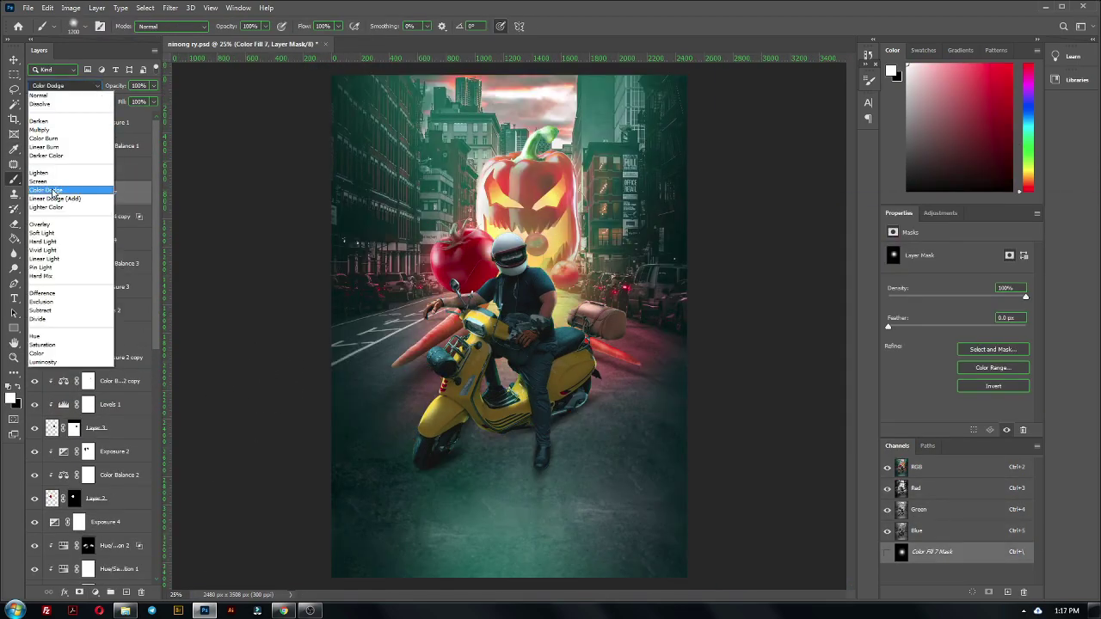
- Paint a warm glow under the scooter's front wheel on the Color Fill 7 mask
key("ctrl+backslash")
key("b")
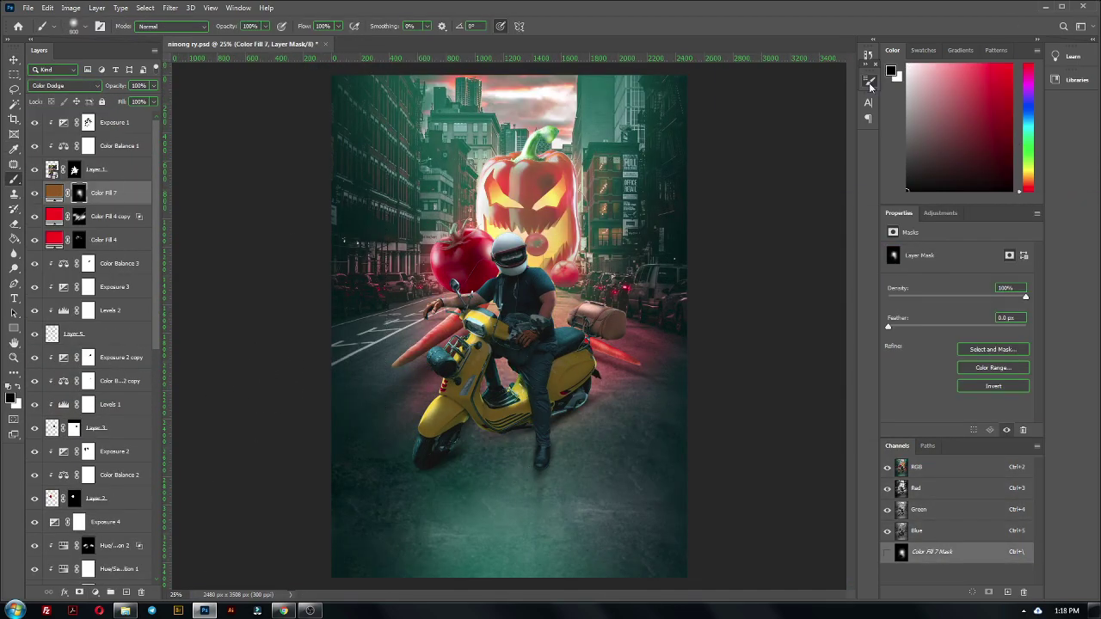
left_click(869, 81)
left_click_drag(499, 459, 439, 465)
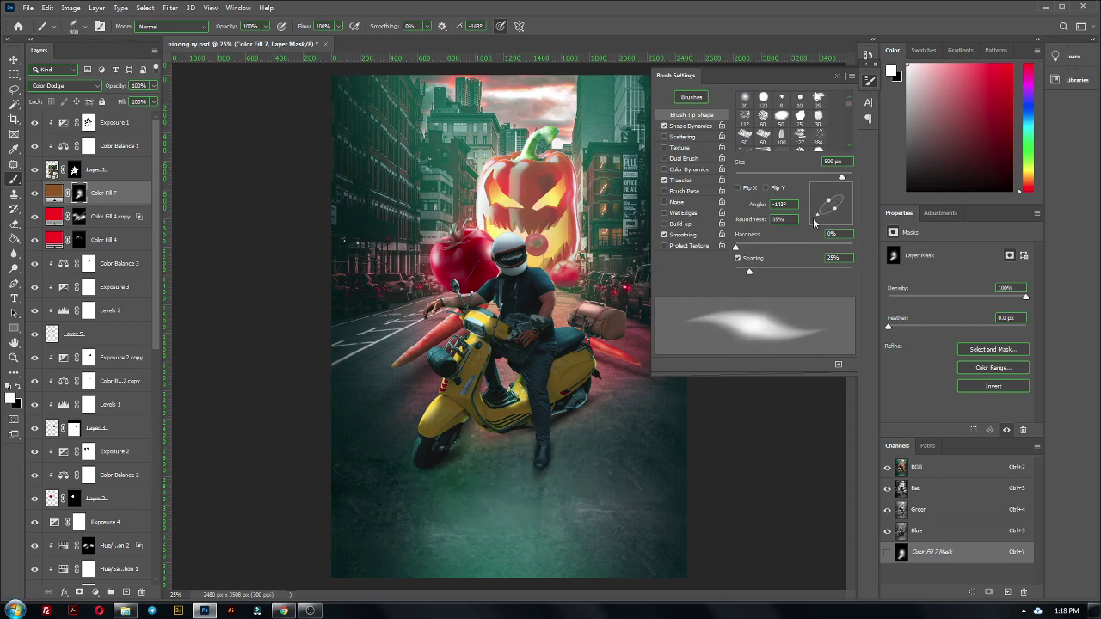
key("F5")
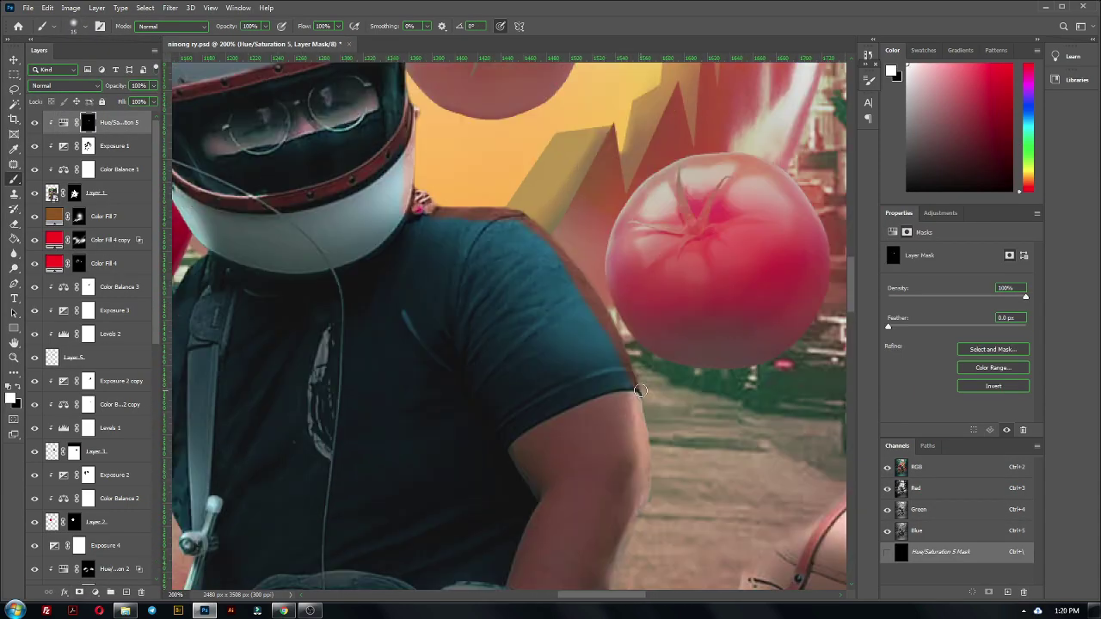
- Paint the Hue/Saturation 5 mask in black so the red-brown tint stays on the bag
left_click_drag(640, 392, 486, 148)
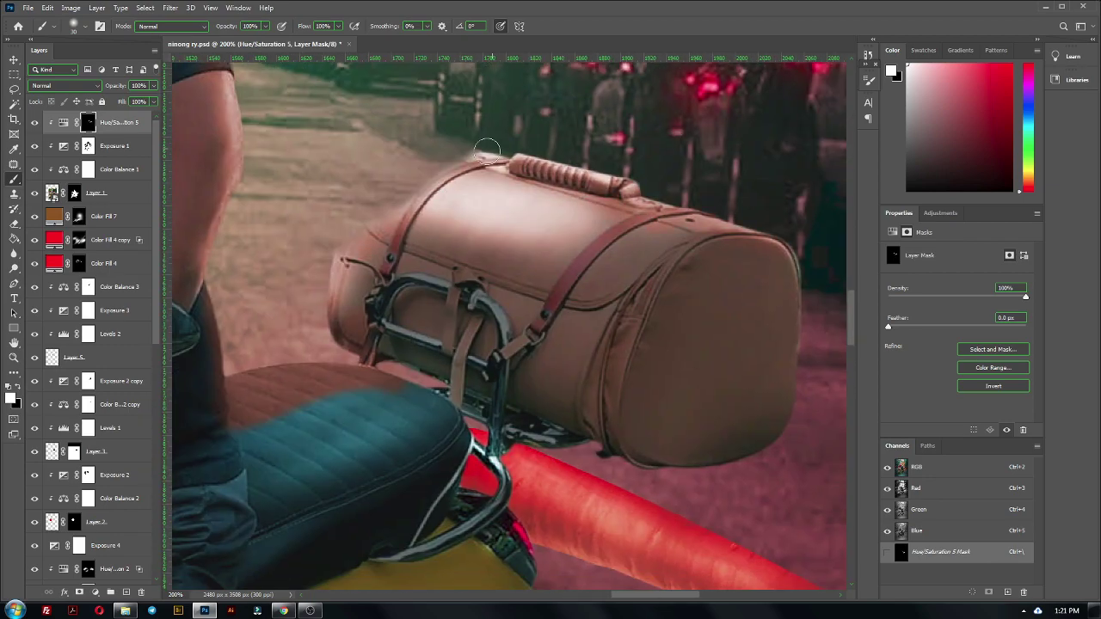
left_click(74, 193)
left_click_drag(340, 275, 439, 137)
key("x")
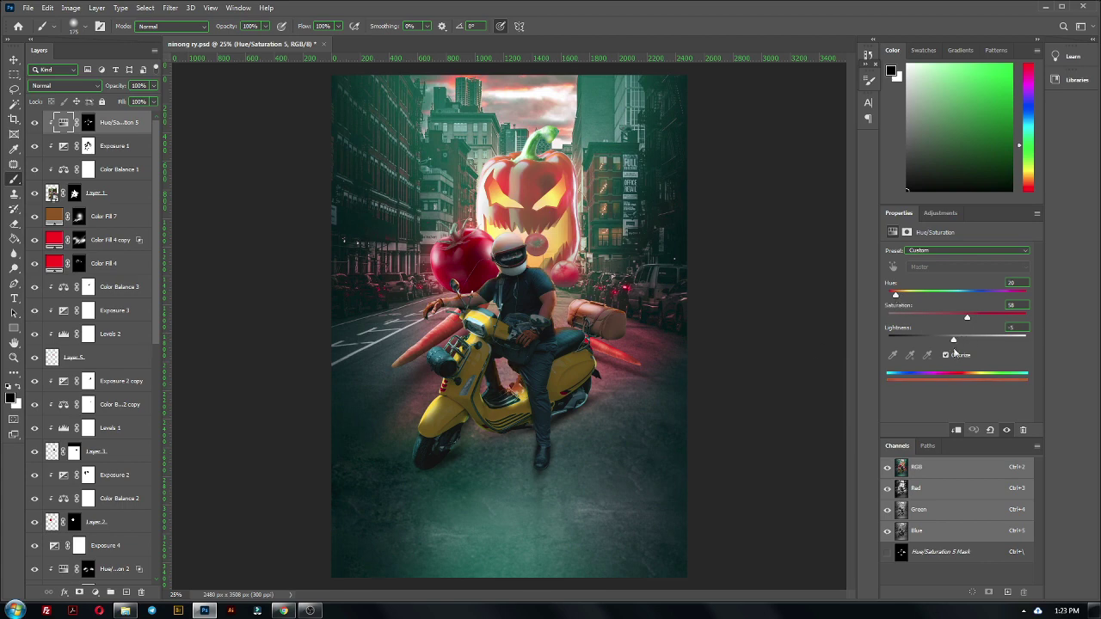
key("ctrl+backslash")
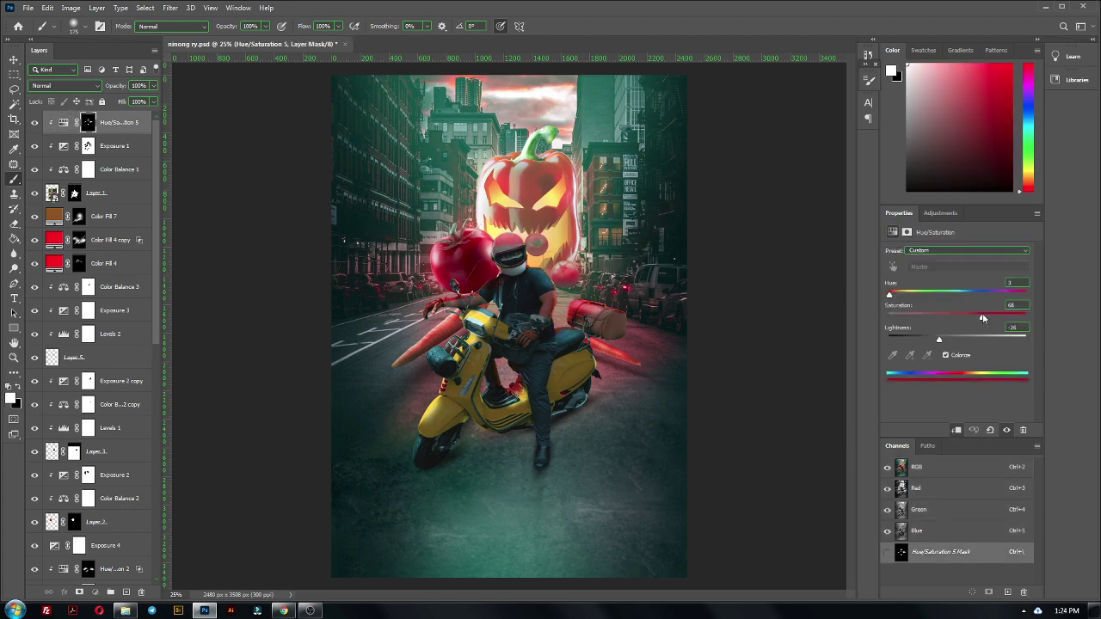
key("x")
key("bracketleft")
key("bracketleft")
key("bracketleft")
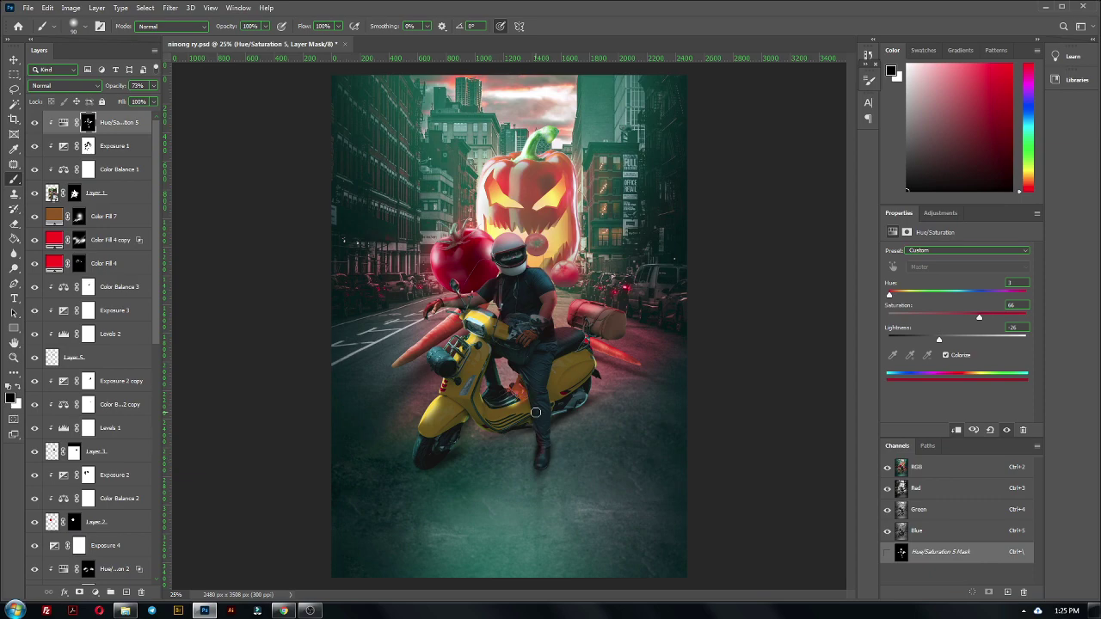
- Scroll the Layers panel and select the city background layer
scroll(499, 325, "down", 1)
scroll(464, 310, "up", 2)
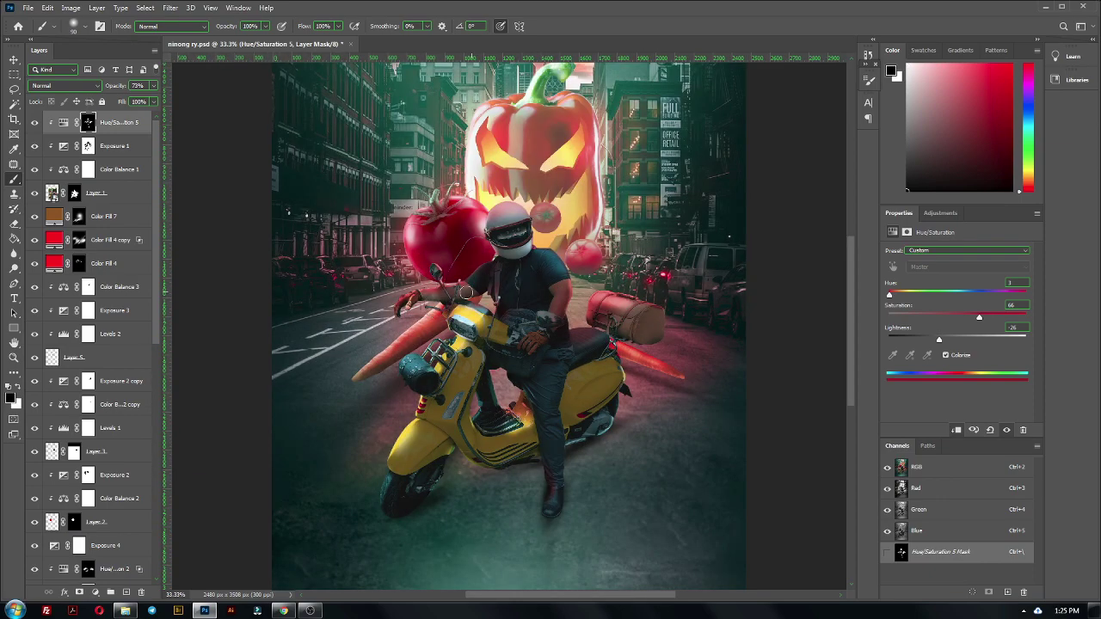
scroll(434, 297, "down", 1)
scroll(434, 297, "down", 1)
scroll(94, 345, "down", 5)
left_click(35, 550)
- Convert the city layer to a Smart Object and apply a Tilt-Shift blur
right_click(105, 554)
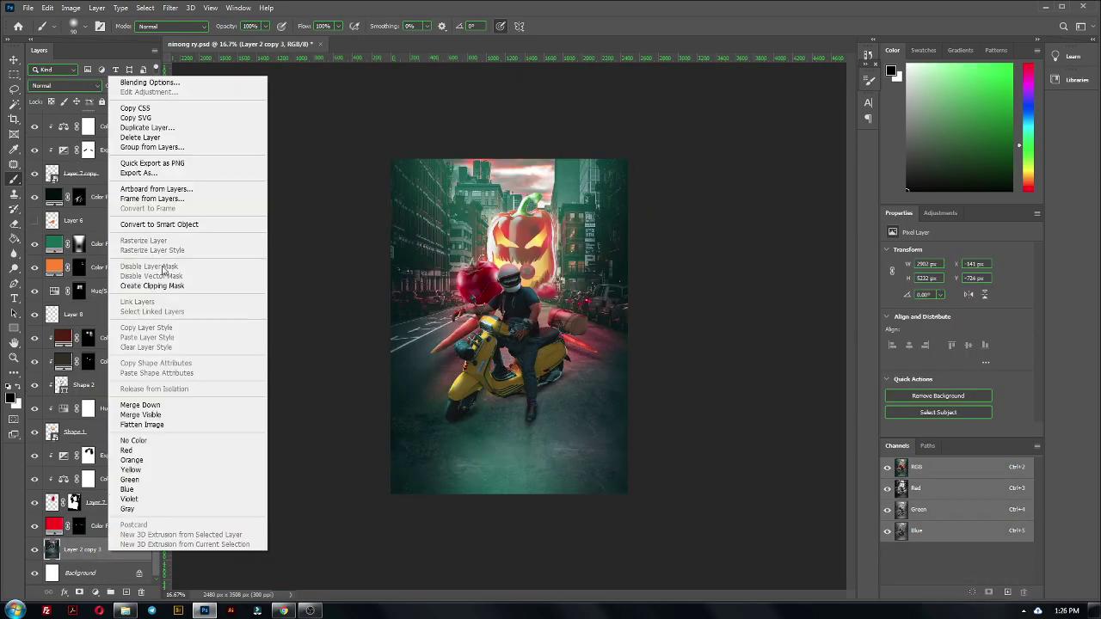
left_click(170, 8)
left_click(344, 176)
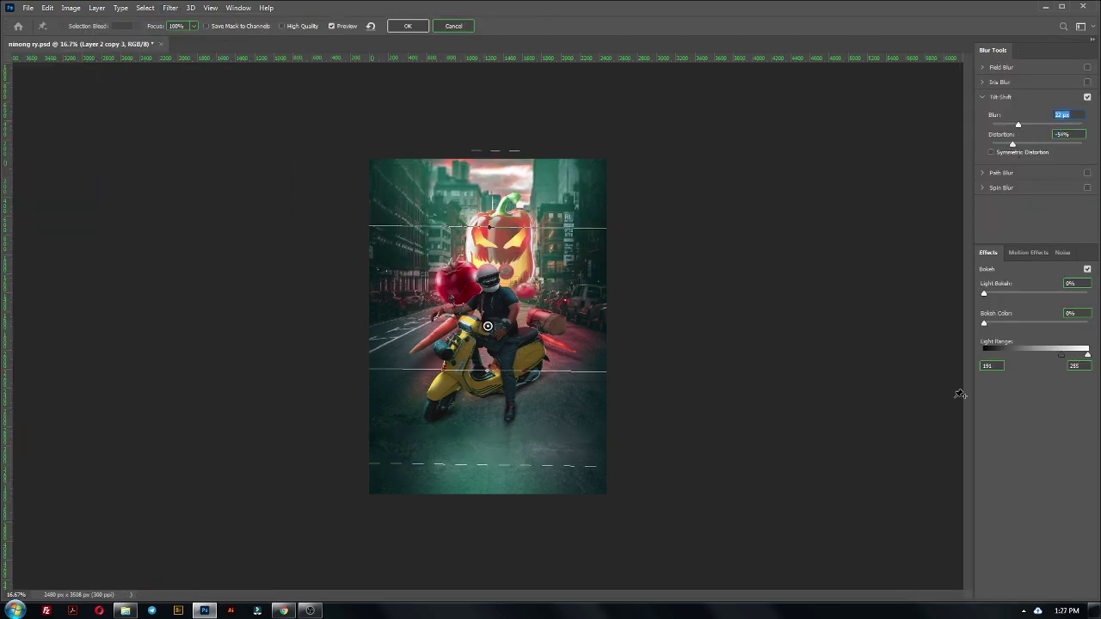
key("Return")
- Add a Field Blur to the city layer from the Blur Gallery
left_click(170, 8)
left_click(125, 152)
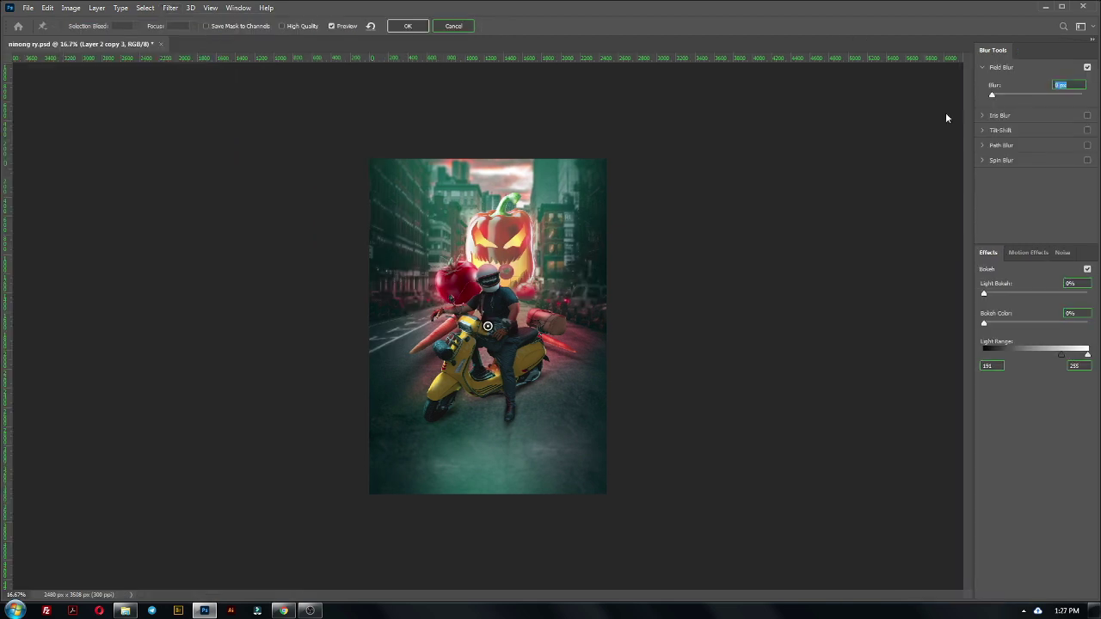
key("Return")
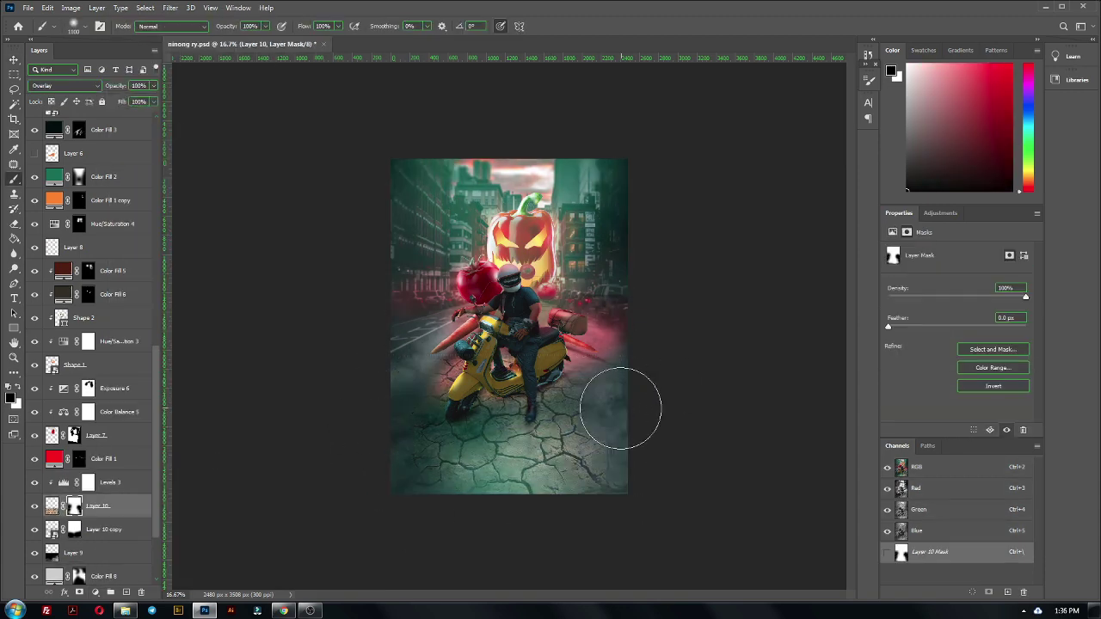
- Blend the cracked texture into the road through the cracks masks and add a Hue/Saturation adjustment
left_click_drag(413, 479, 430, 430)
key("alt+bracketleft")
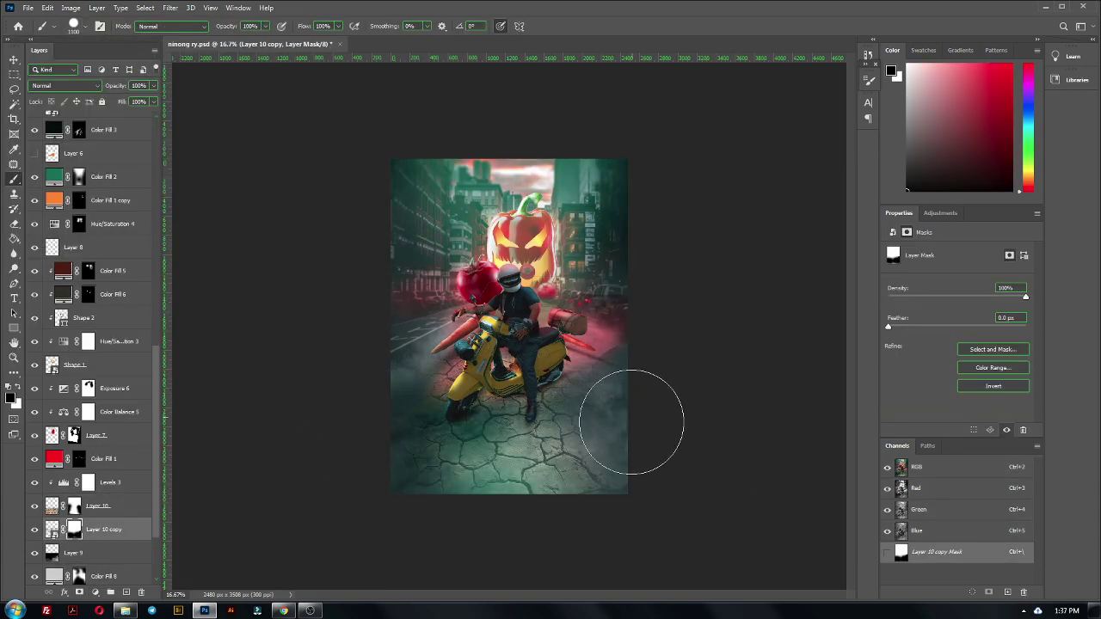
key("alt+bracketright")
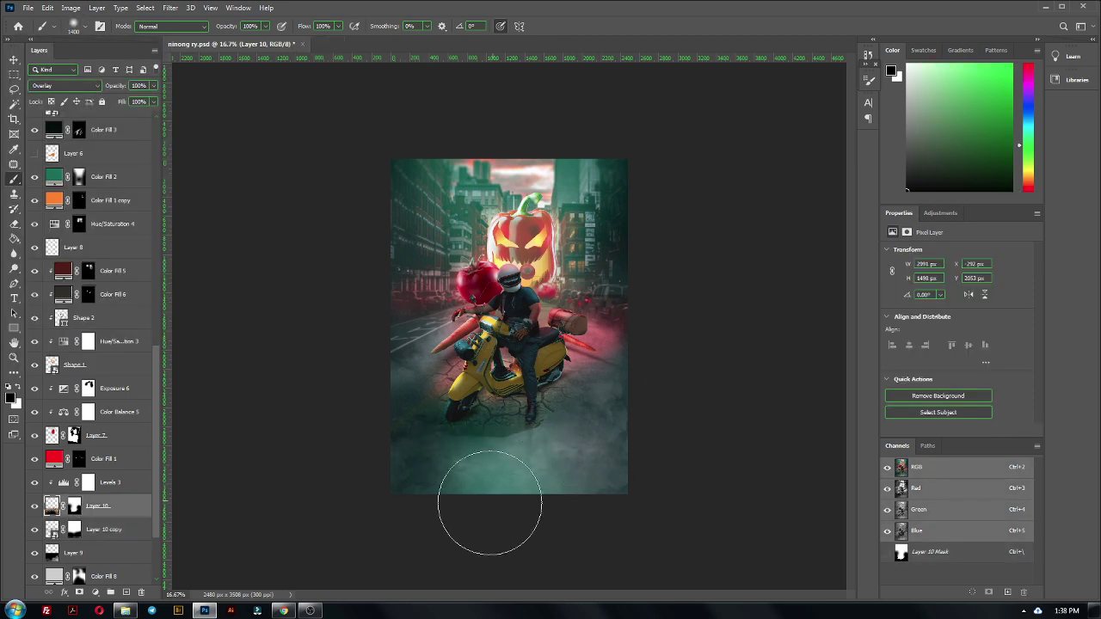
key("ctrl+backslash")
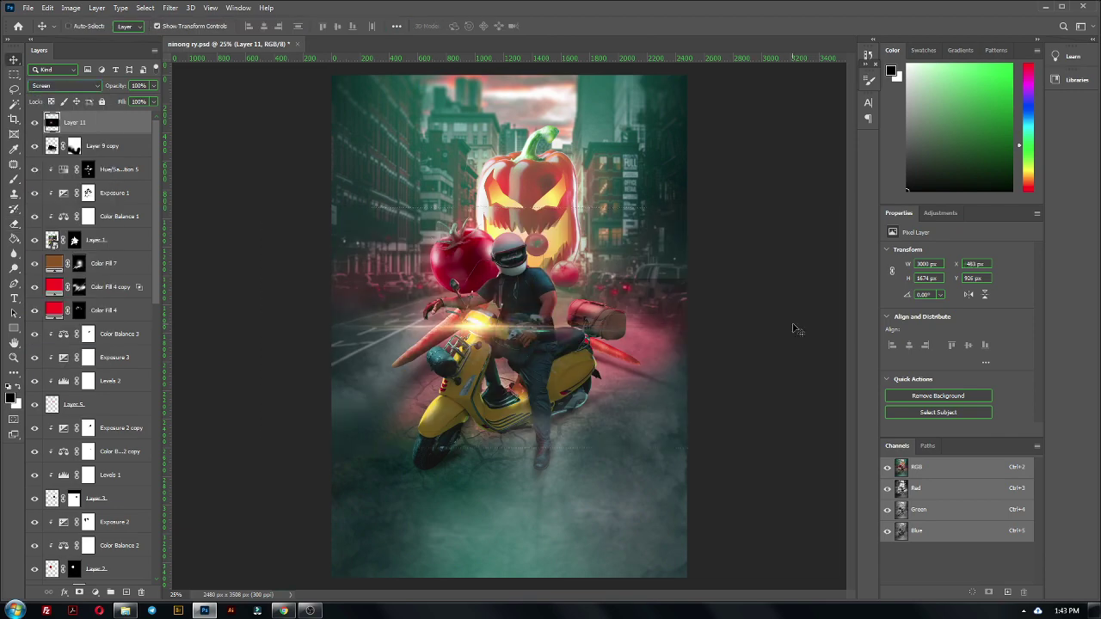
left_click(94, 592)
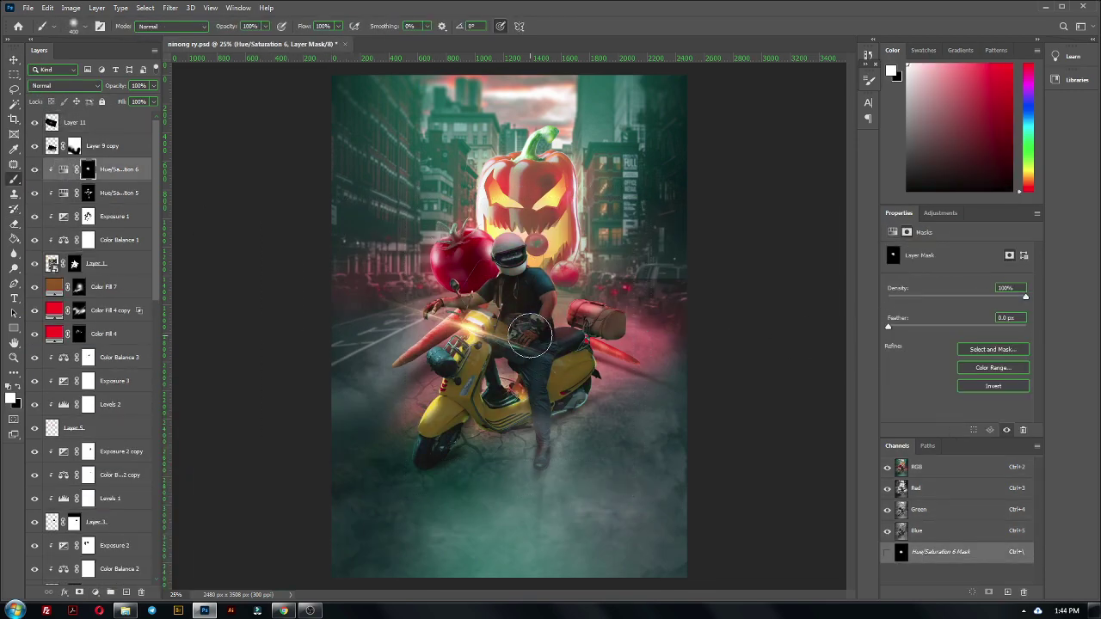
key("ctrl+minus")
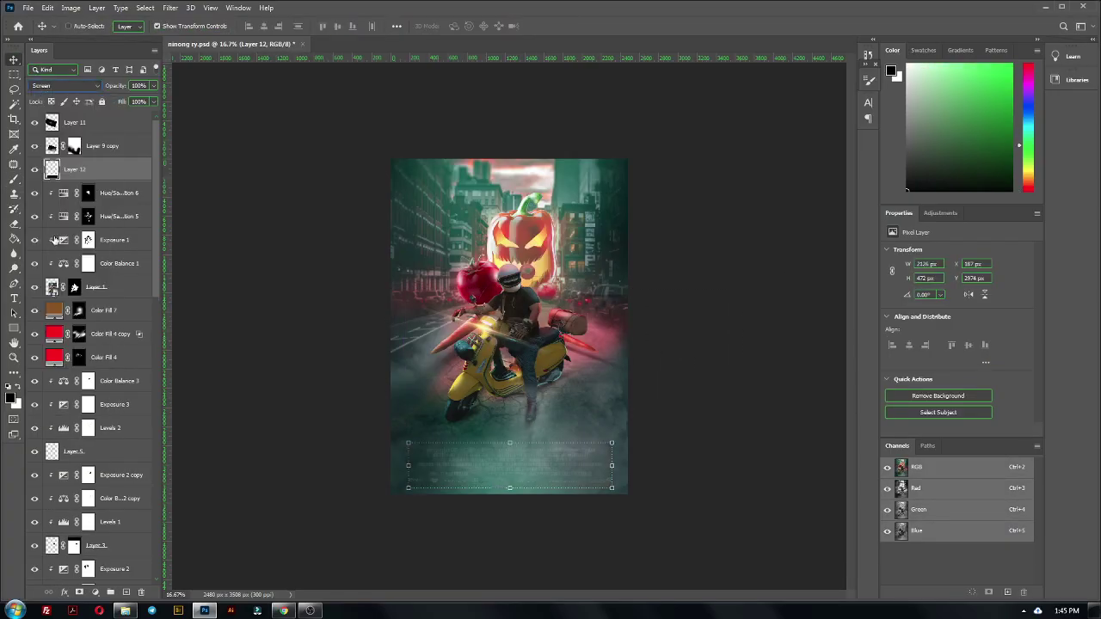
- Mask the credits layer and commit the NINONG LANG title in red
key("alt+bracketleft")
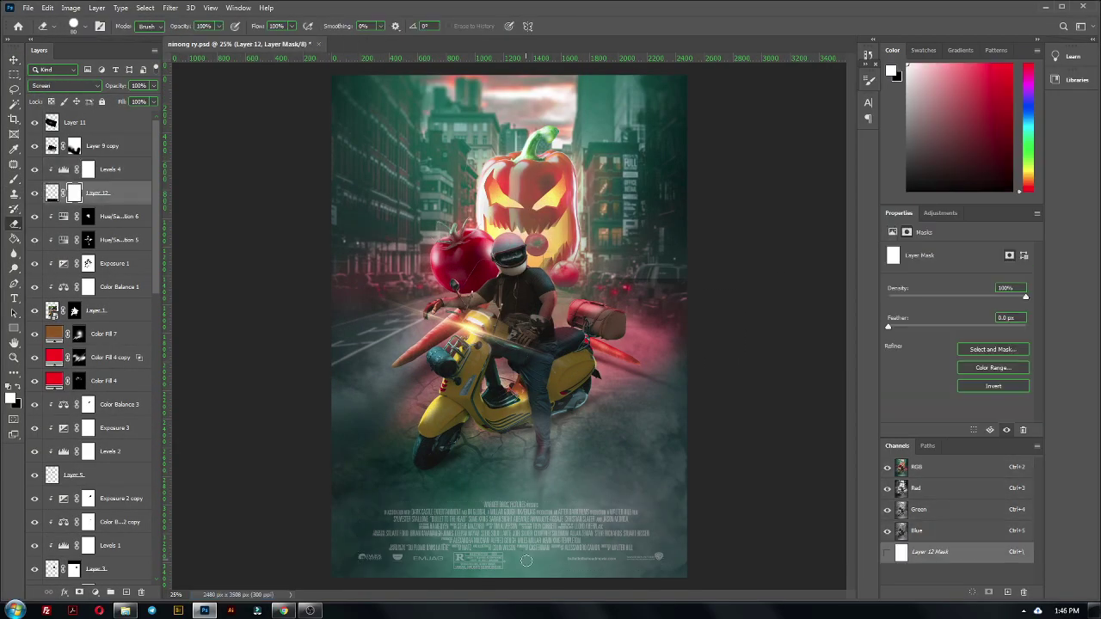
left_click(311, 611)
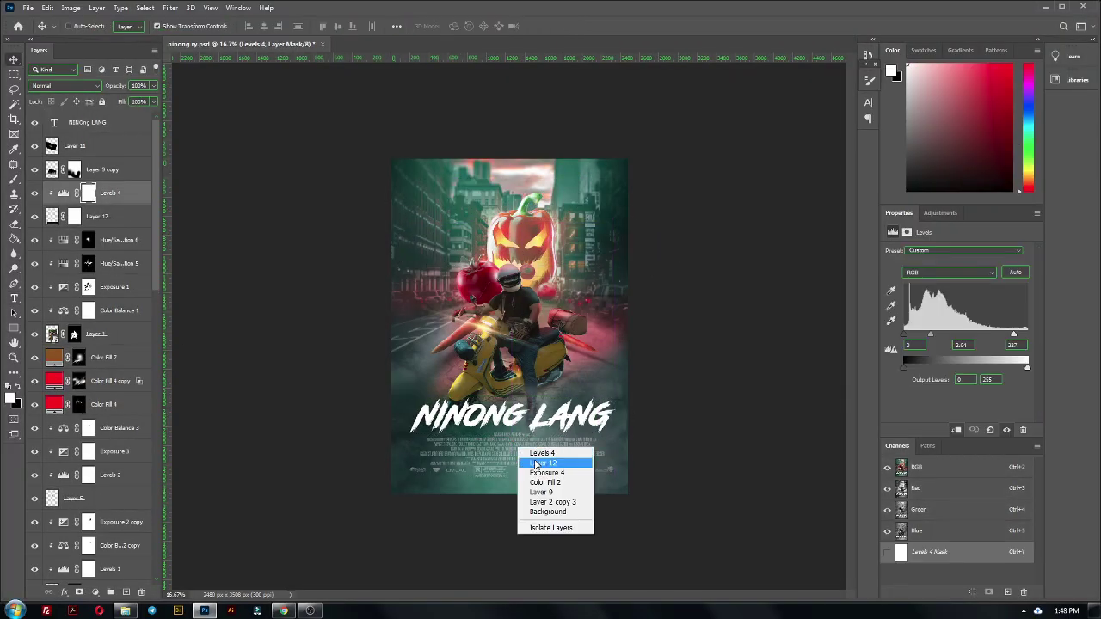
left_click(978, 389)
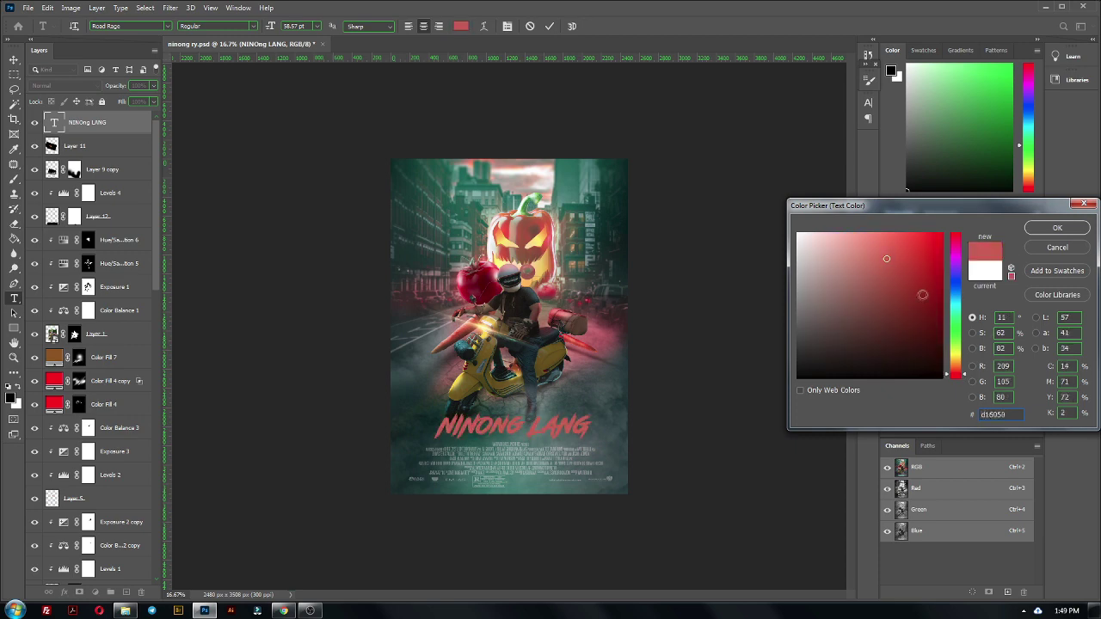
left_click_drag(954, 258, 898, 265)
key("Return")
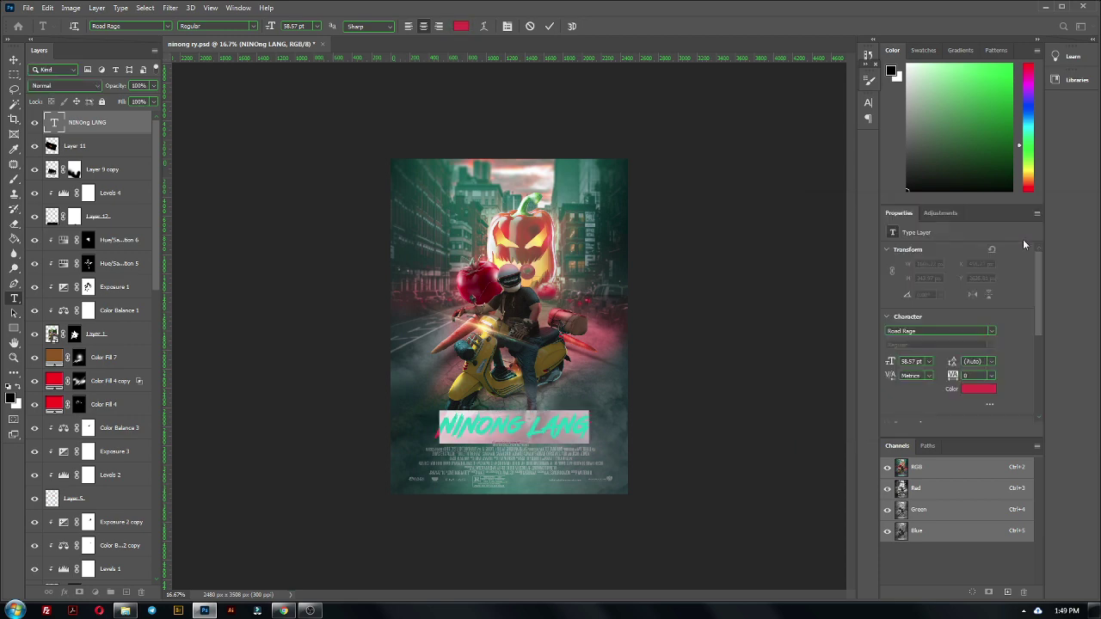
left_click(13, 59)
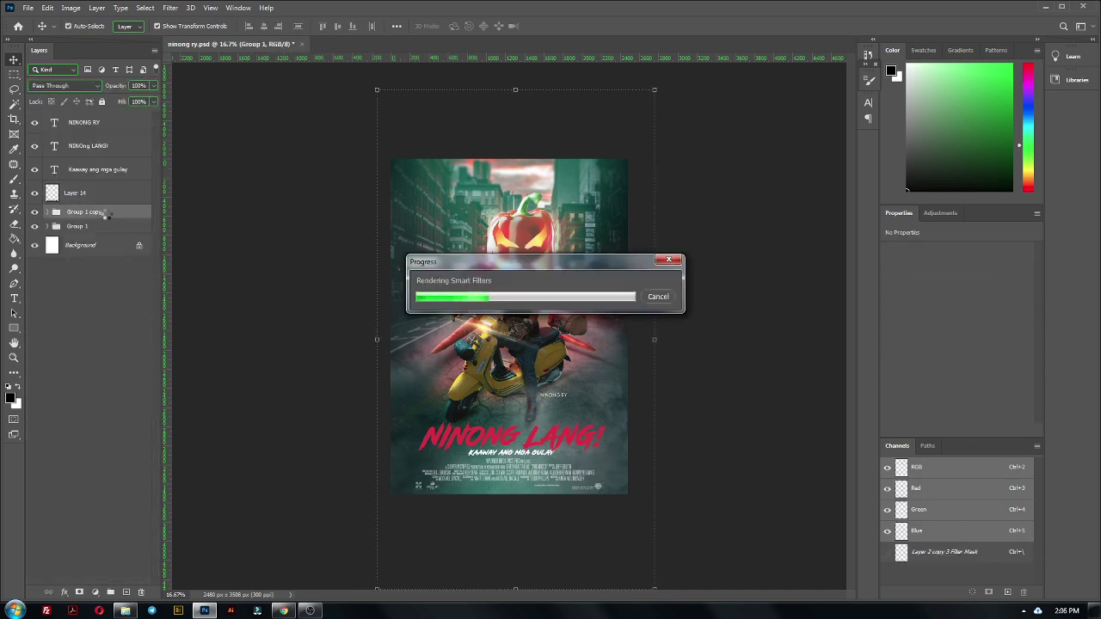
- Make Group 1 copy a Smart Object; in Camera Raw raise contrast, highlights, shadows, whites, blacks -7
right_click(112, 213)
left_click(169, 295)
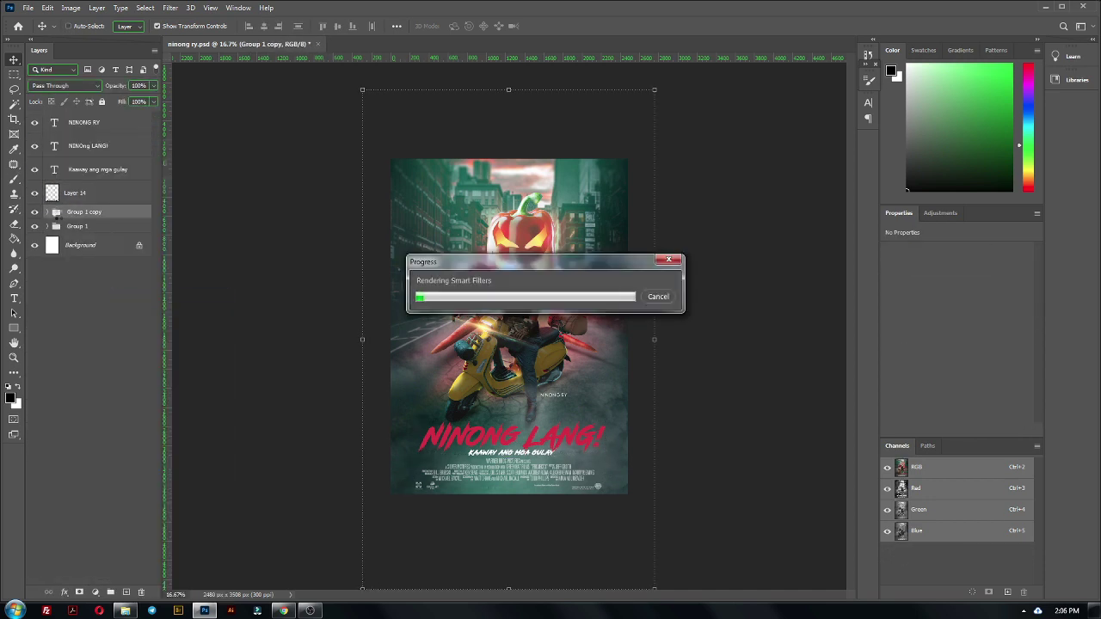
left_click(171, 8)
left_click(695, 282)
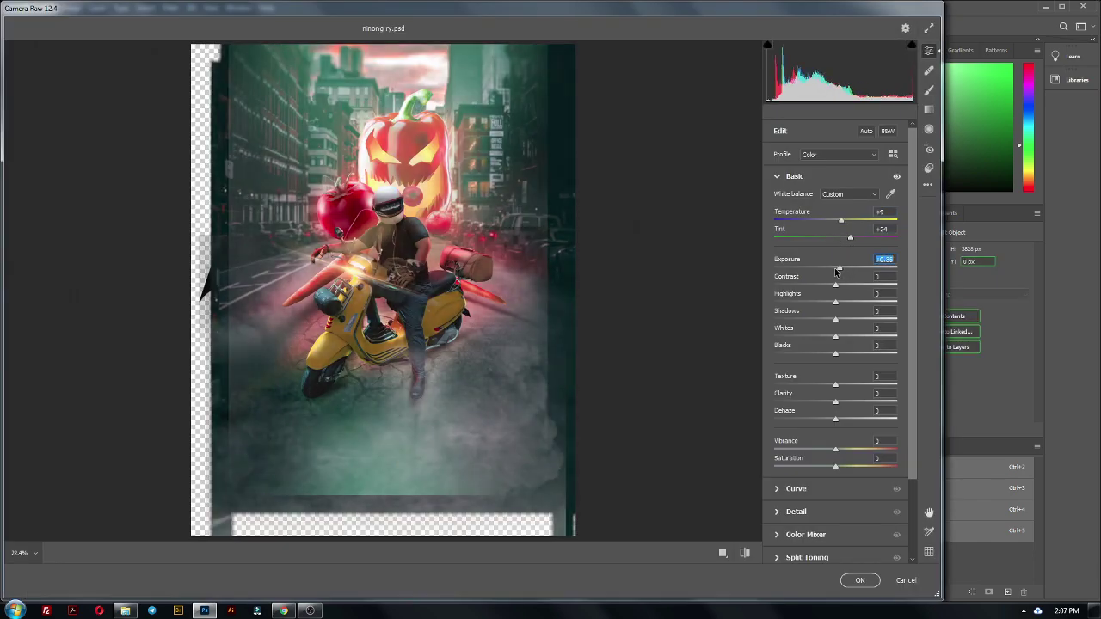
mouse_move(836, 285)
left_mouse_down()
mouse_move(851, 290)
mouse_move(835, 287)
left_mouse_up()
mouse_move(835, 302)
left_mouse_down()
mouse_move(850, 302)
mouse_move(841, 319)
mouse_move(863, 355)
mouse_move(831, 354)
left_mouse_up()
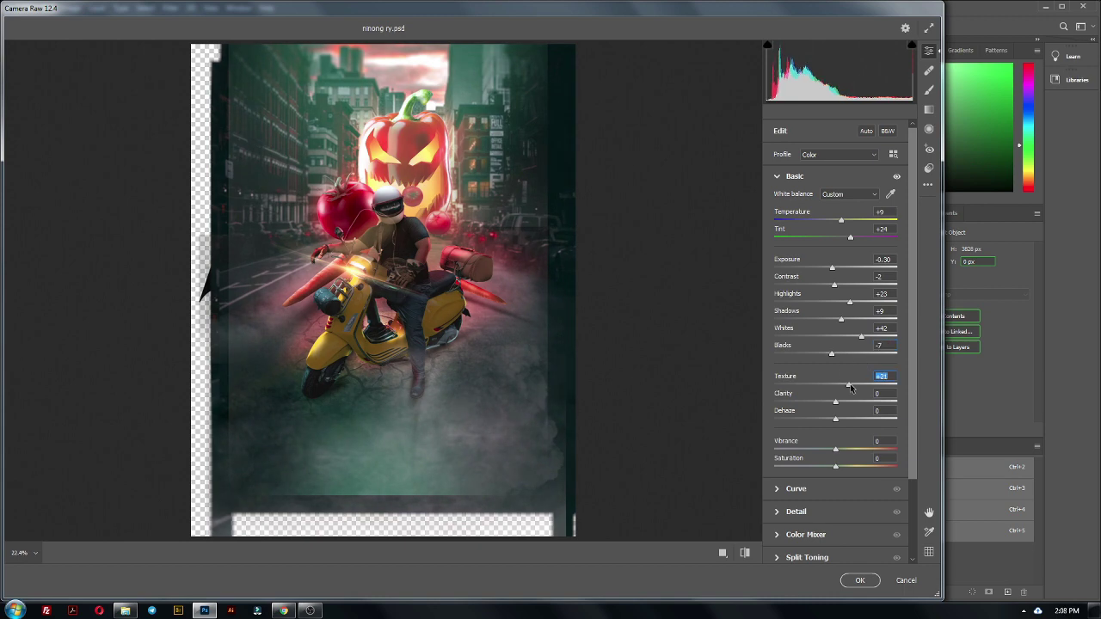
mouse_move(835, 401)
left_mouse_down()
mouse_move(833, 384)
mouse_move(847, 418)
mouse_move(837, 466)
left_mouse_up()
- In Camera Raw's Color Mixer, shift the Greens hue up and the Blues hue to -100
scroll(787, 454, "down", 2)
left_click(788, 452)
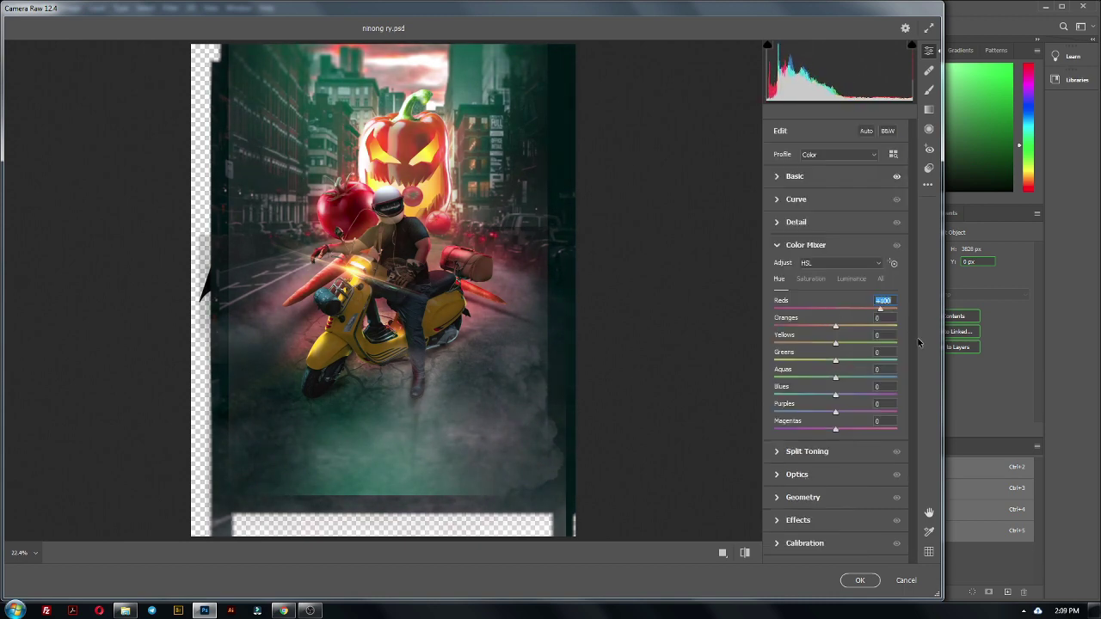
mouse_move(835, 326)
left_mouse_down()
mouse_move(881, 363)
mouse_move(871, 360)
left_mouse_up()
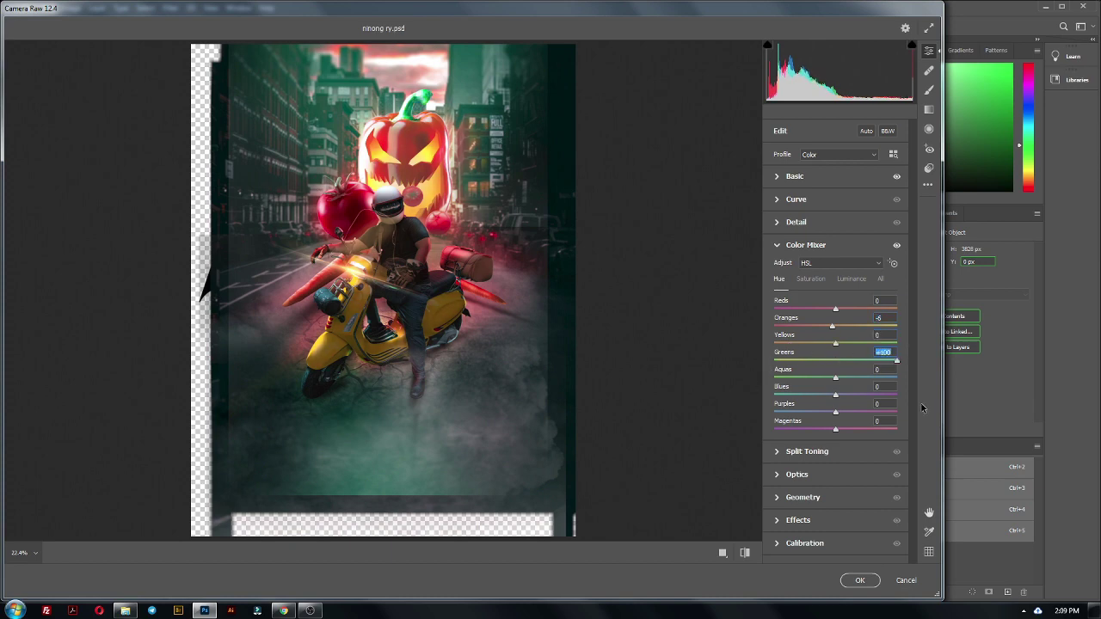
left_click_drag(835, 394, 766, 396)
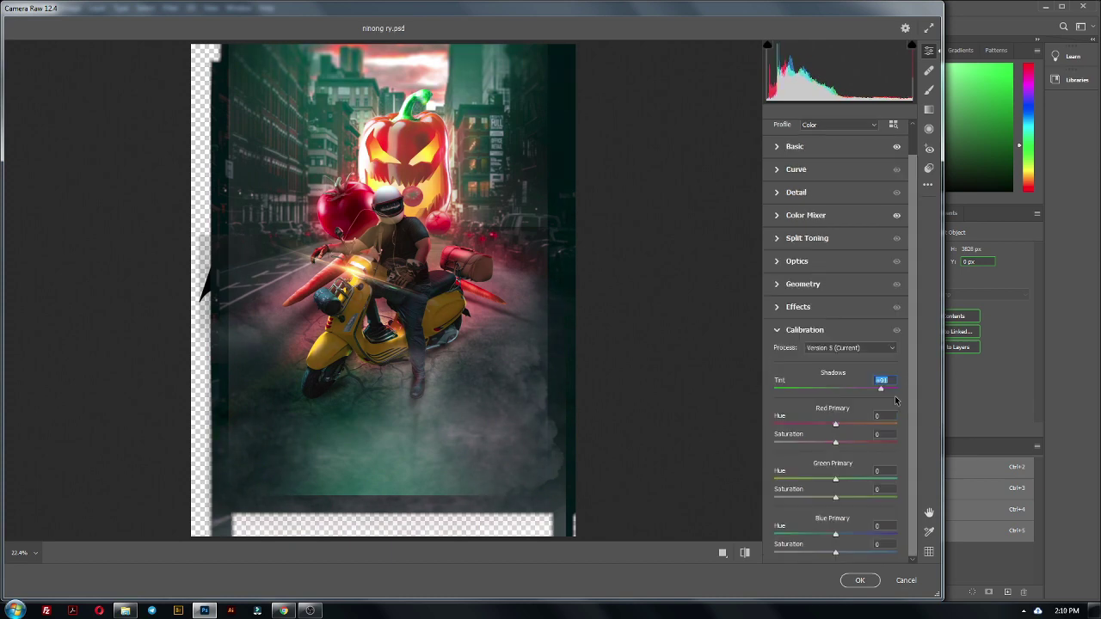
- Calibrate: tint the shadows, red primary saturation -42, shift green primary, lower blue primary saturation
left_click_drag(880, 389, 774, 388)
left_click_drag(835, 424, 810, 442)
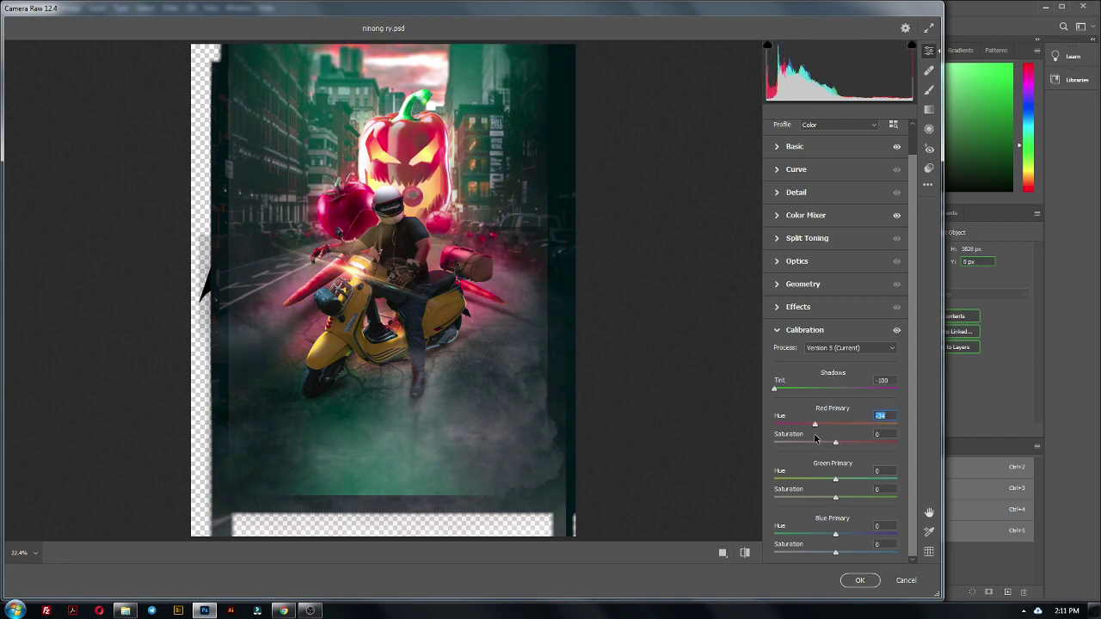
left_click_drag(774, 389, 841, 388)
left_click_drag(835, 478, 850, 497)
left_click_drag(835, 534, 782, 552)
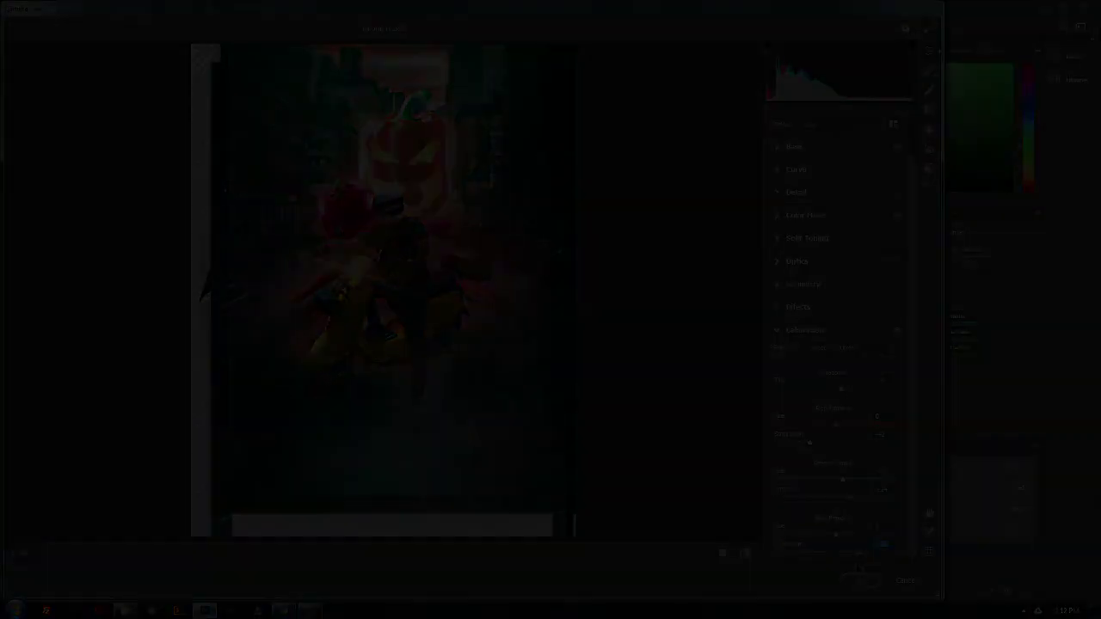